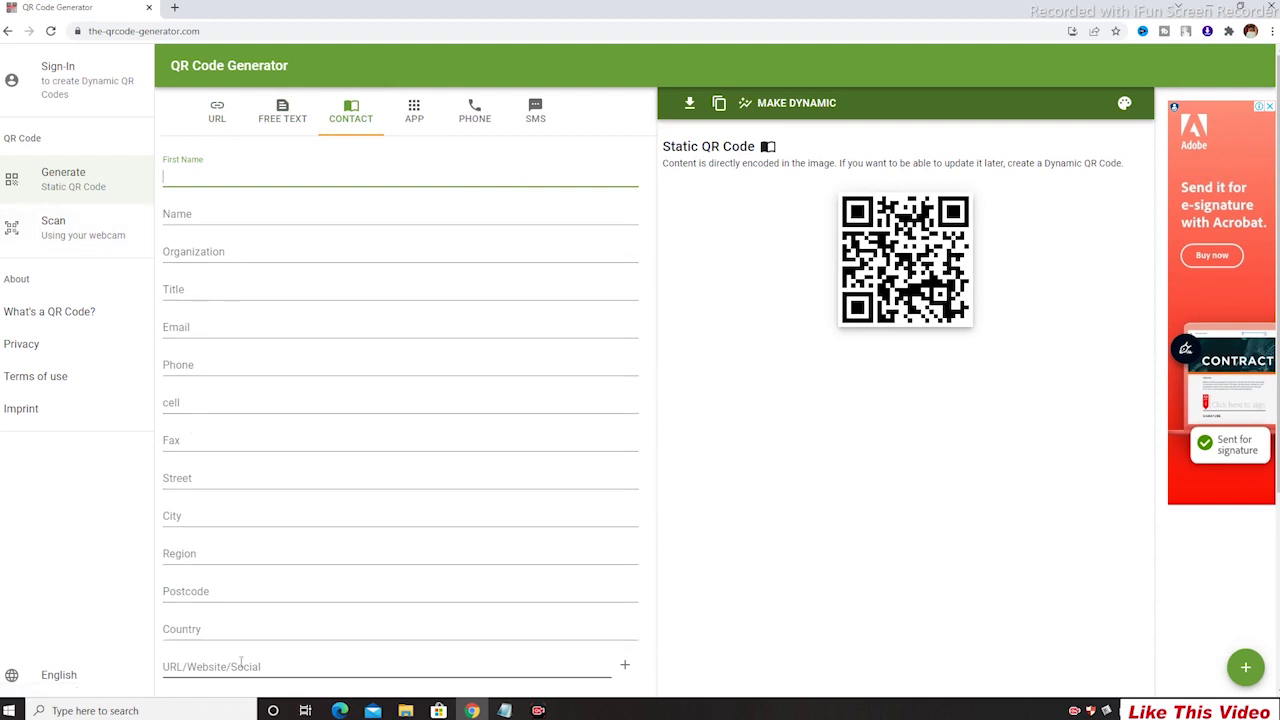
pyautogui.click(416, 114)
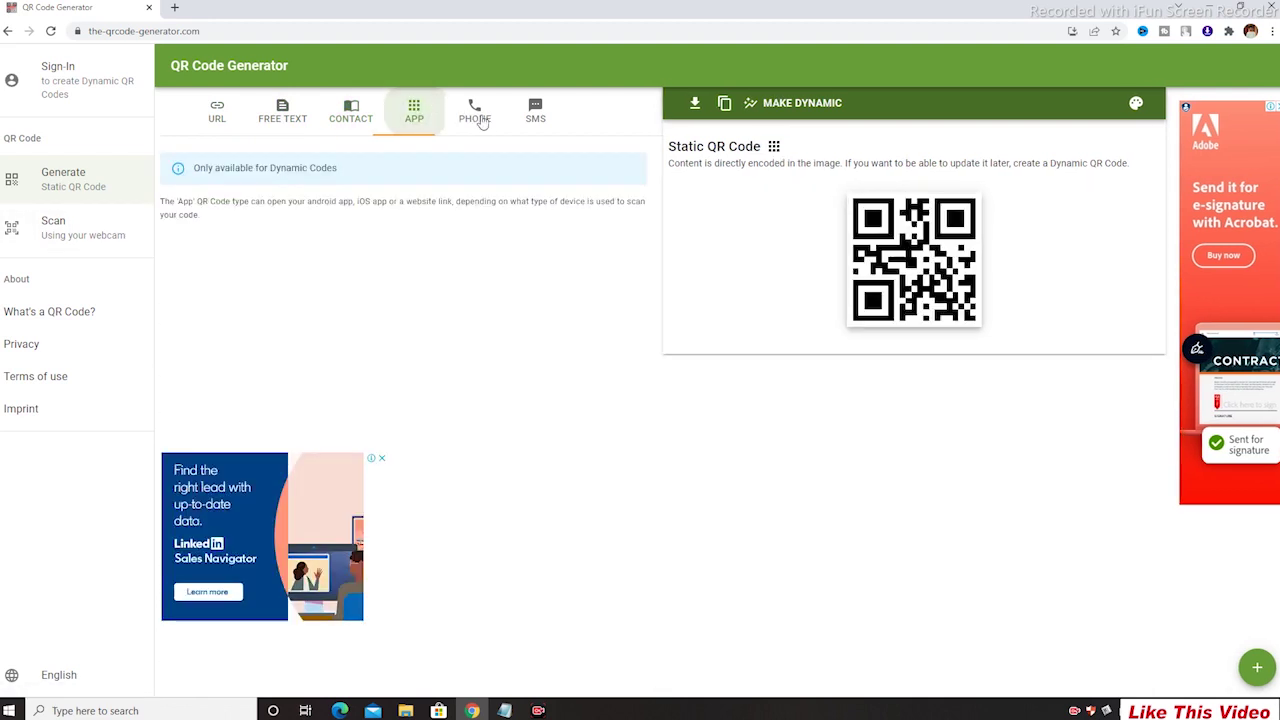
pyautogui.click(474, 113)
pyautogui.click(537, 115)
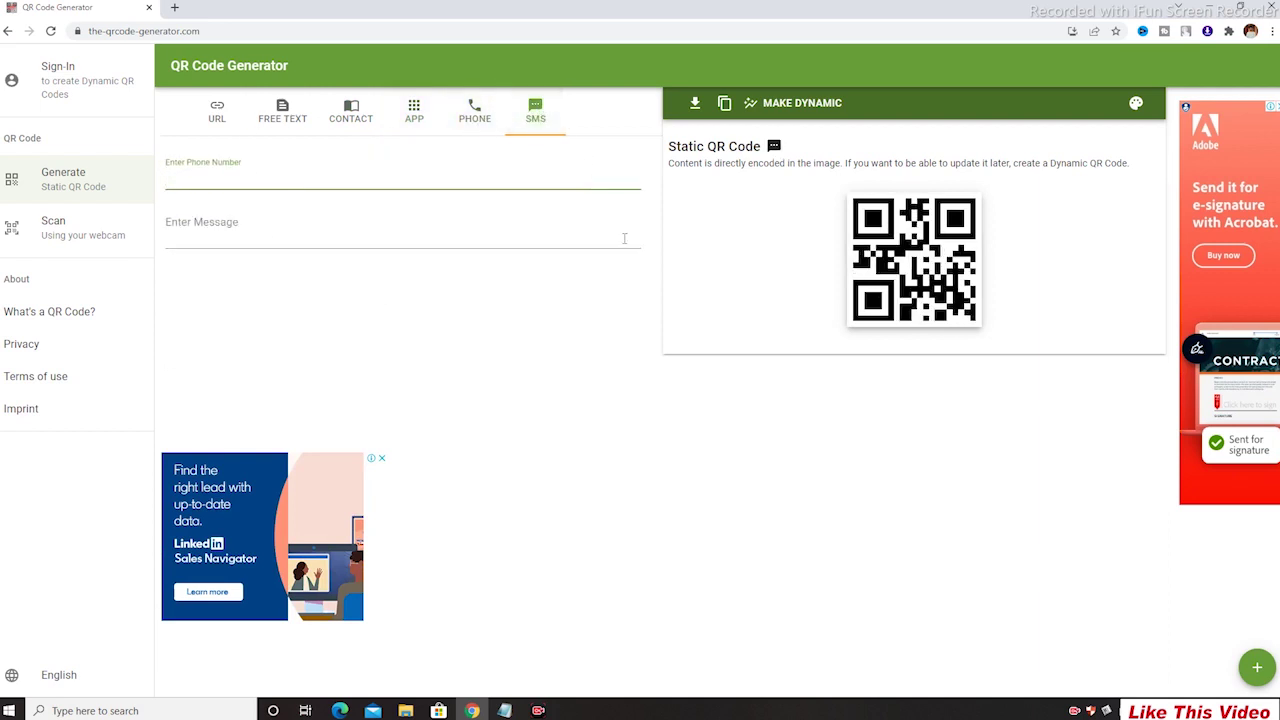
# - Paste the copied graphics design price list, with its contact number and email, as free text for the QR code
pyautogui.click(280, 115)
pyautogui.rightClick(172, 182)
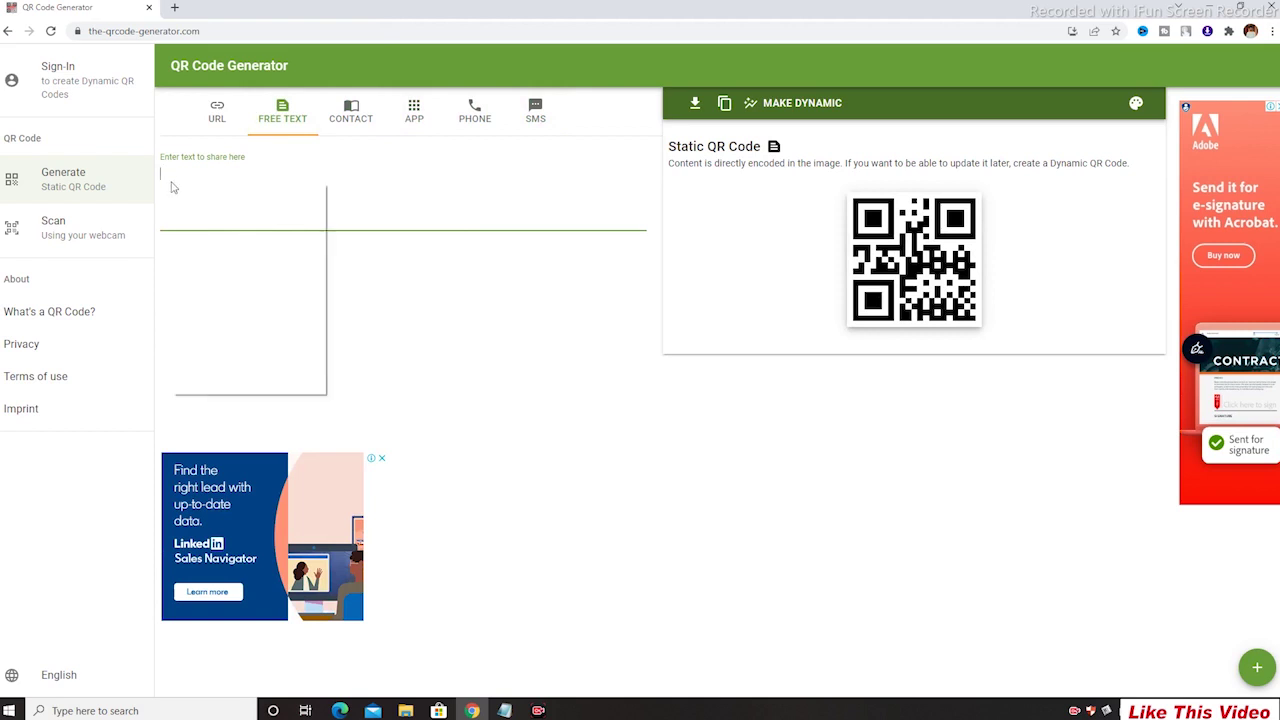
pyautogui.click(231, 292)
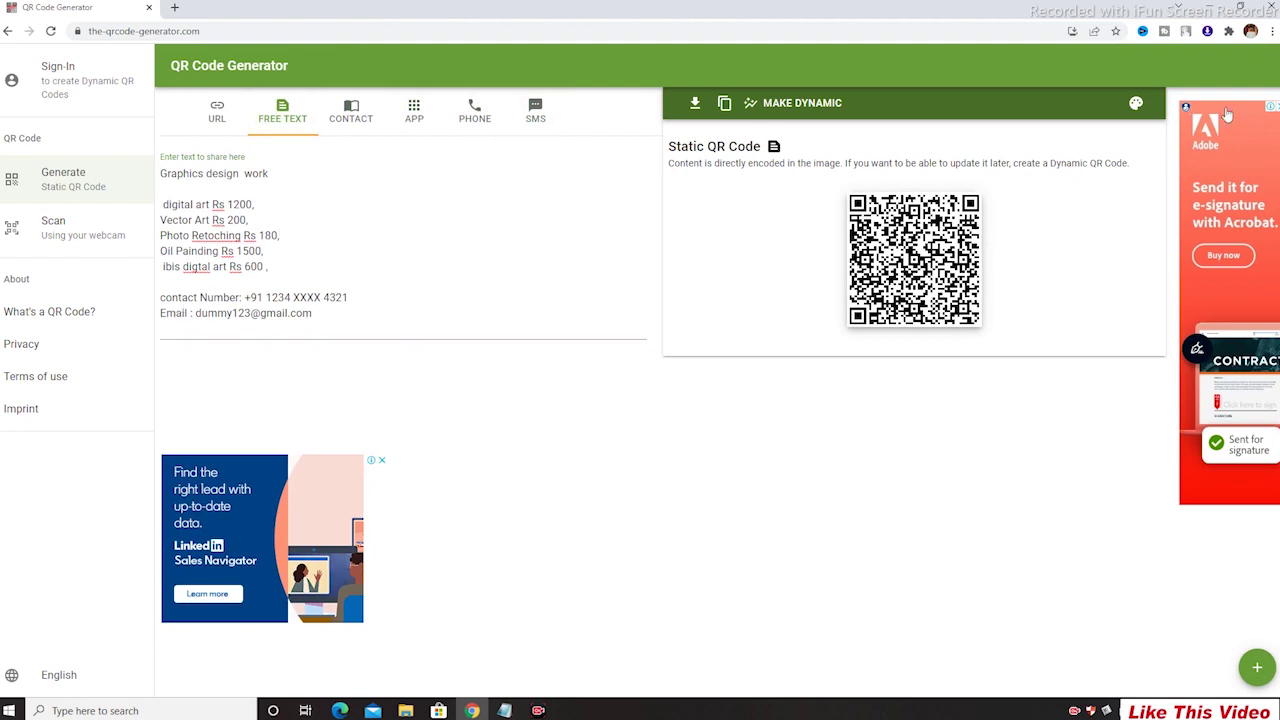
# - Close the side advertisement and download the QR code in SVG format with the file name 1234
pyautogui.click(1273, 106)
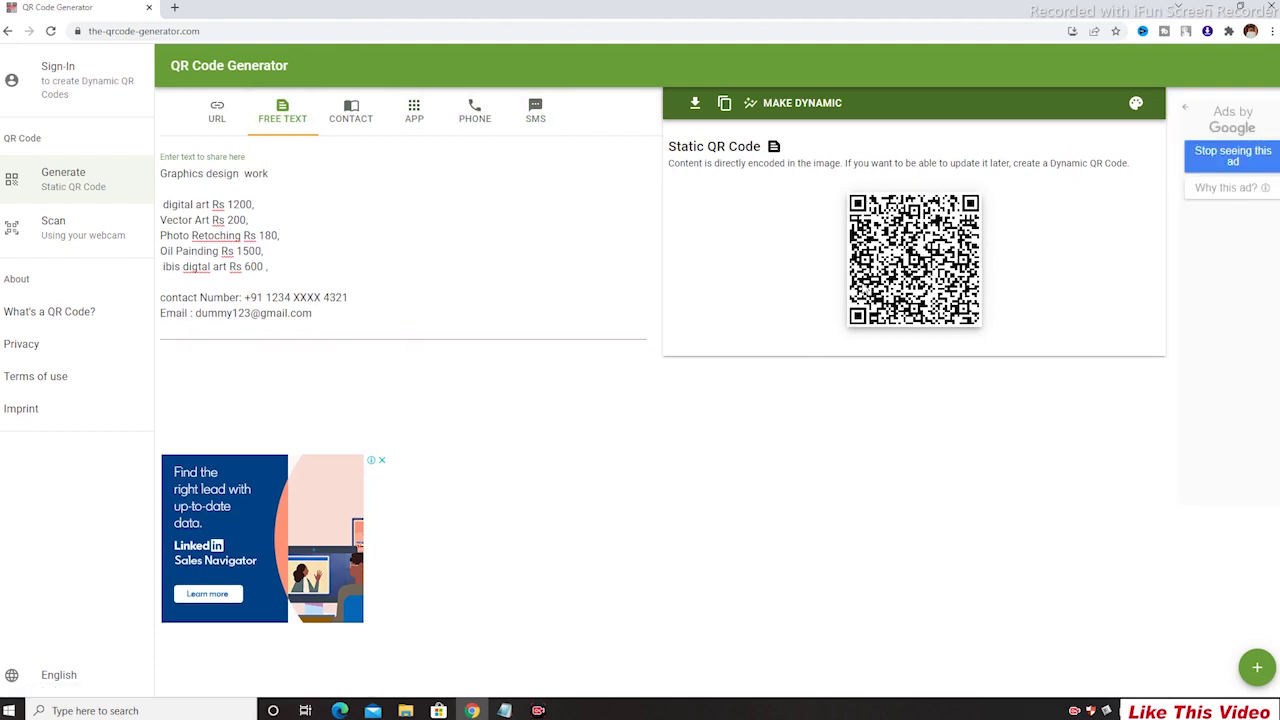
pyautogui.click(695, 106)
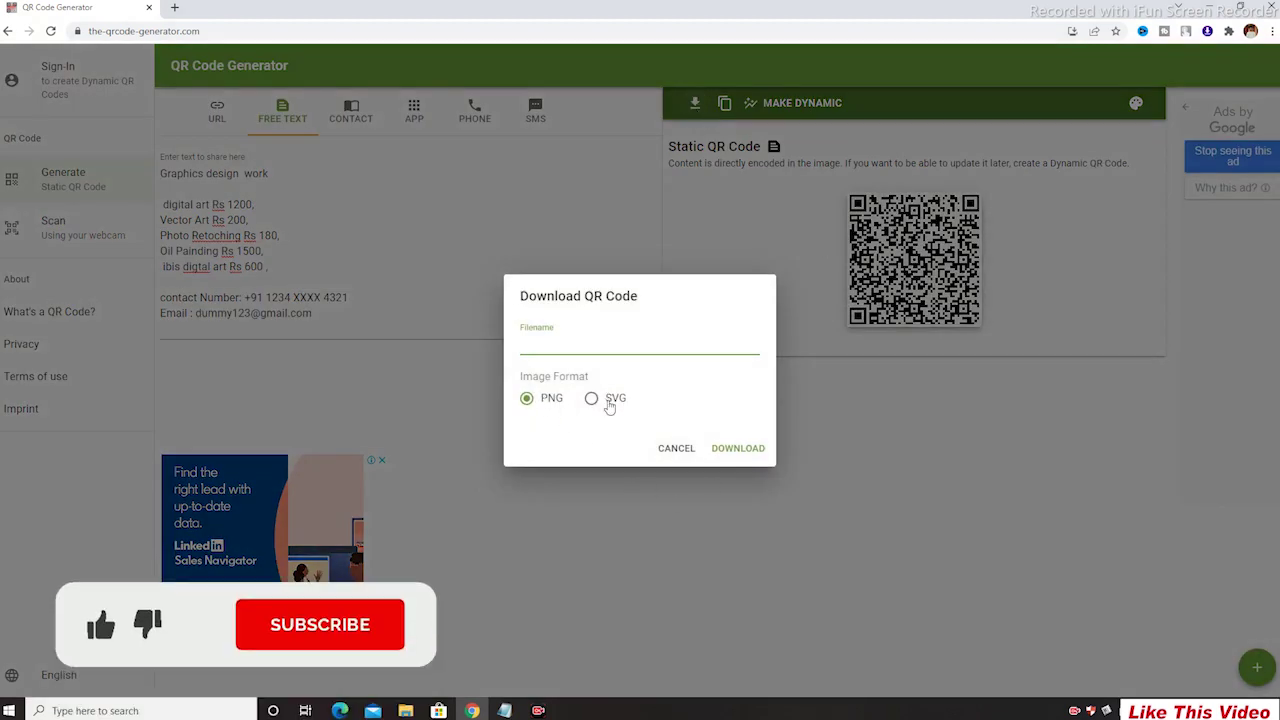
pyautogui.click(592, 399)
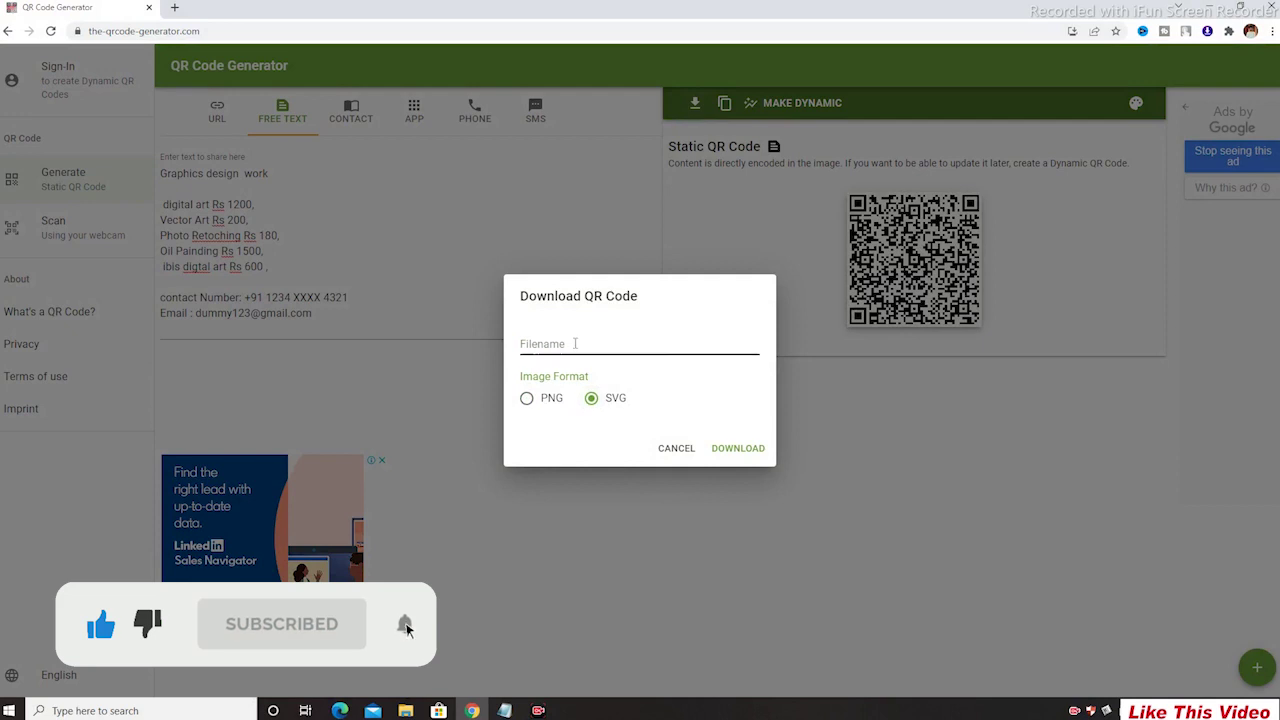
pyautogui.click(574, 343)
pyautogui.write('1234')
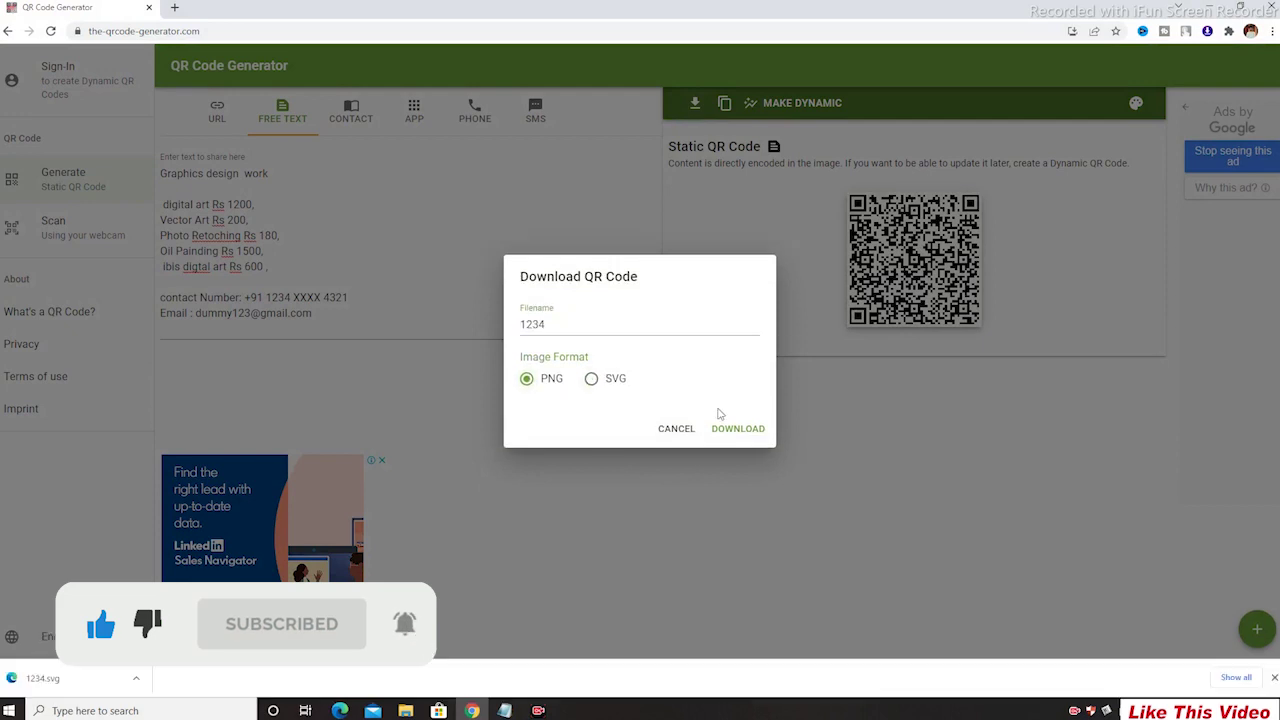
pyautogui.click(738, 448)
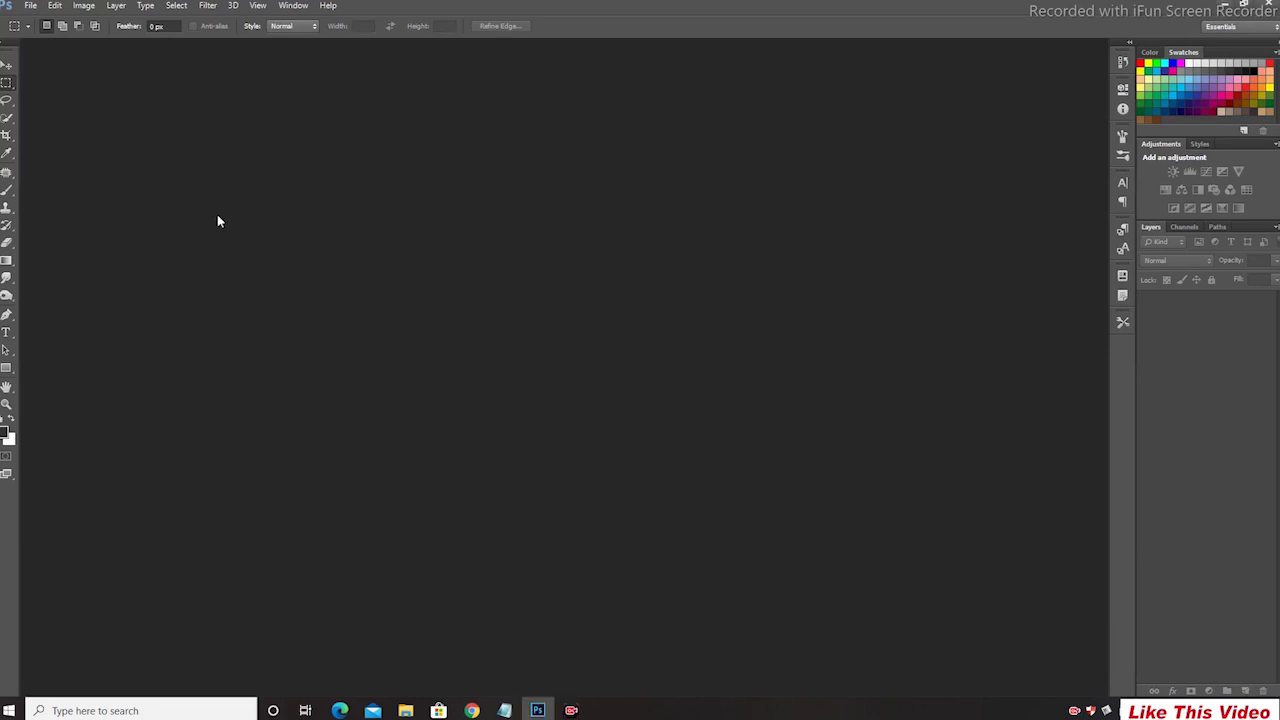
# - In Photoshop, create a new RGB document 3.5 inches wide and 2 inches high at 500 pixels/inch with a white background
pyautogui.click(31, 5)
pyautogui.click(35, 20)
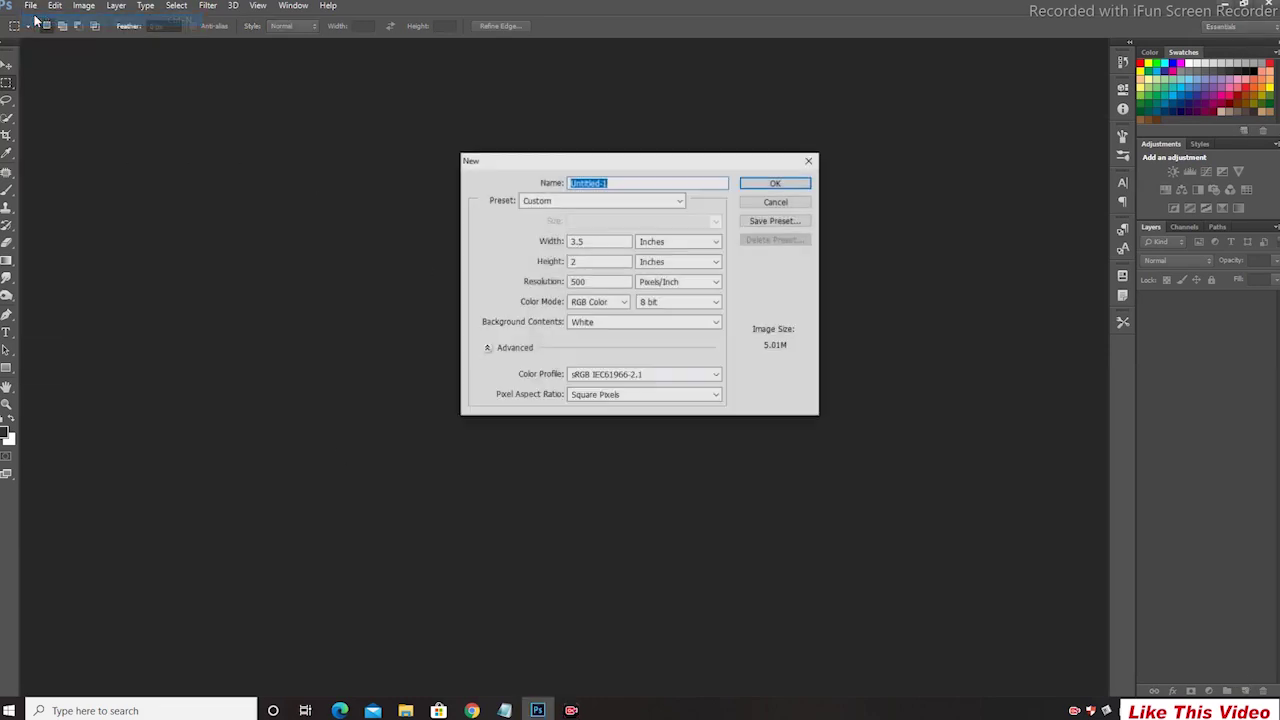
pyautogui.click(596, 241)
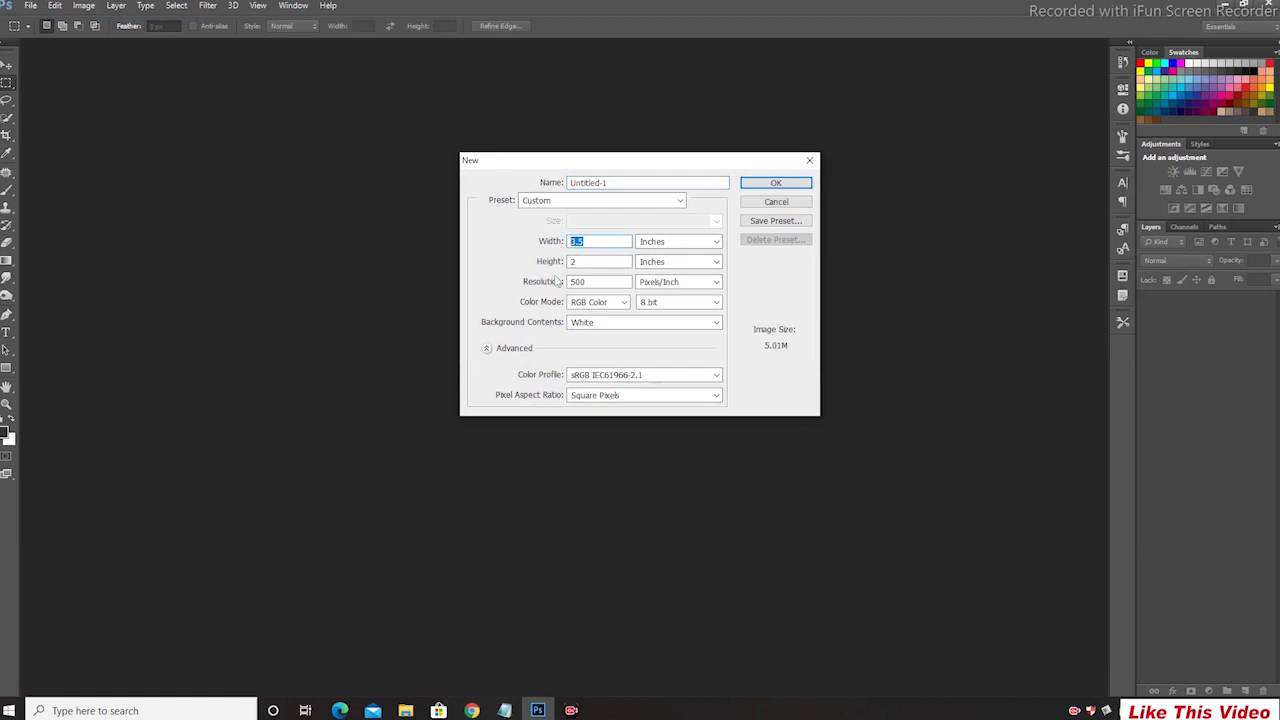
pyautogui.click(588, 264)
pyautogui.click(716, 244)
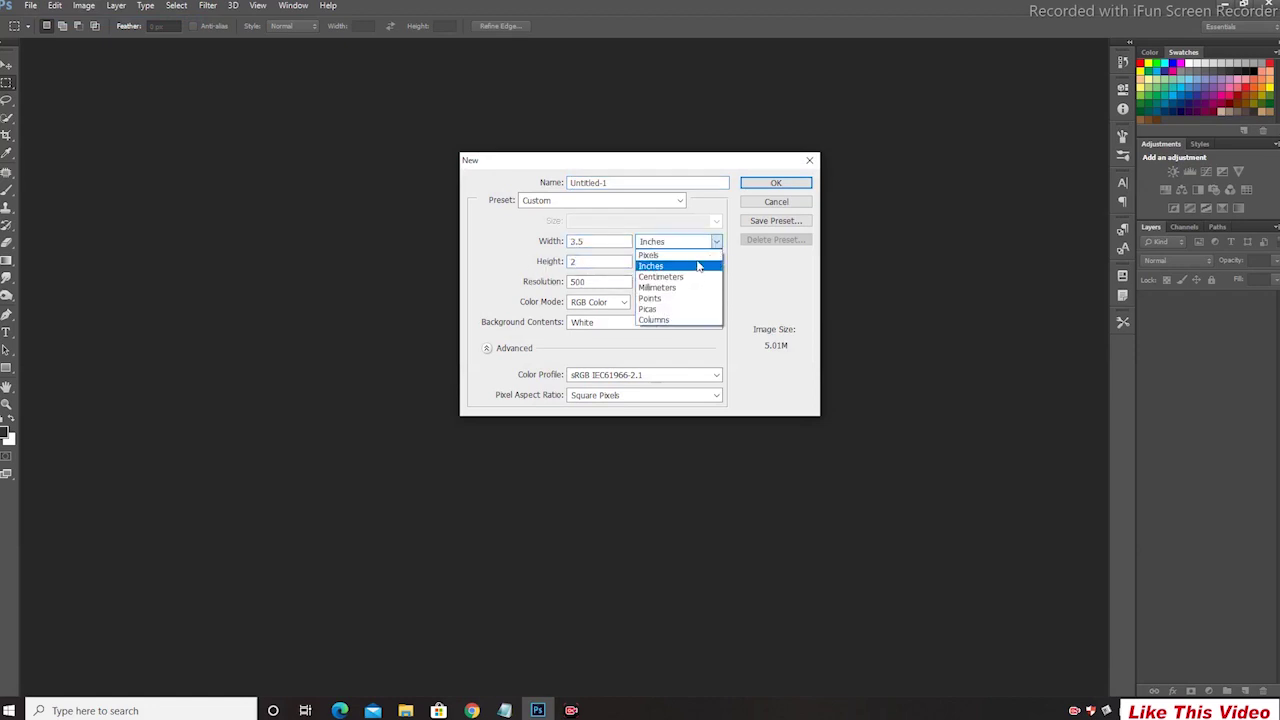
pyautogui.click(695, 262)
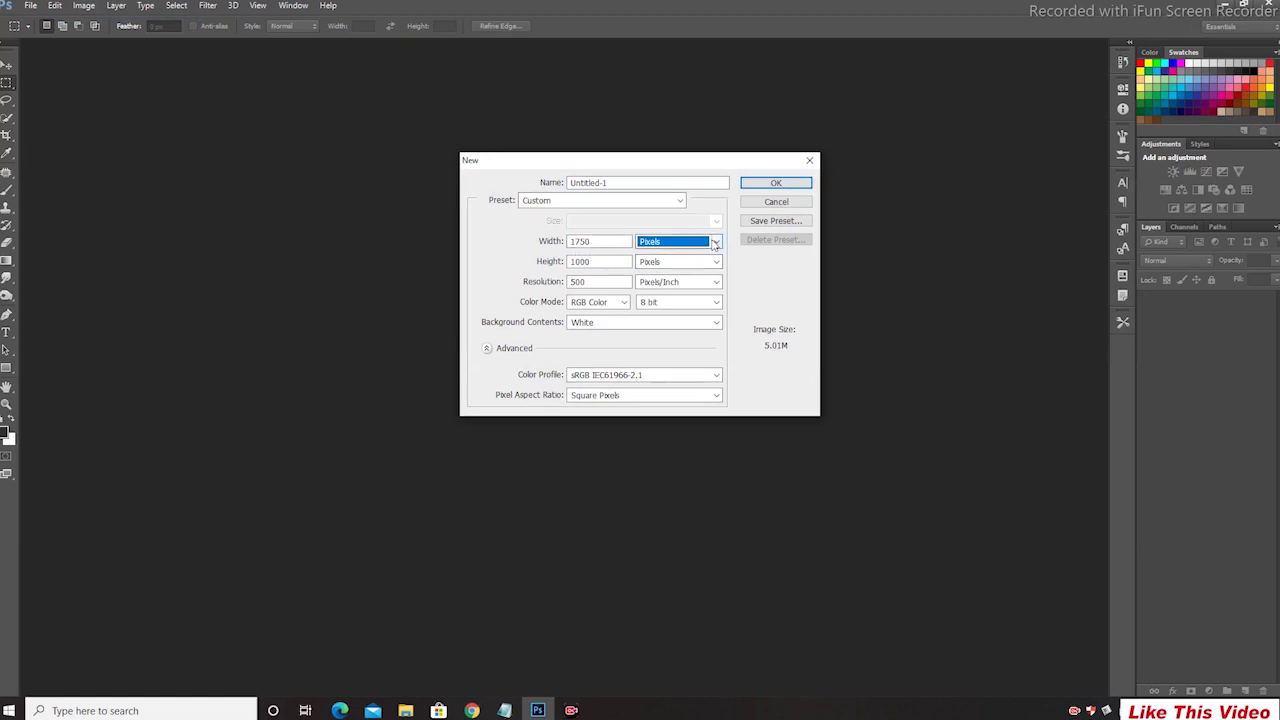
pyautogui.hotkey('alt', 'Down')
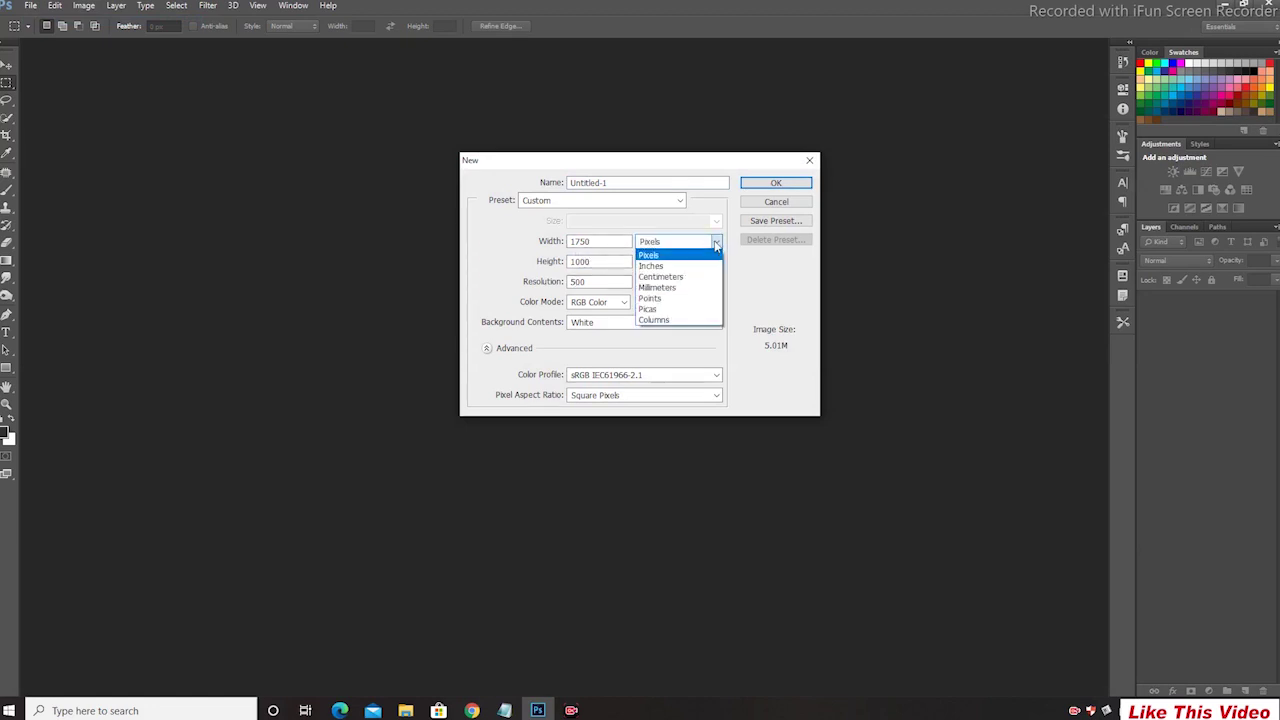
pyautogui.press('Down')
pyautogui.press('Return')
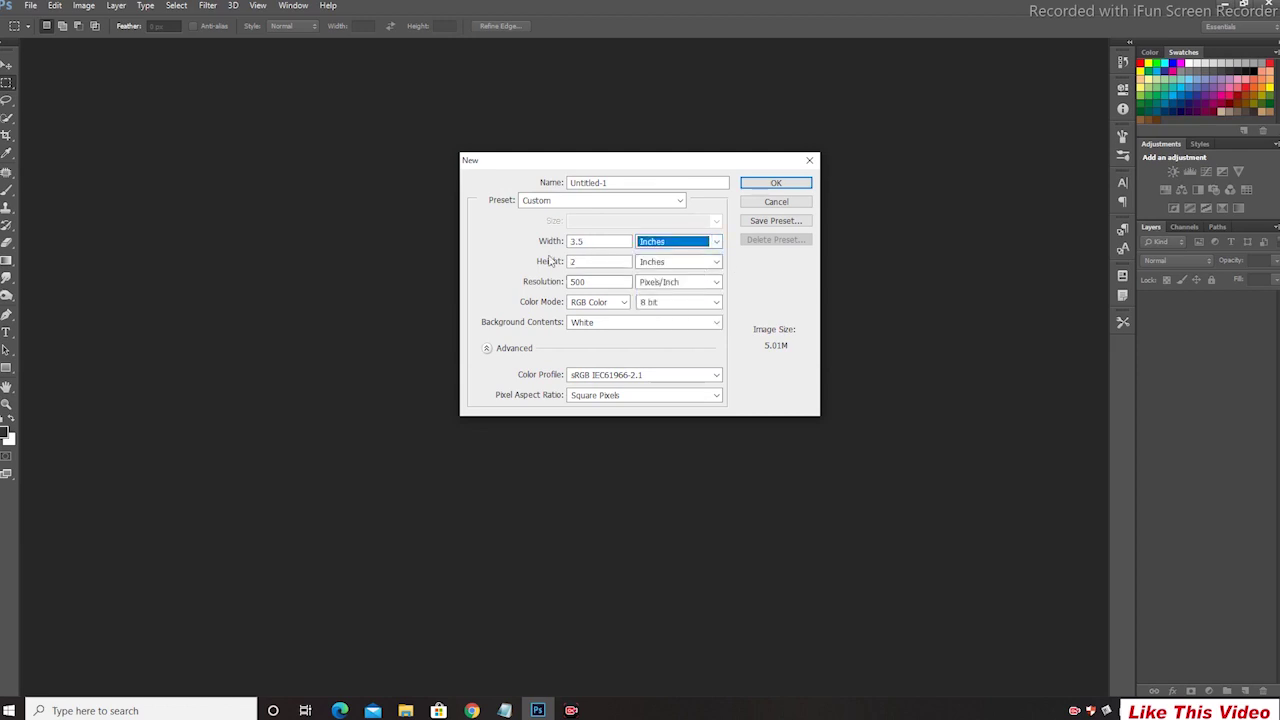
pyautogui.click(798, 188)
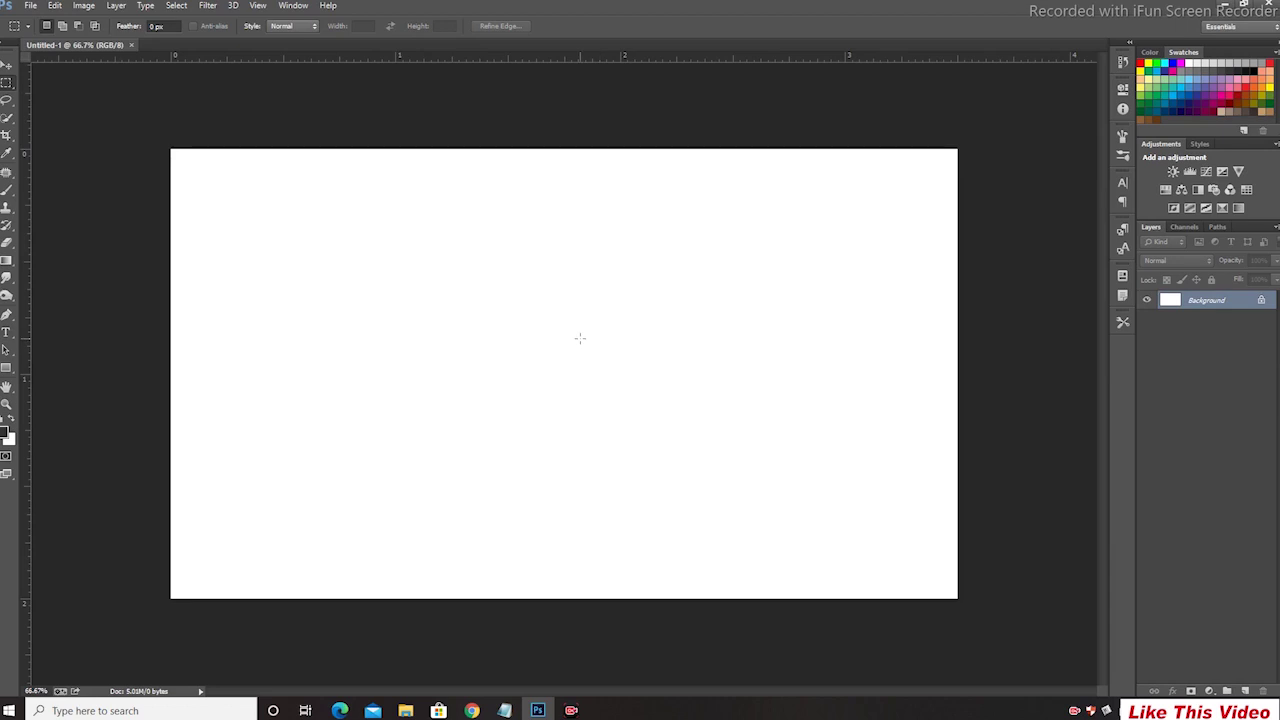
# - Place two horizontal and two vertical guides slightly inside the canvas's four edges to mark a narrow margin
pyautogui.hotkey('ctrl', '-')
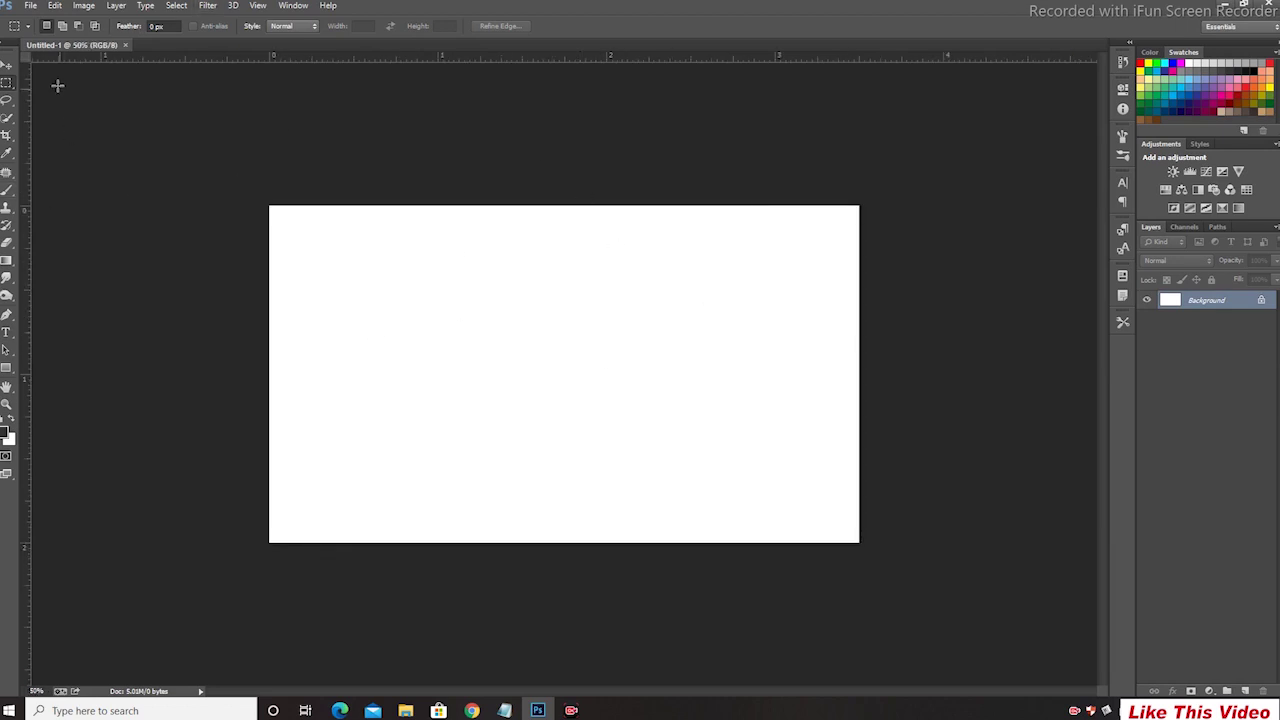
pyautogui.press('v')
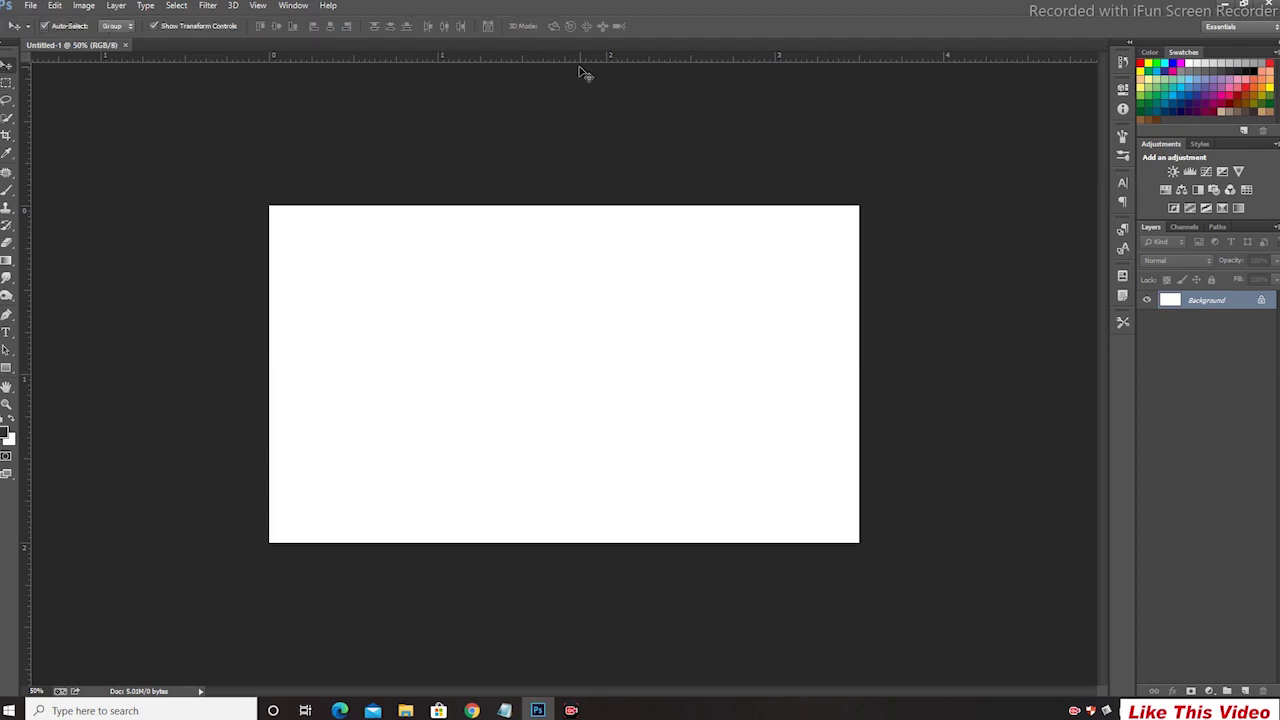
pyautogui.moveTo(578, 56); pyautogui.dragTo(574, 213)
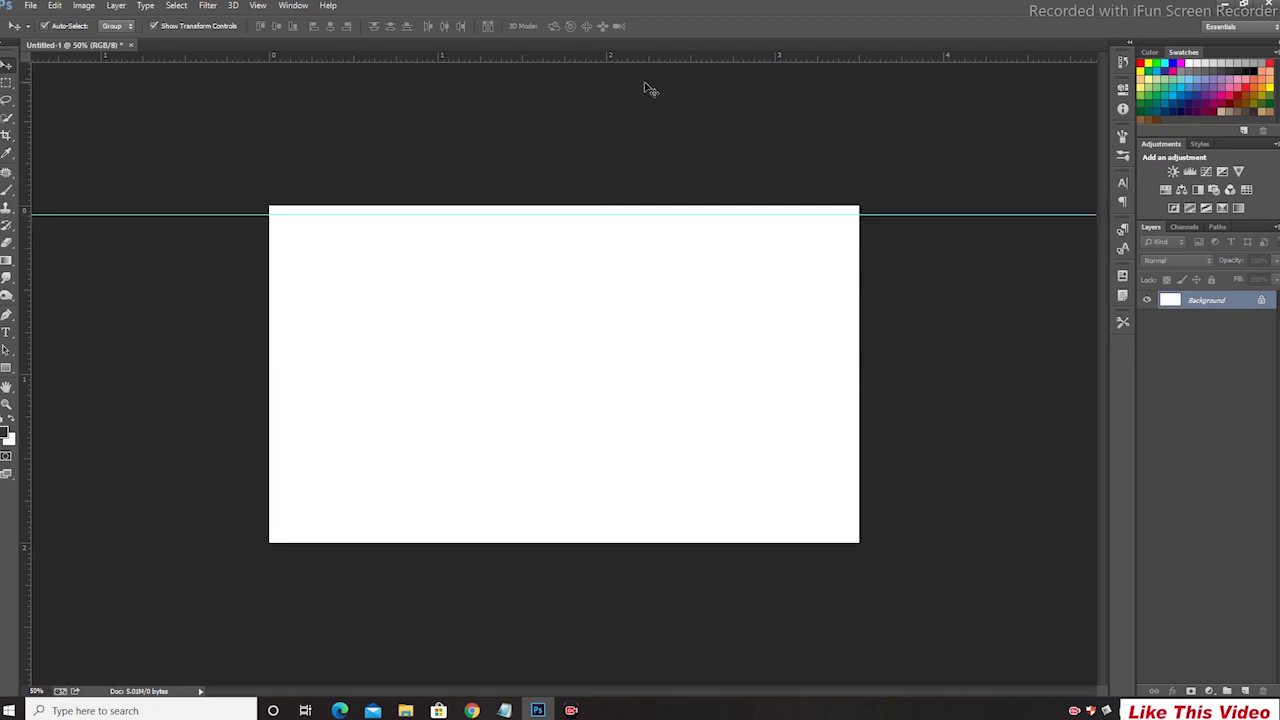
pyautogui.moveTo(663, 57); pyautogui.dragTo(655, 531)
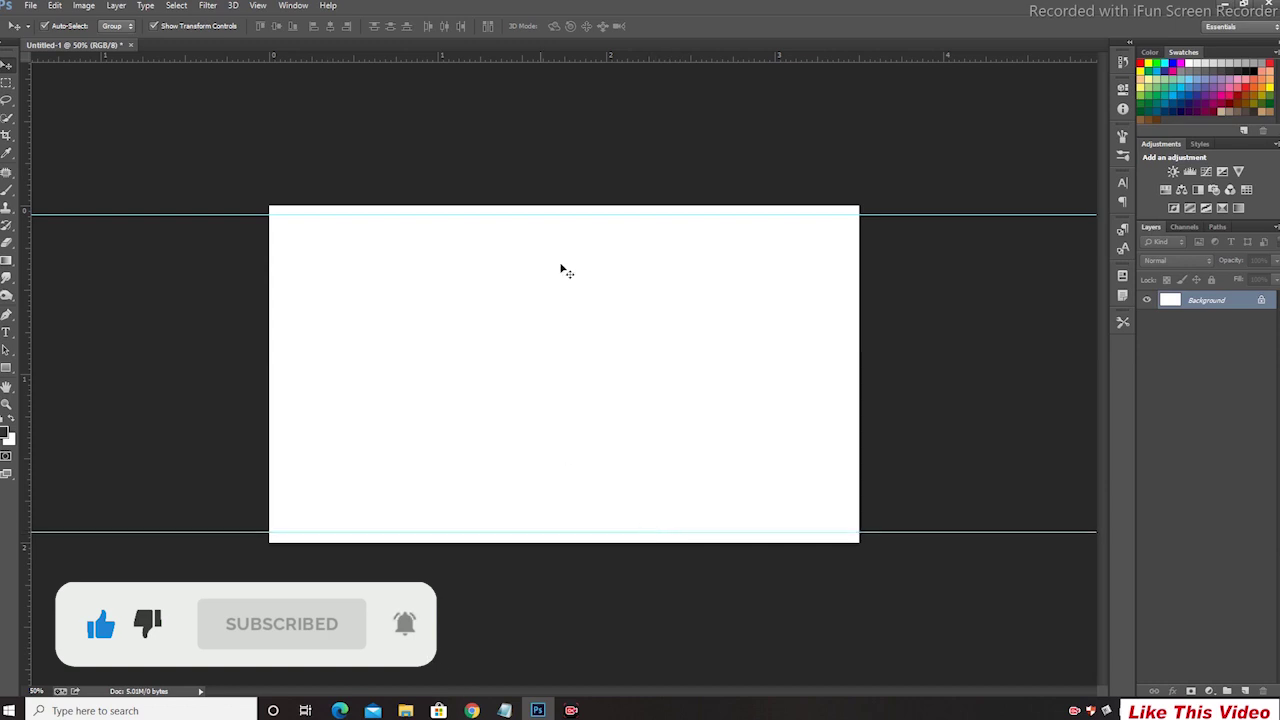
pyautogui.moveTo(26, 308); pyautogui.dragTo(279, 356)
pyautogui.moveTo(26, 371); pyautogui.dragTo(846, 481)
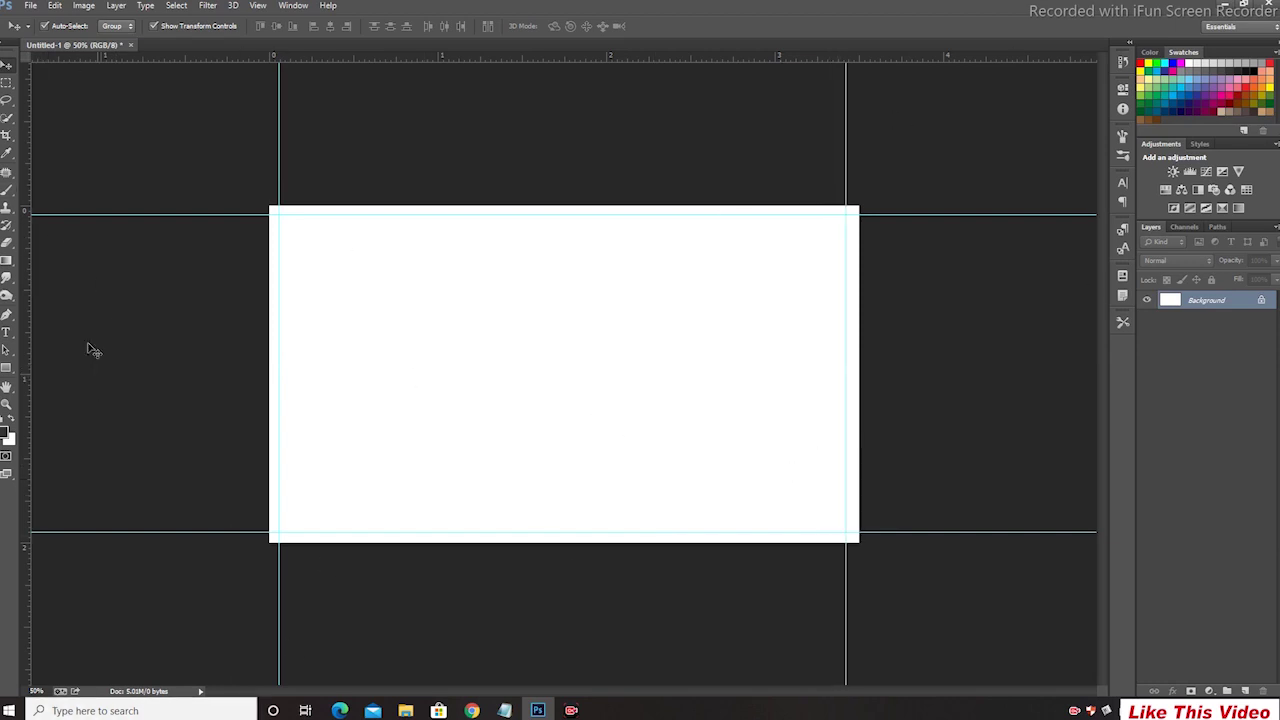
# - Draw a closed triangular path with the Pen tool, two corners on the canvas's upper edge and the tip left of centre
pyautogui.click(6, 316)
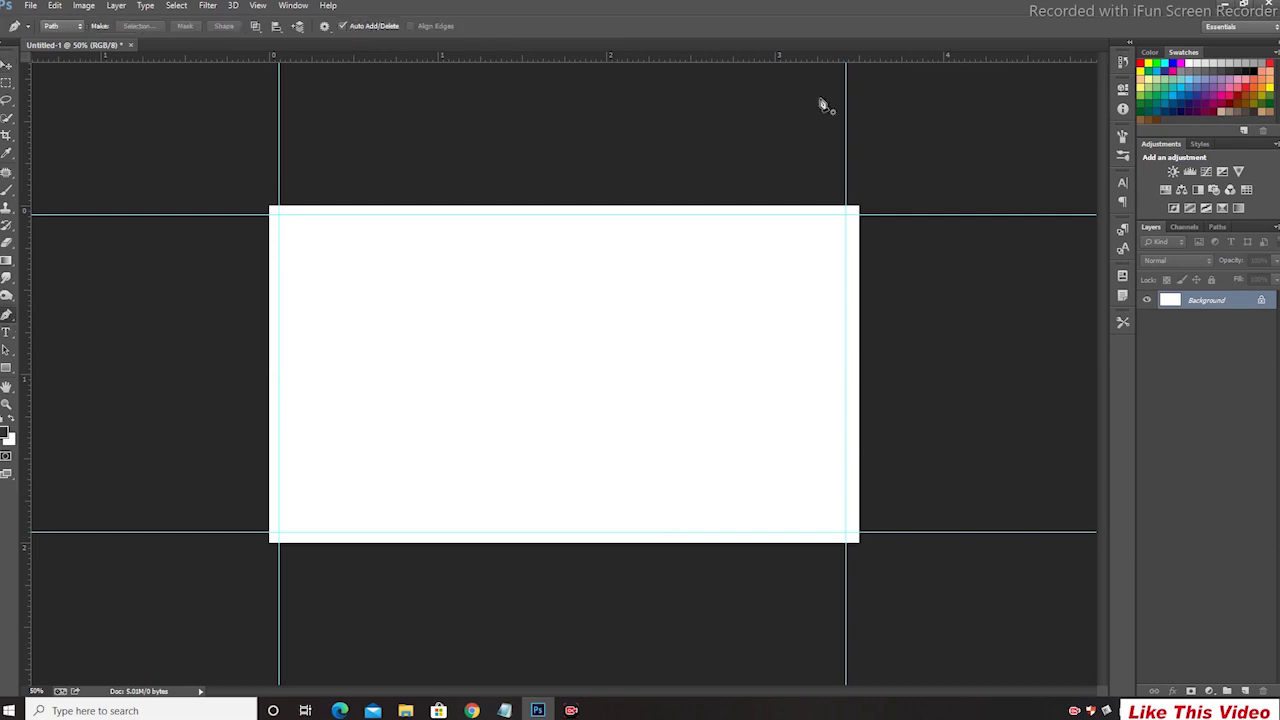
pyautogui.click(461, 209)
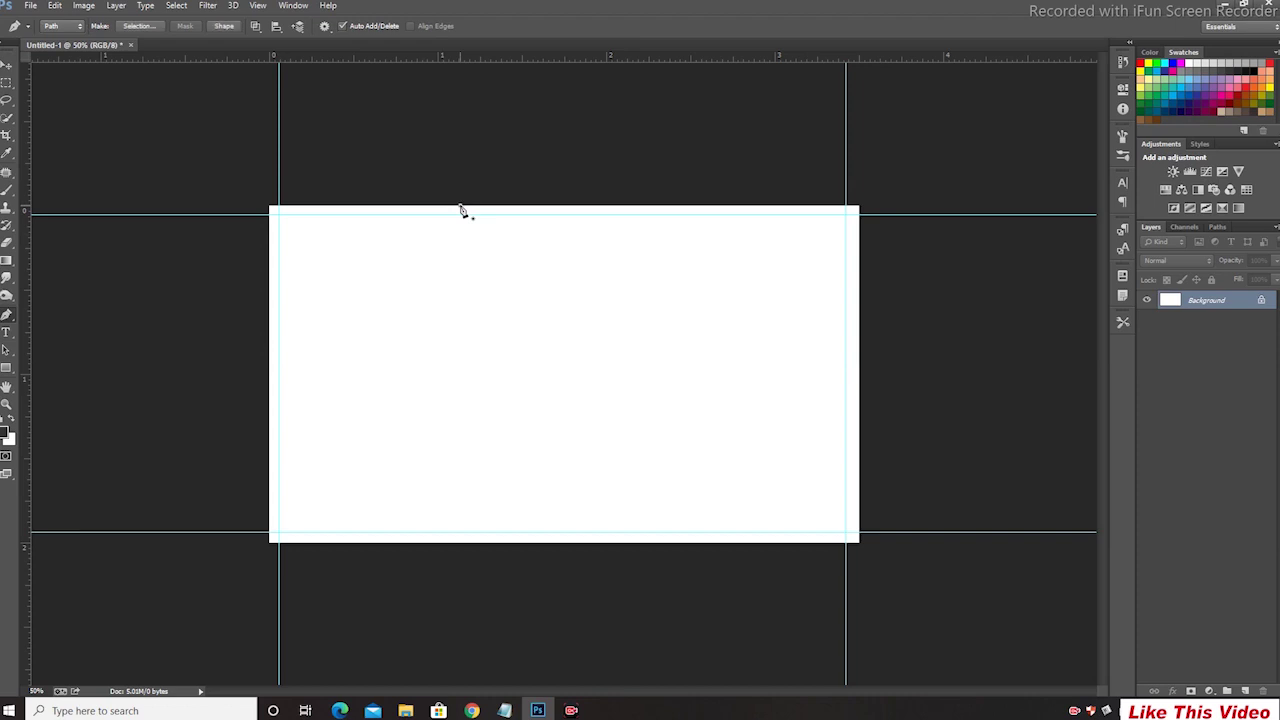
pyautogui.hotkey('ctrl', 'z')
pyautogui.click(503, 204)
pyautogui.click(393, 399)
pyautogui.click(639, 205)
pyautogui.click(503, 204)
# - Add a new layer and fill the triangular path on it with dark teal #0e615a at 100% opacity
pyautogui.click(1244, 691)
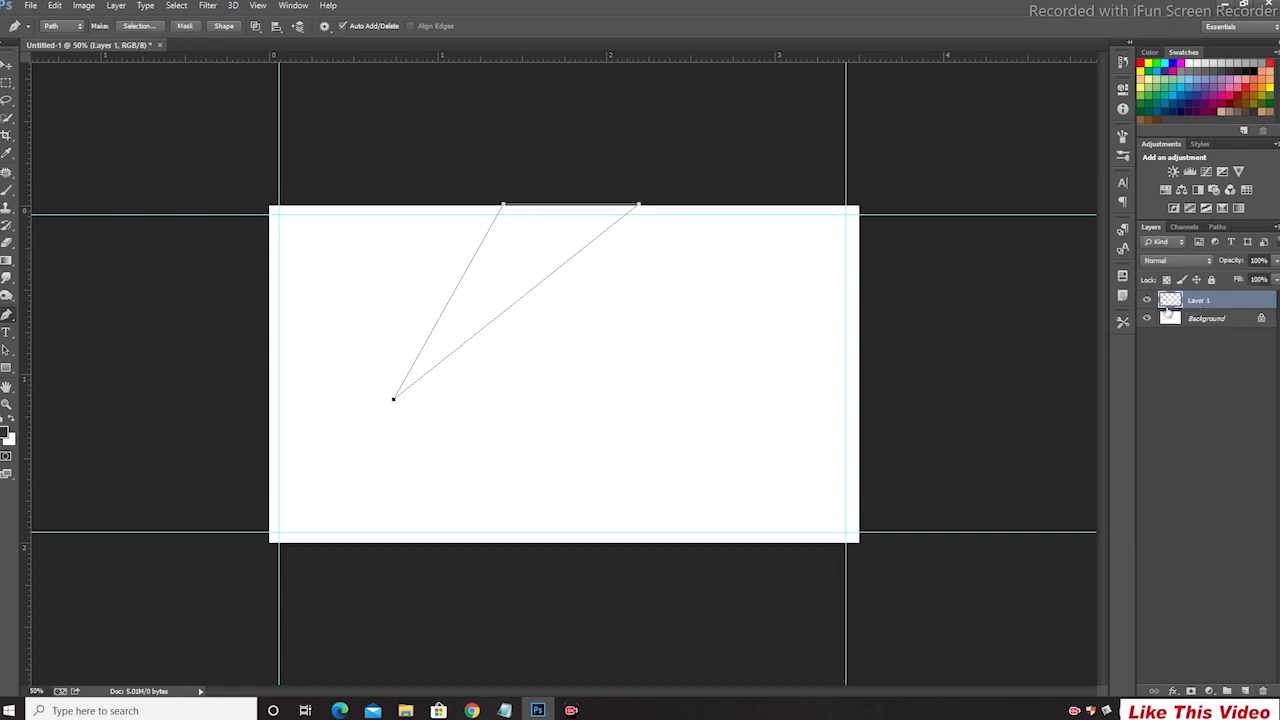
pyautogui.rightClick(521, 267)
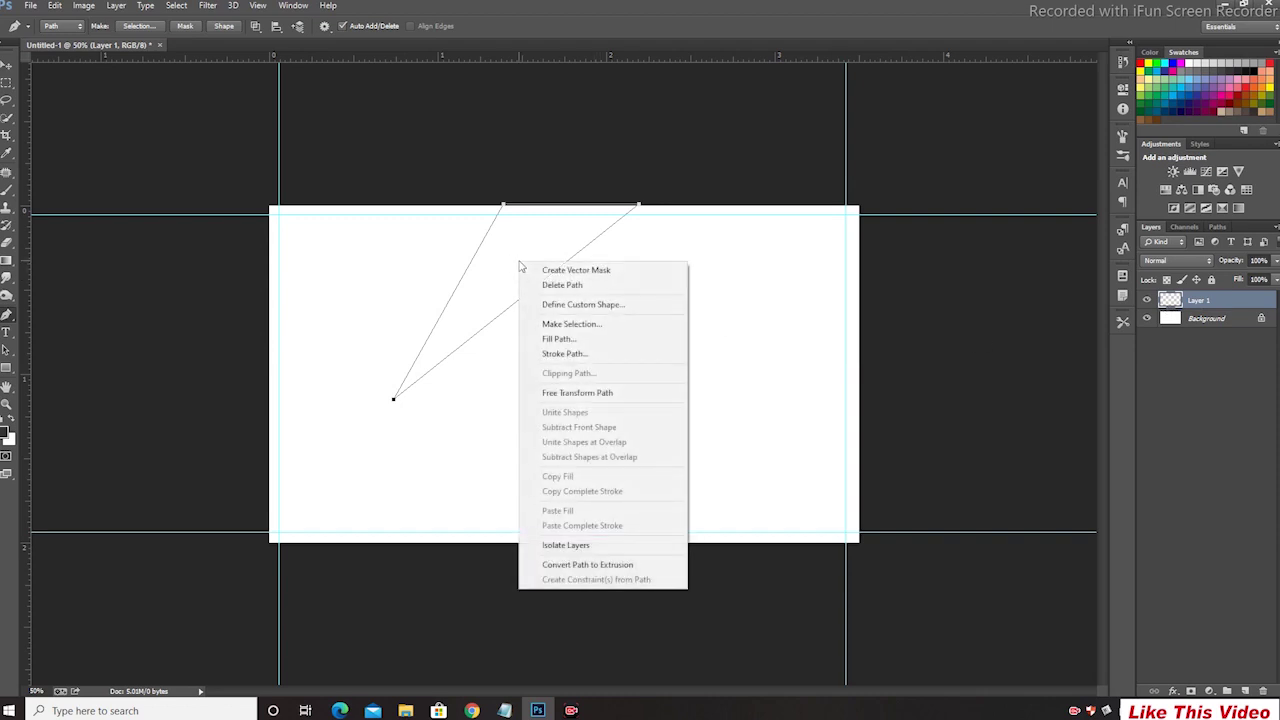
pyautogui.click(559, 339)
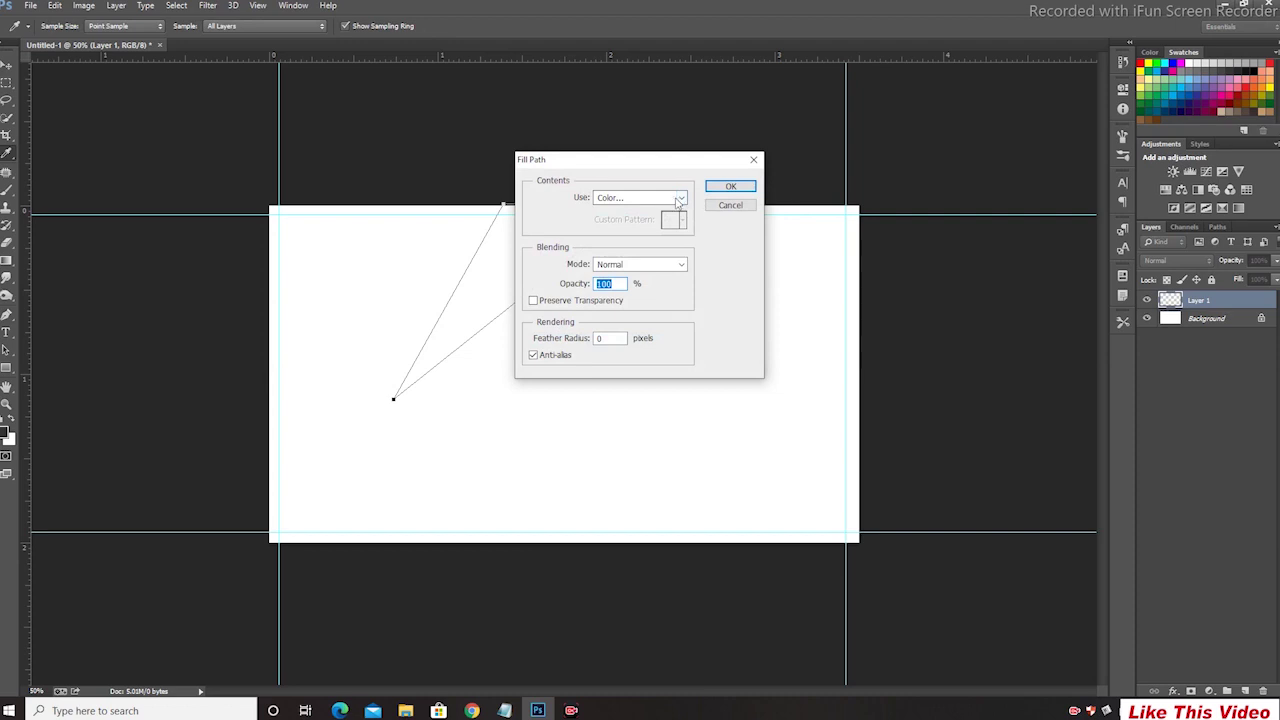
pyautogui.click(665, 198)
pyautogui.click(640, 229)
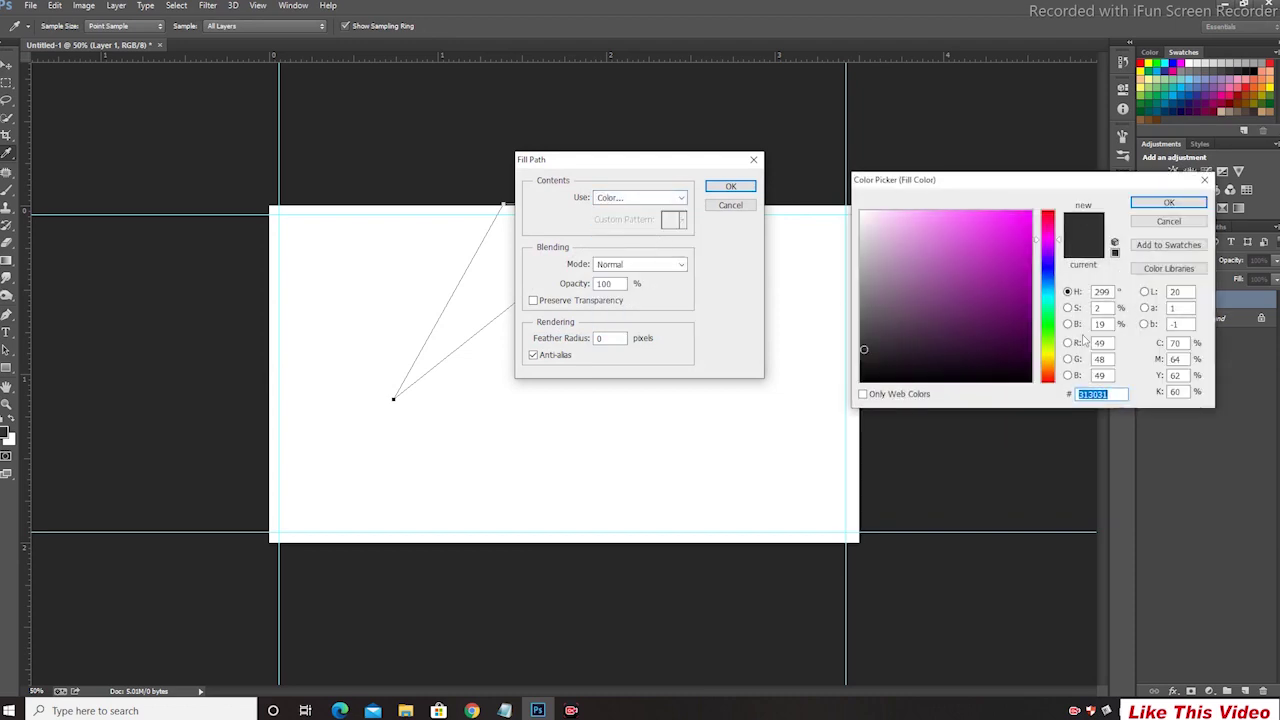
pyautogui.click(1057, 299)
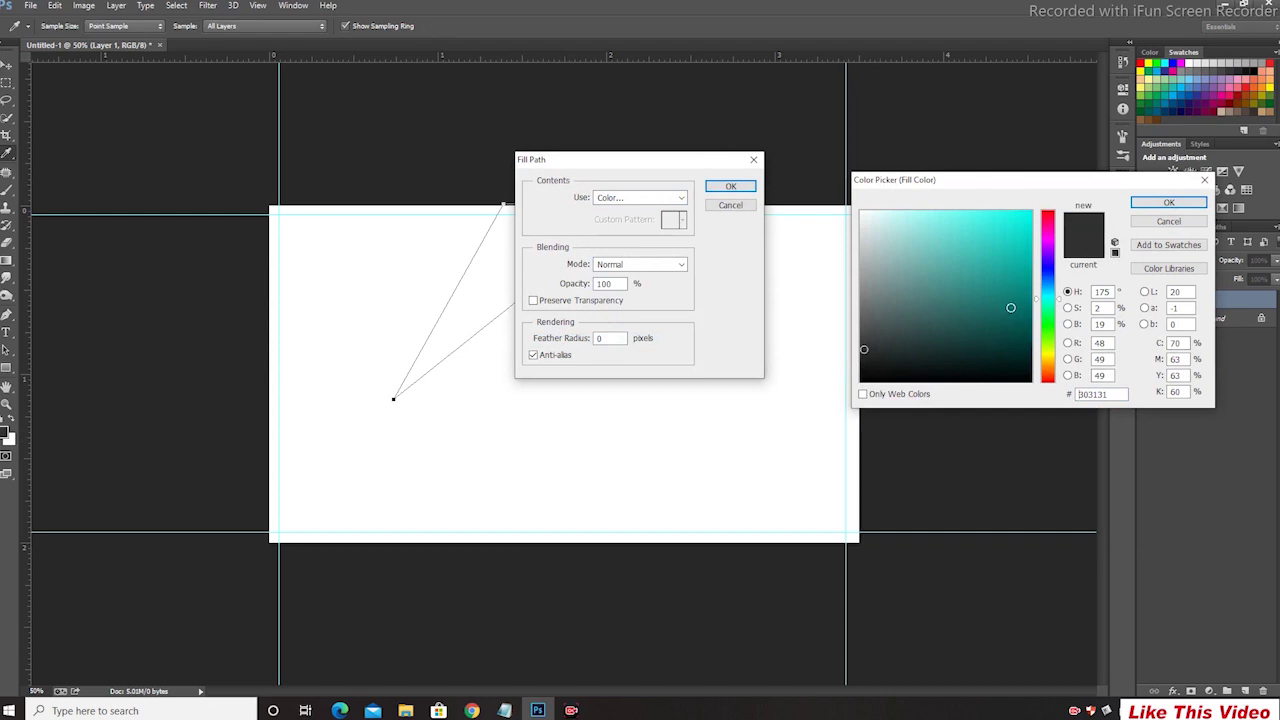
pyautogui.click(1012, 311)
pyautogui.click(1007, 317)
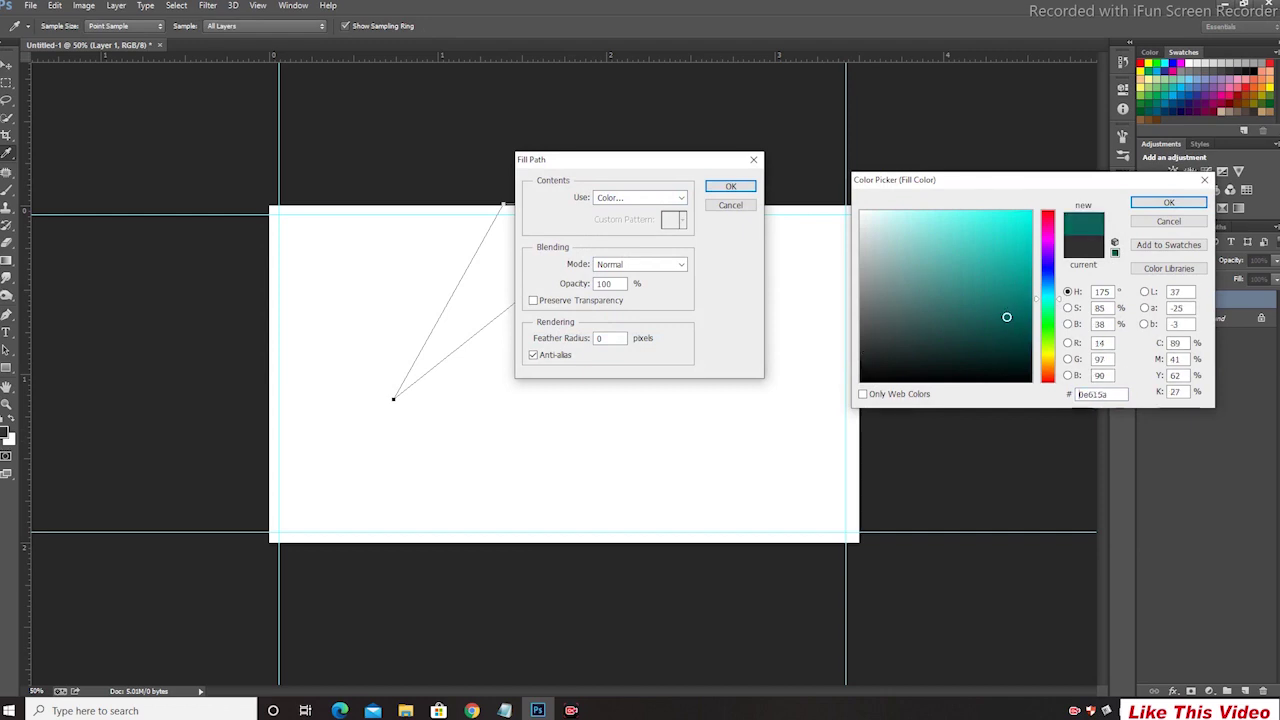
pyautogui.click(1168, 202)
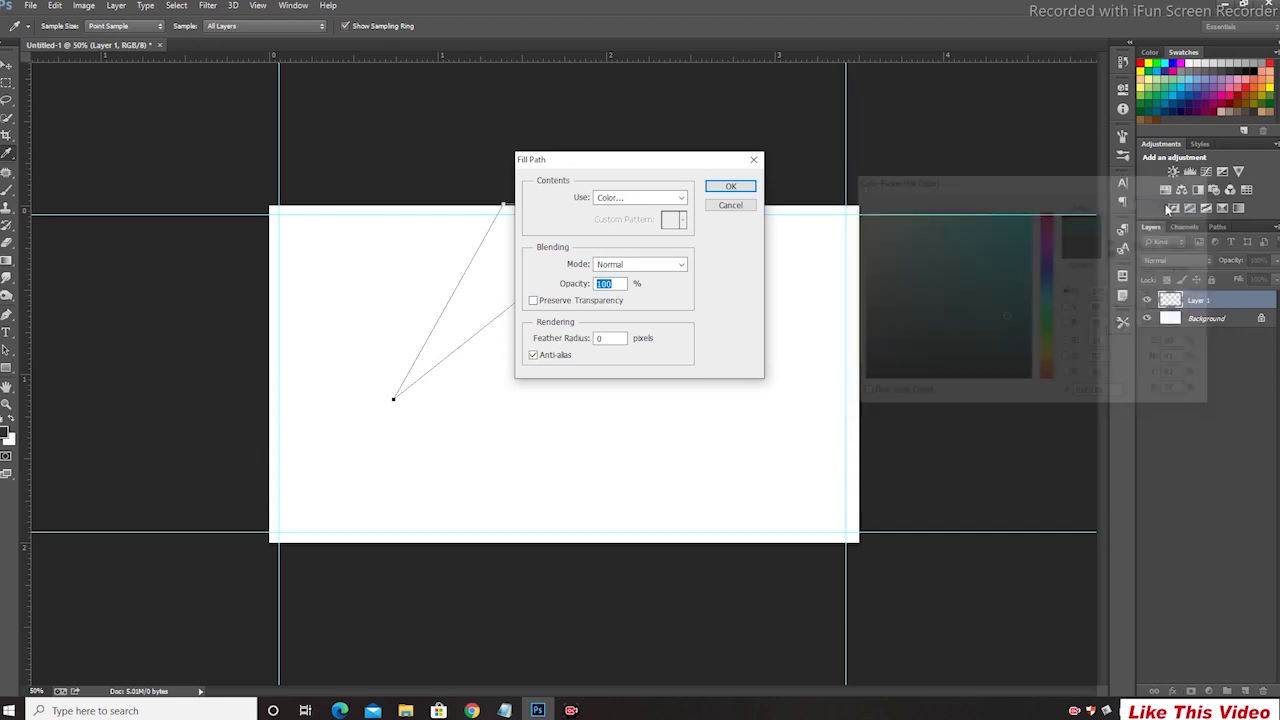
pyautogui.click(730, 186)
# - Turn the triangular path into a new selection with 0 pixels feather and deselect it, leaving only the filled shape
pyautogui.rightClick(552, 260)
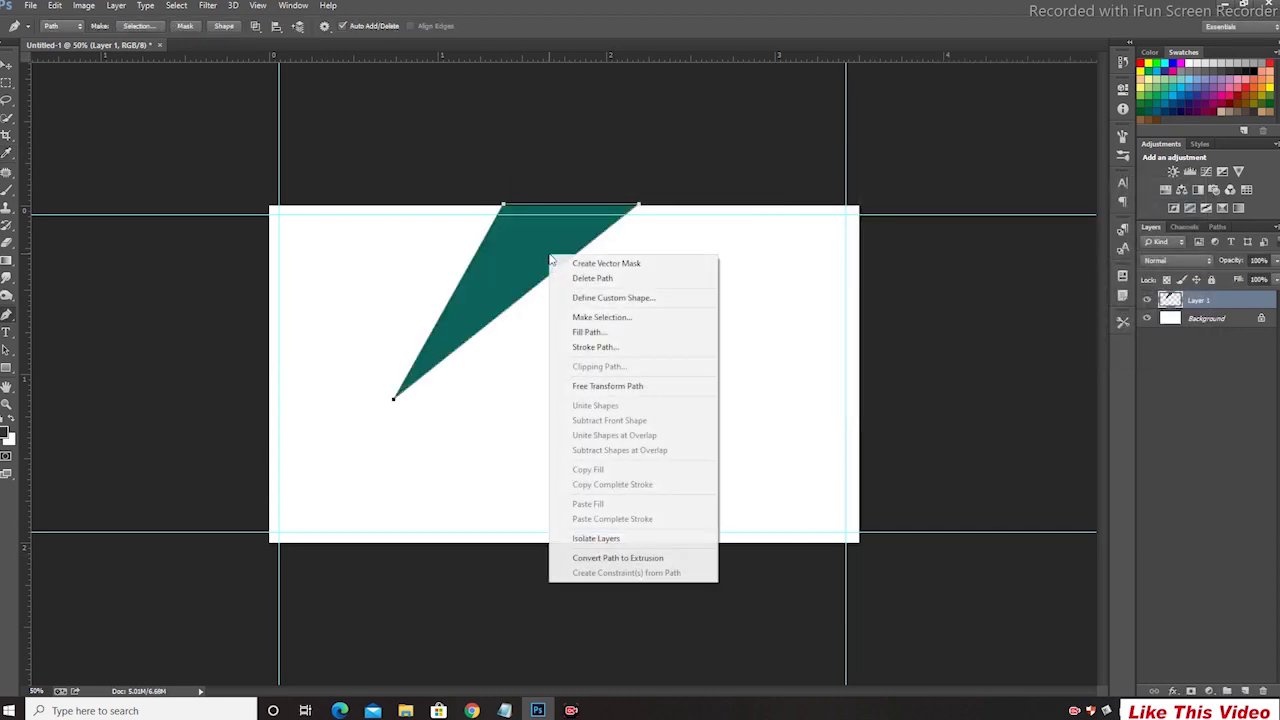
pyautogui.click(589, 318)
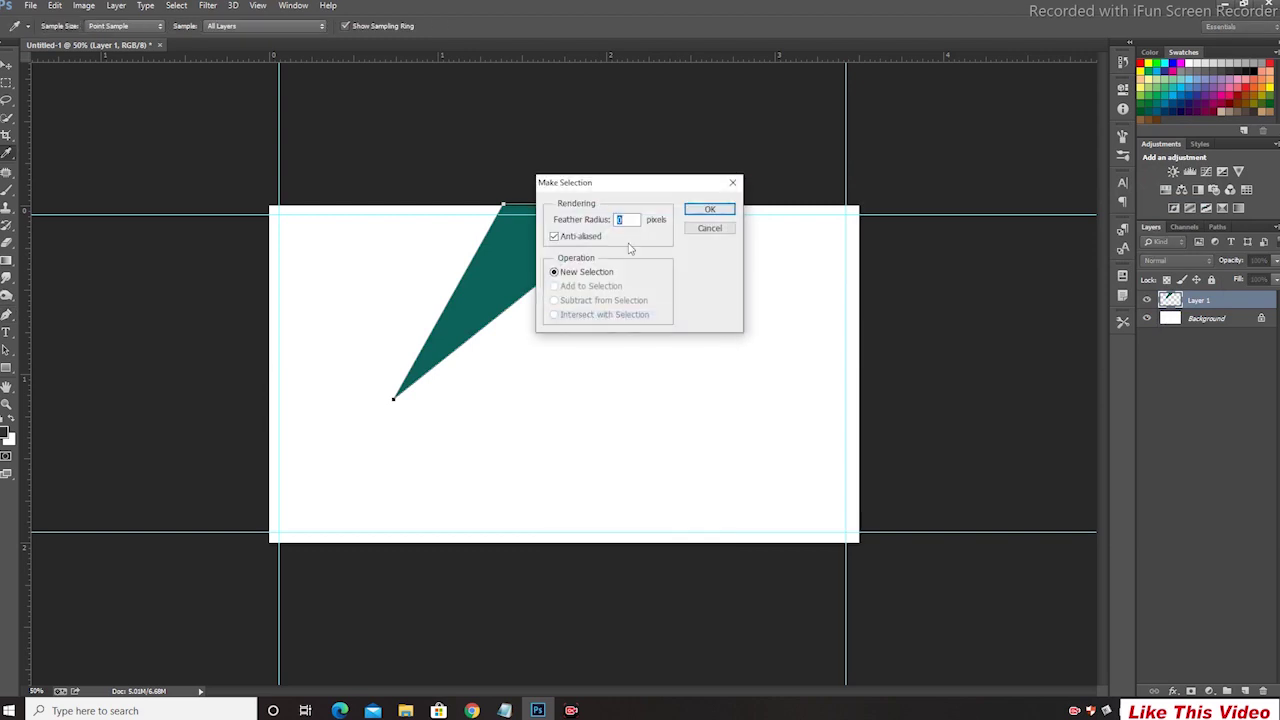
pyautogui.click(710, 212)
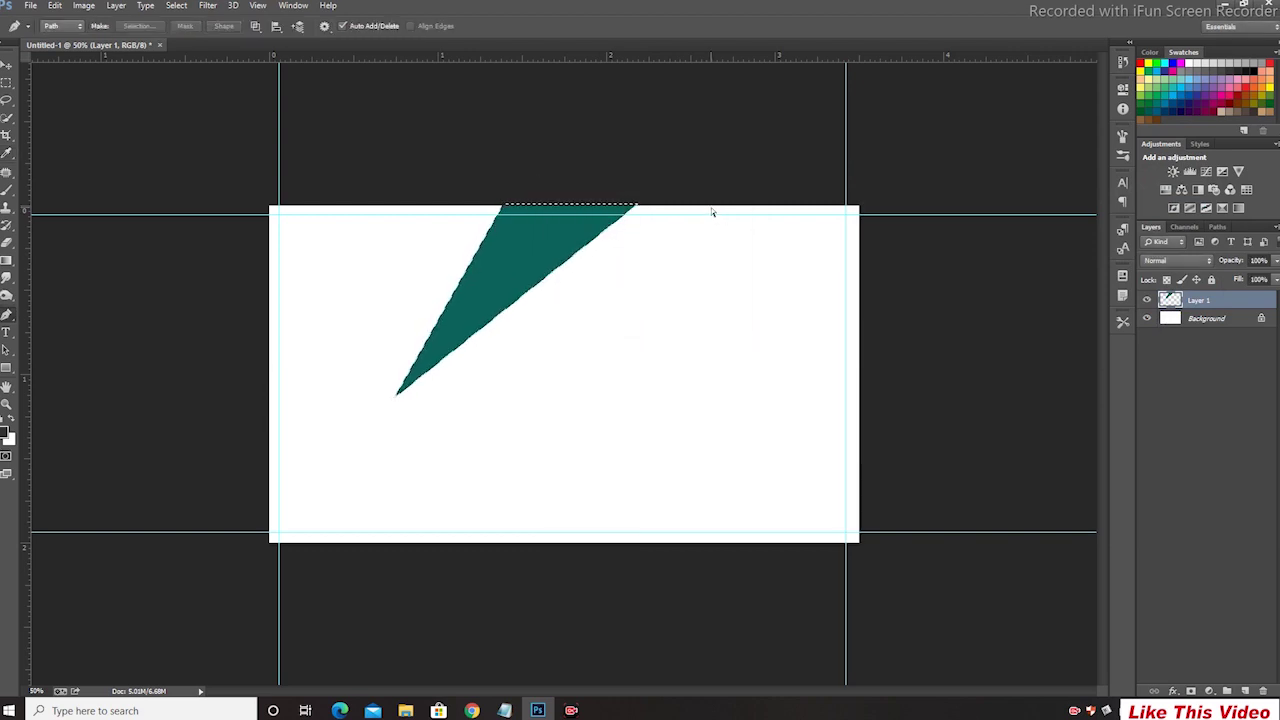
pyautogui.hotkey('ctrl', 'd')
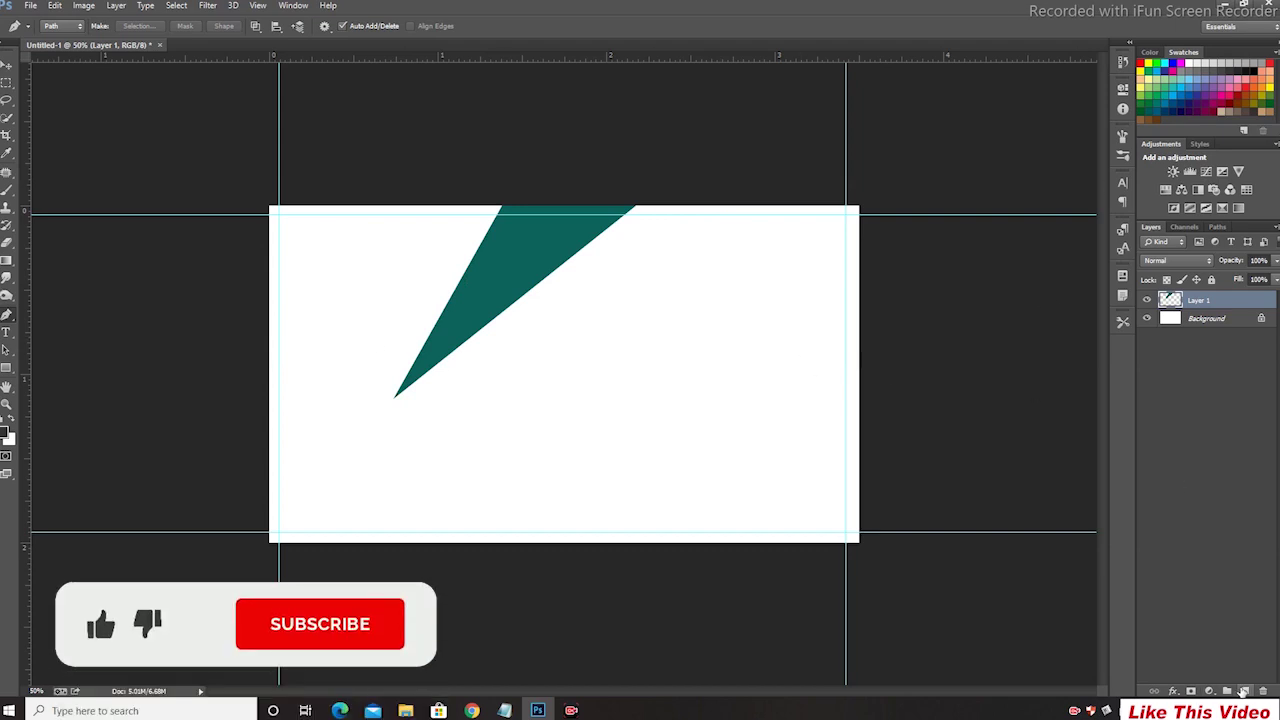
# - Add a new layer and draw a closed triangular Pen path linking the dark triangle's tip, the canvas's lower edge and the triangle's lower-right side
pyautogui.click(1245, 691)
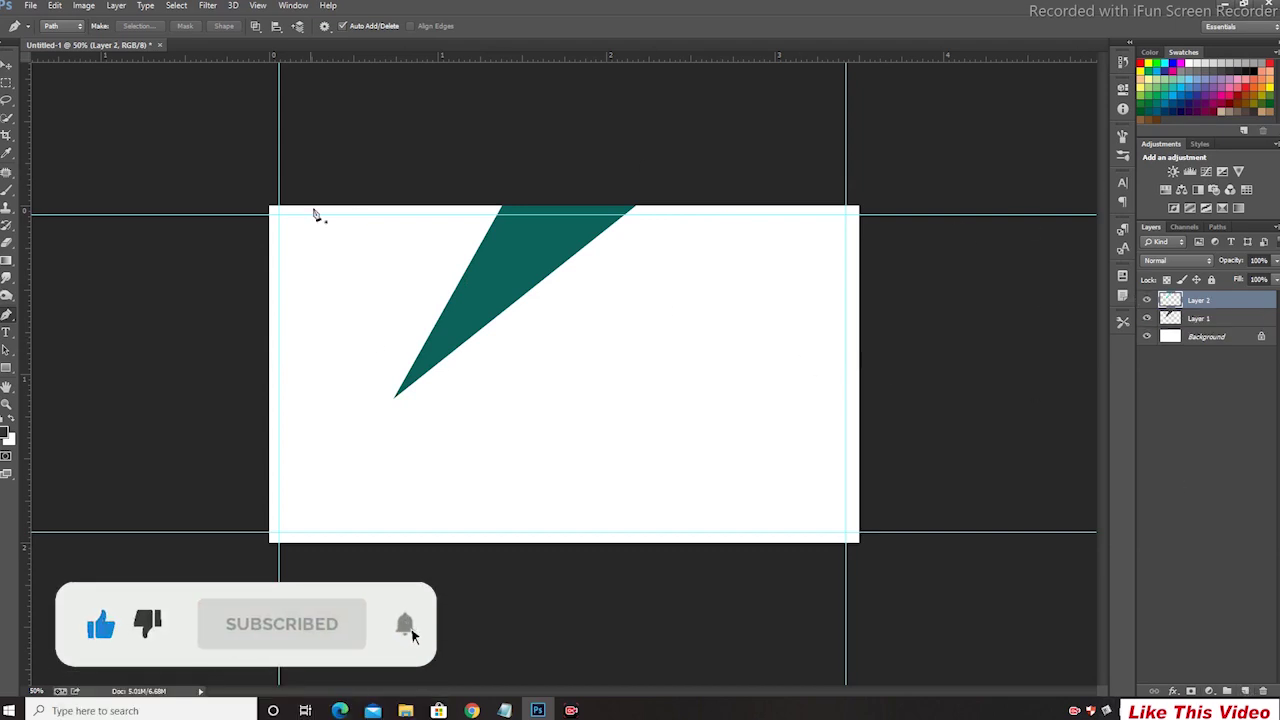
pyautogui.click(395, 398)
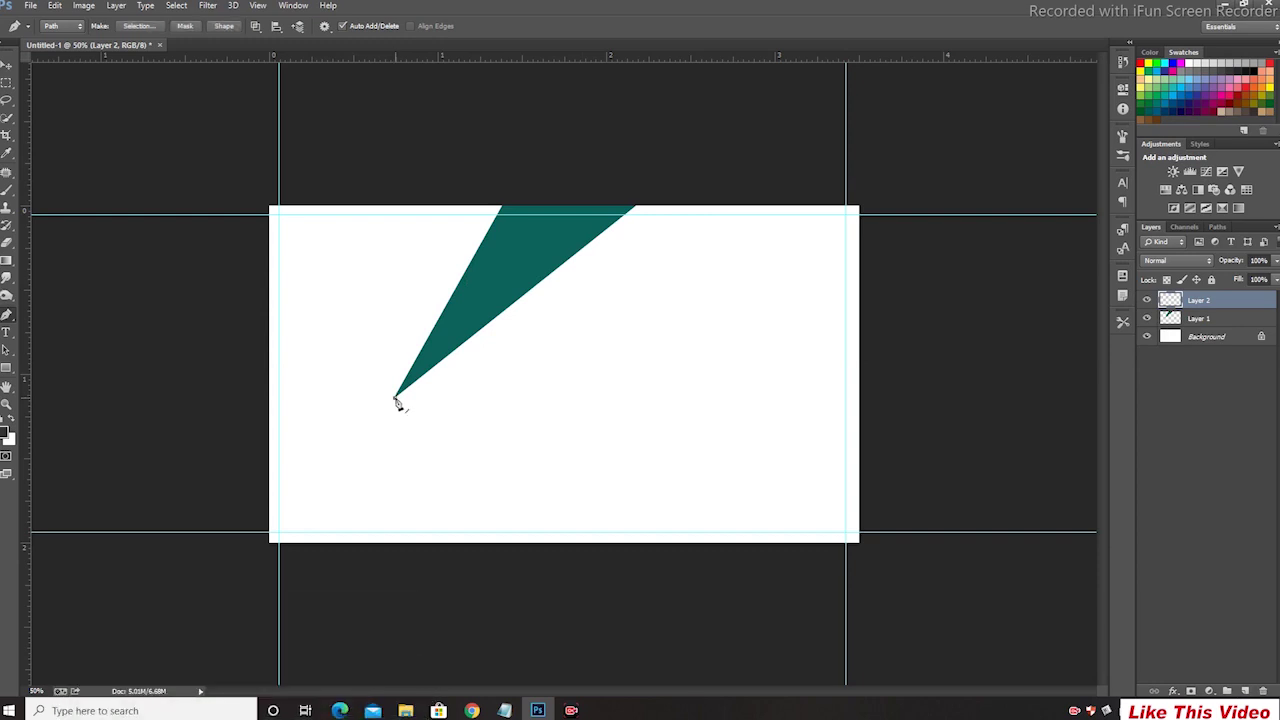
pyautogui.click(622, 543)
pyautogui.click(396, 397)
# - Fill the new triangular path with medium teal #0f7e75 in Normal mode at 100% opacity
pyautogui.rightClick(458, 402)
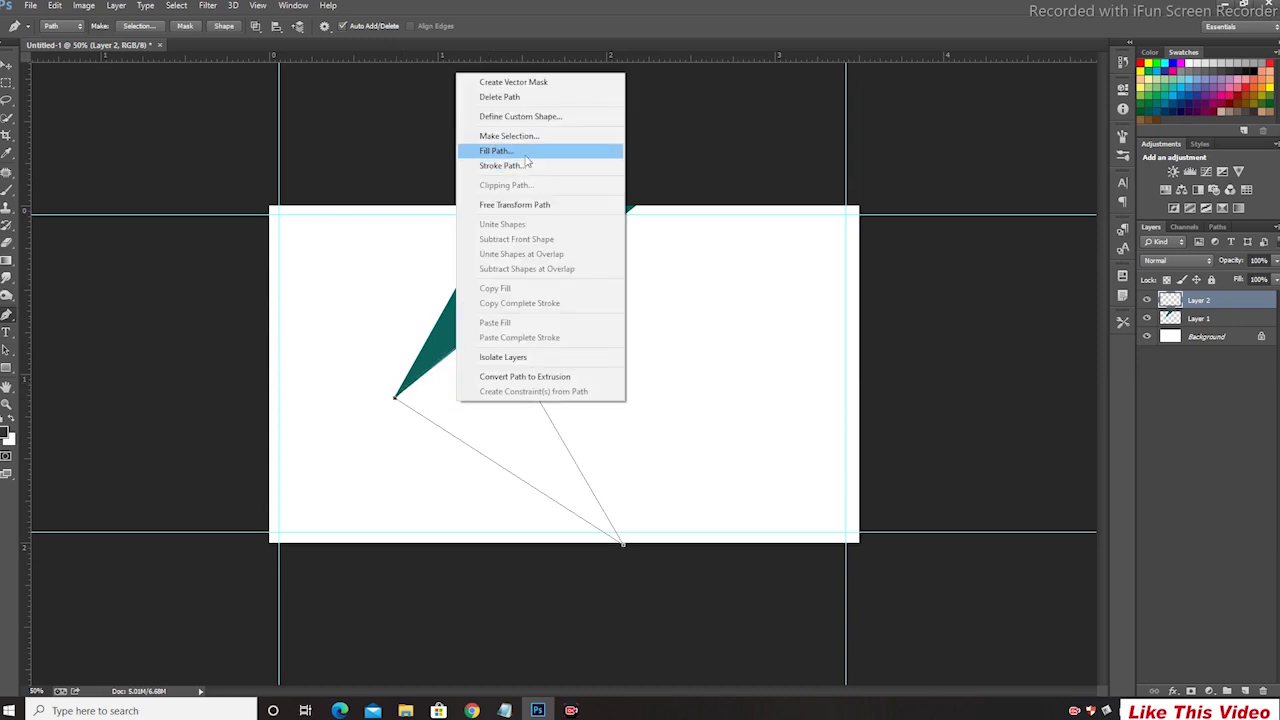
pyautogui.click(526, 152)
pyautogui.click(673, 199)
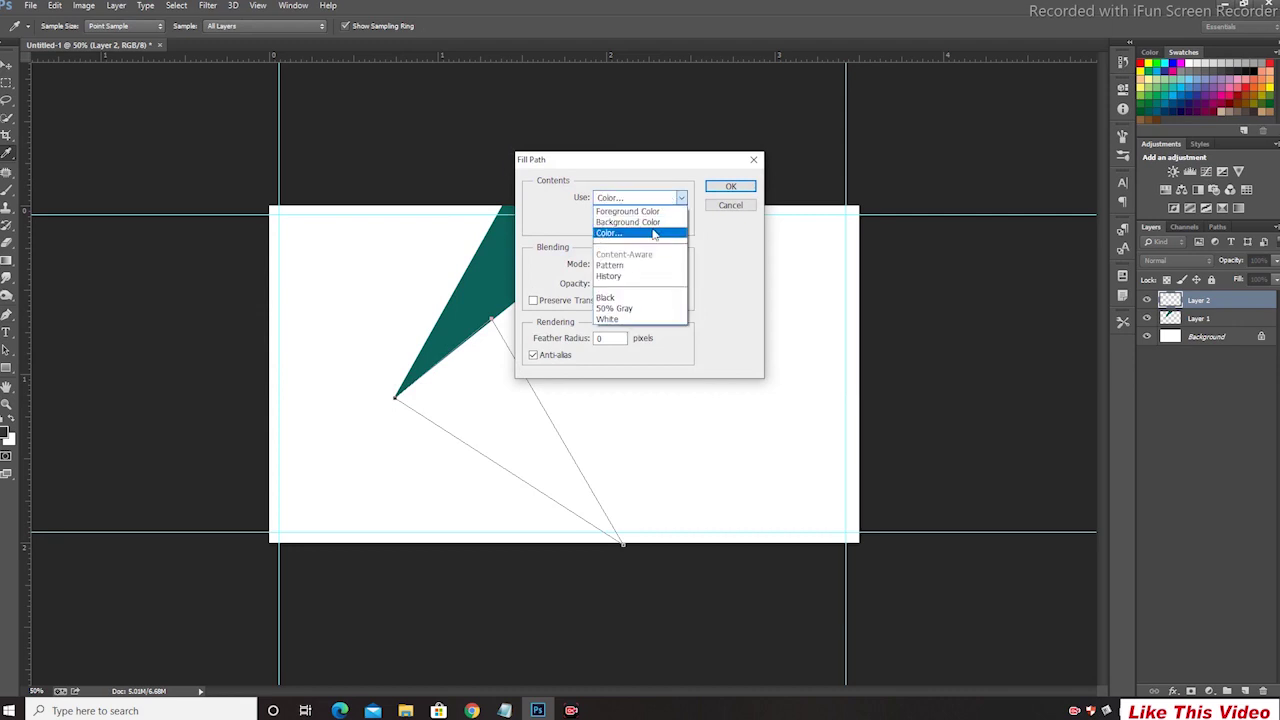
pyautogui.click(654, 233)
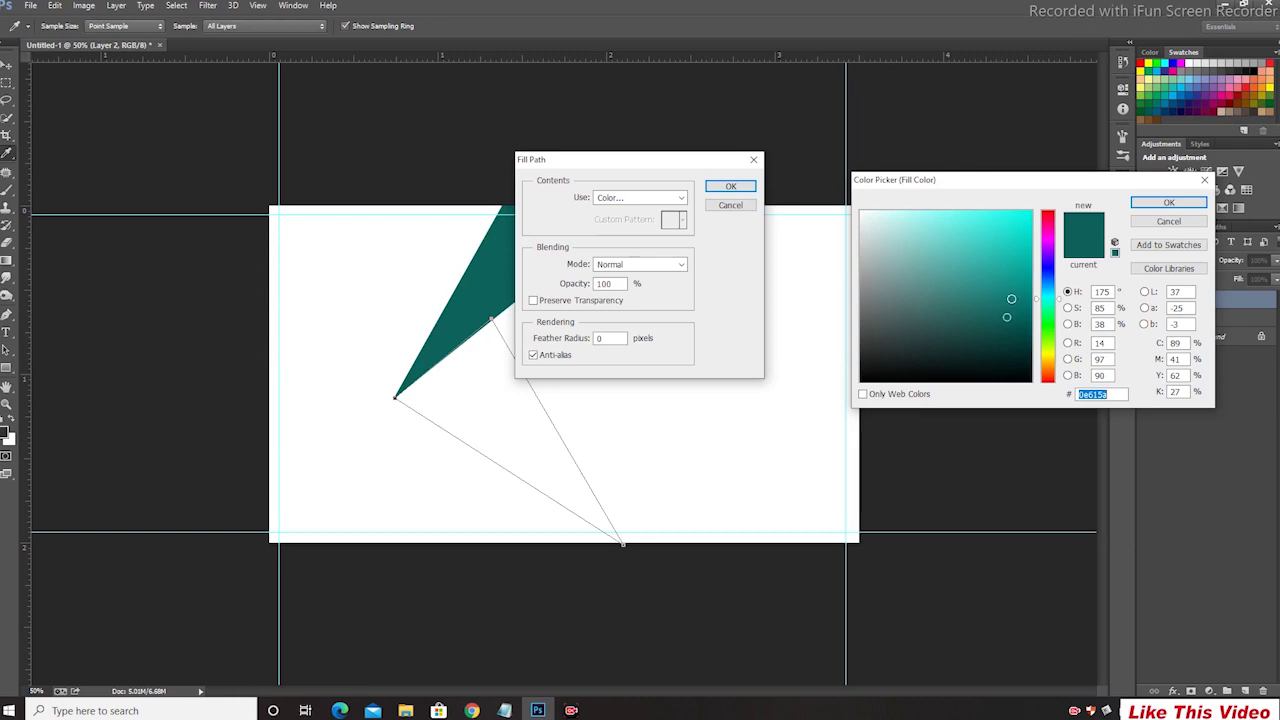
pyautogui.click(1011, 297)
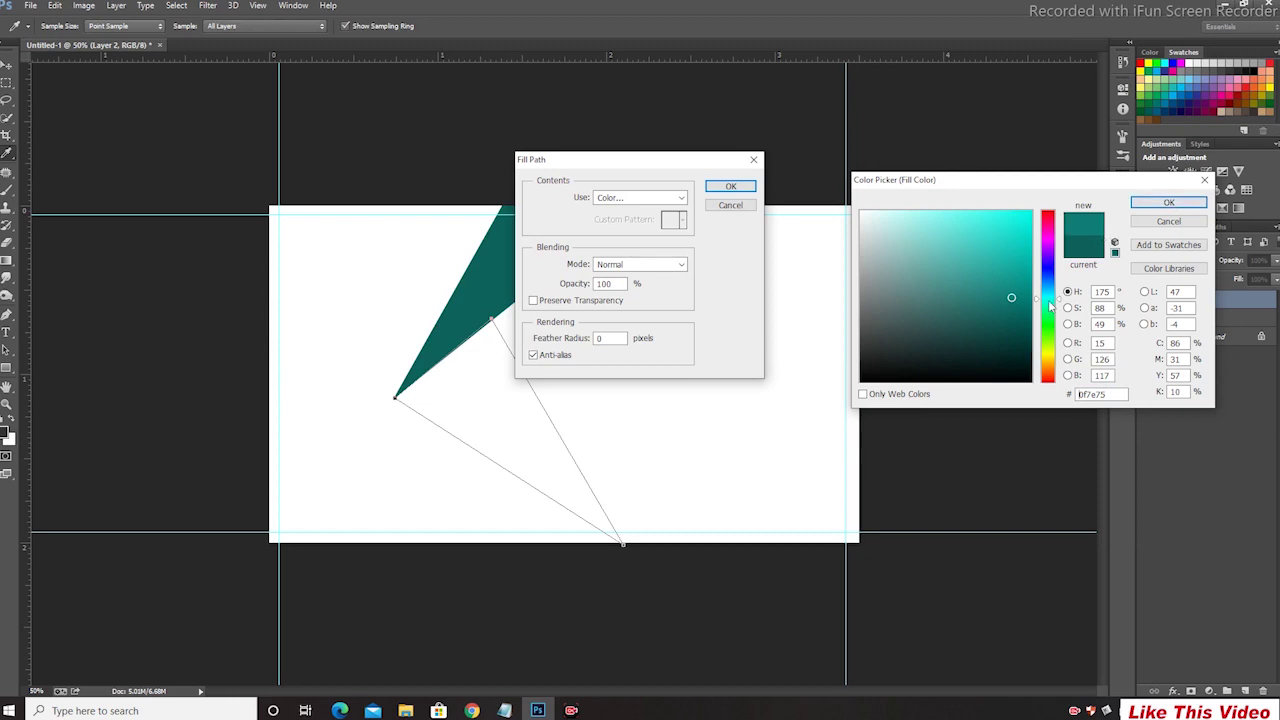
pyautogui.click(1157, 203)
pyautogui.click(740, 189)
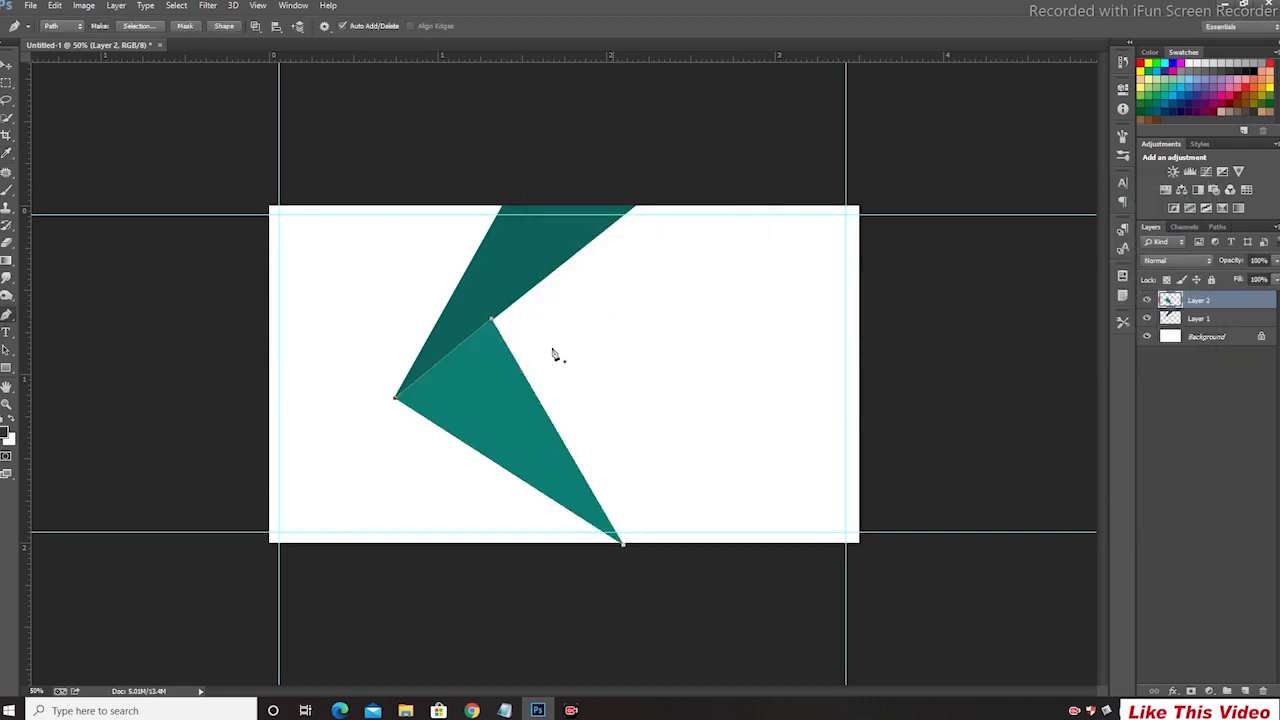
# - Convert the medium teal triangle's path into a selection and deselect it to clear the outline
pyautogui.rightClick(516, 402)
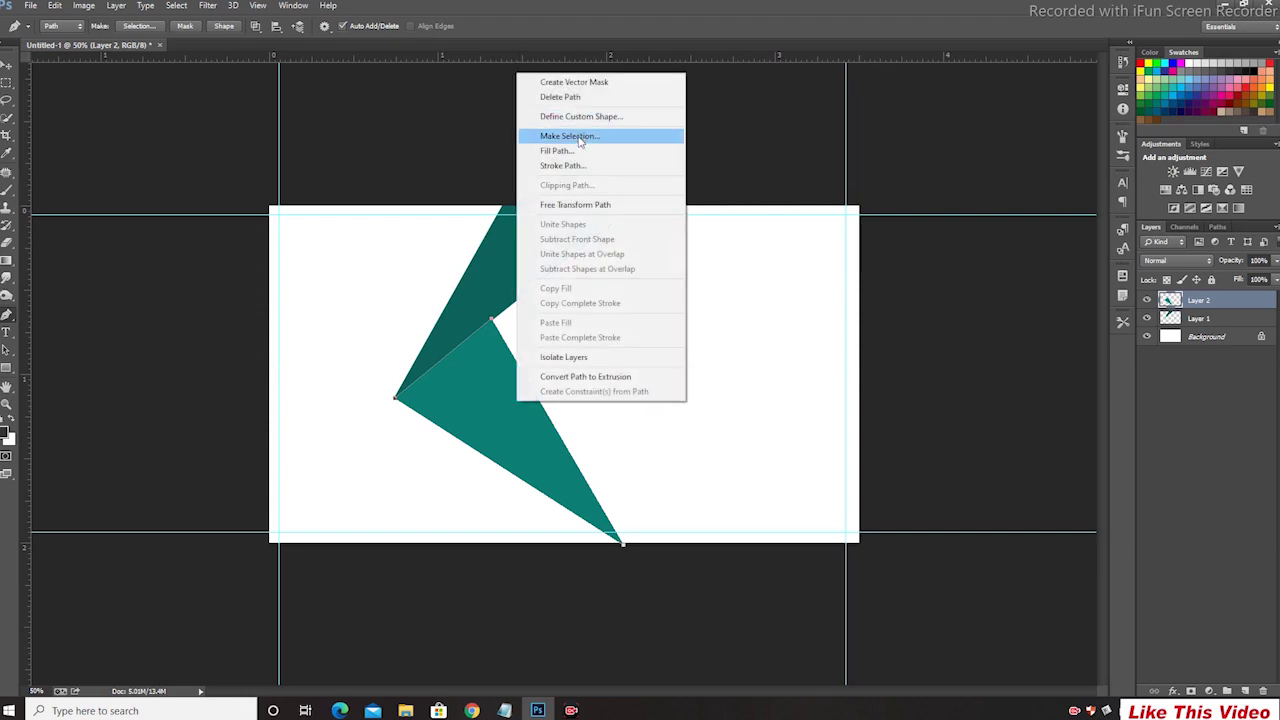
pyautogui.click(588, 135)
pyautogui.click(709, 209)
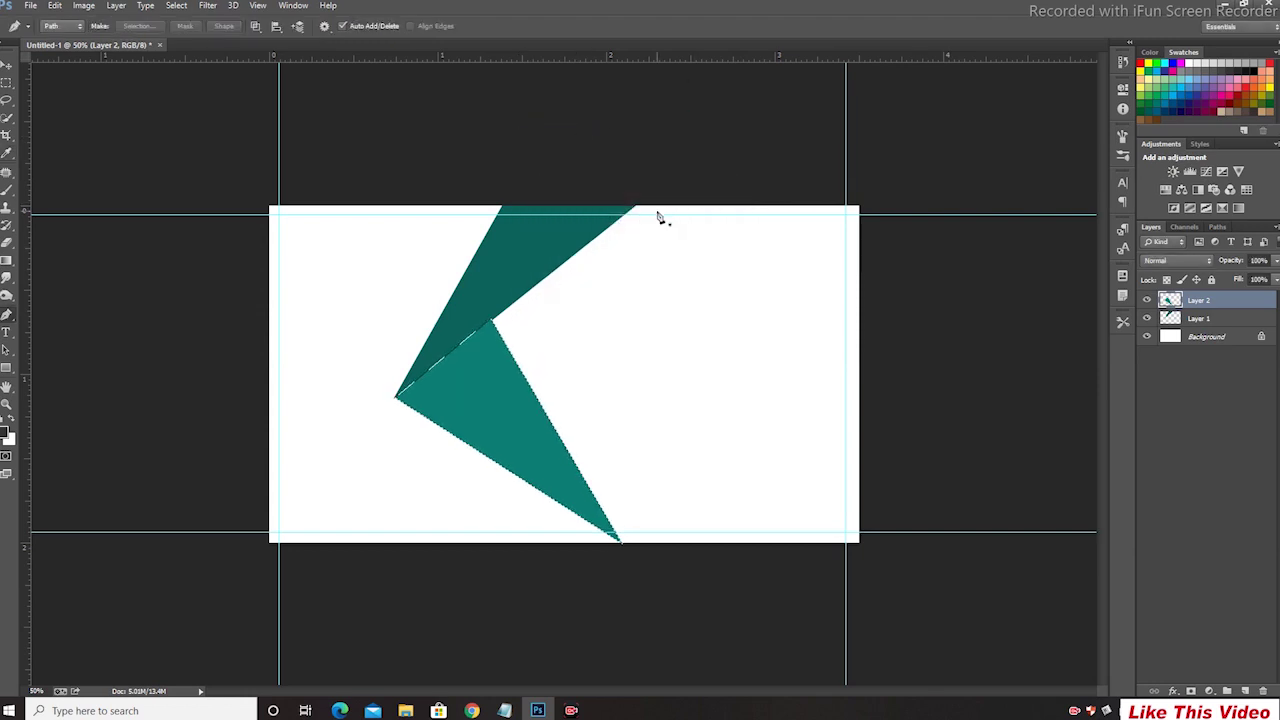
pyautogui.hotkey('ctrl', 'd')
# - Add another layer and draw a narrow triangular Pen path between the dark triangle's edge, the lower tip and the medium teal triangle's upper corner
pyautogui.click(1244, 691)
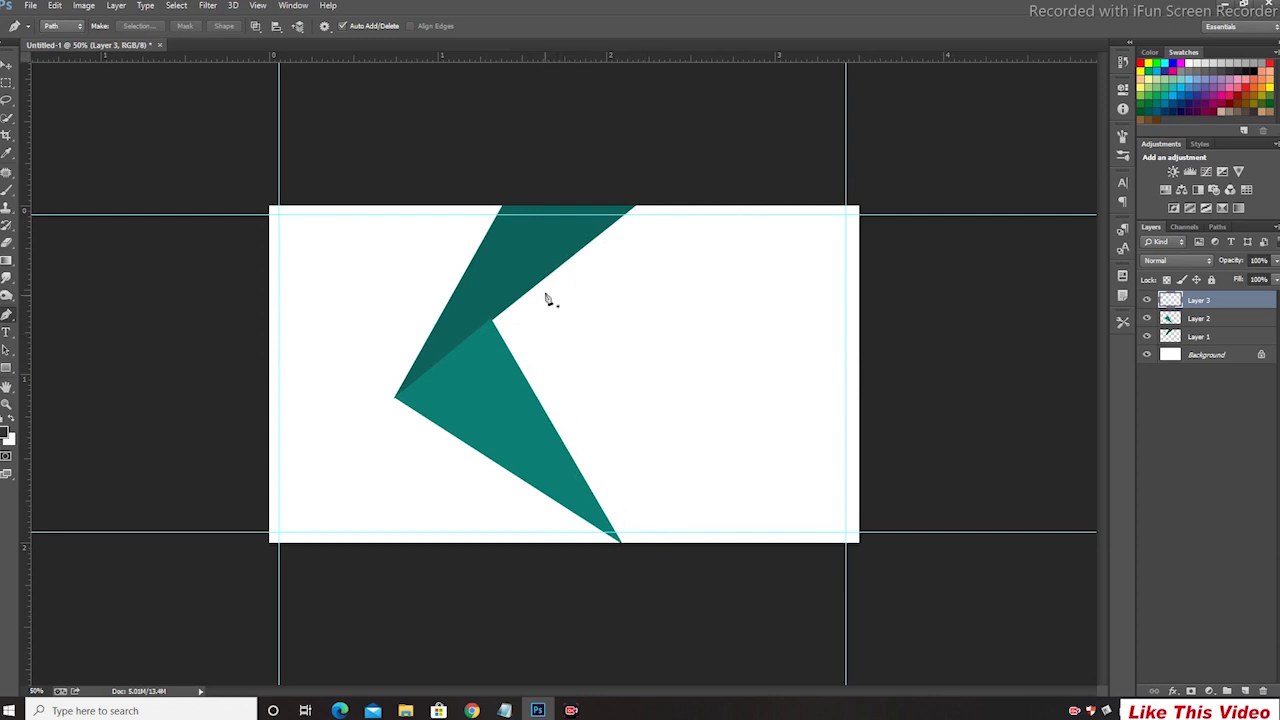
pyautogui.click(563, 266)
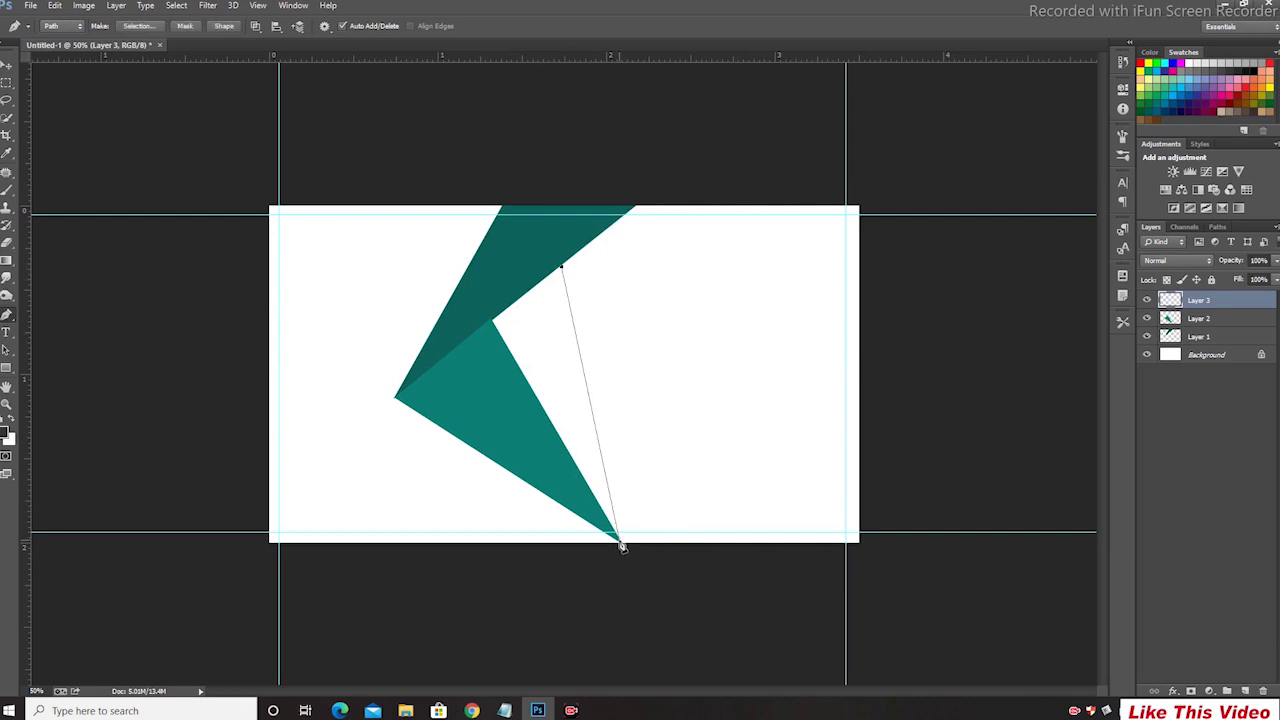
pyautogui.click(619, 540)
pyautogui.click(493, 322)
# - Fill the narrow triangular path with lighter teal #1a8d84 in Normal mode at 100% opacity
pyautogui.rightClick(554, 315)
pyautogui.click(604, 393)
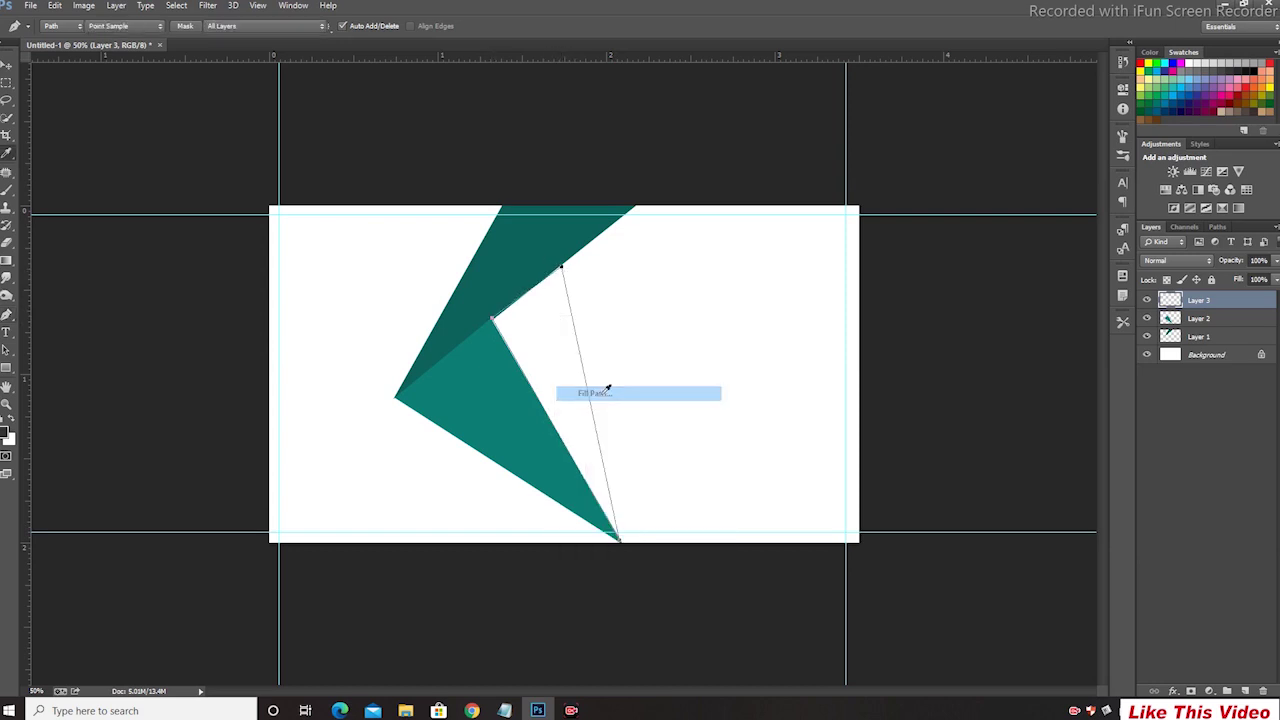
pyautogui.click(640, 197)
pyautogui.click(630, 233)
pyautogui.click(998, 290)
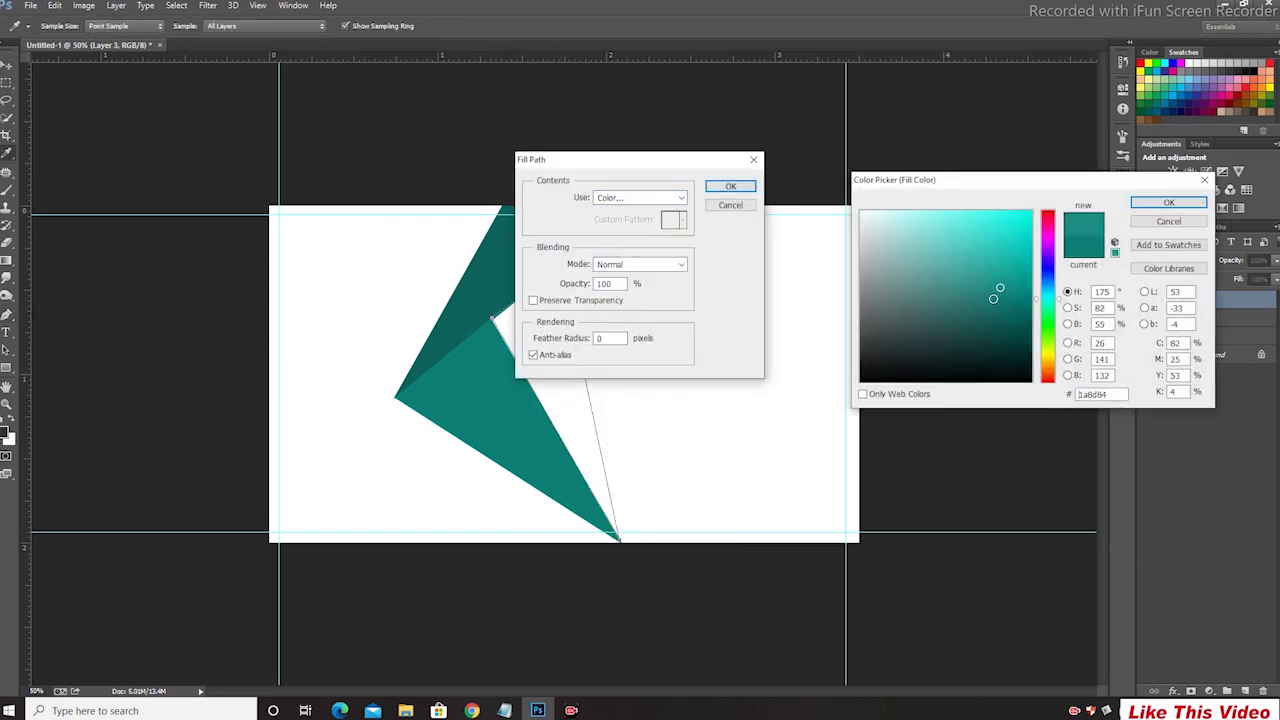
pyautogui.click(1168, 202)
pyautogui.click(730, 186)
# - Convert the lighter teal triangle's path into a selection and deselect it
pyautogui.rightClick(522, 318)
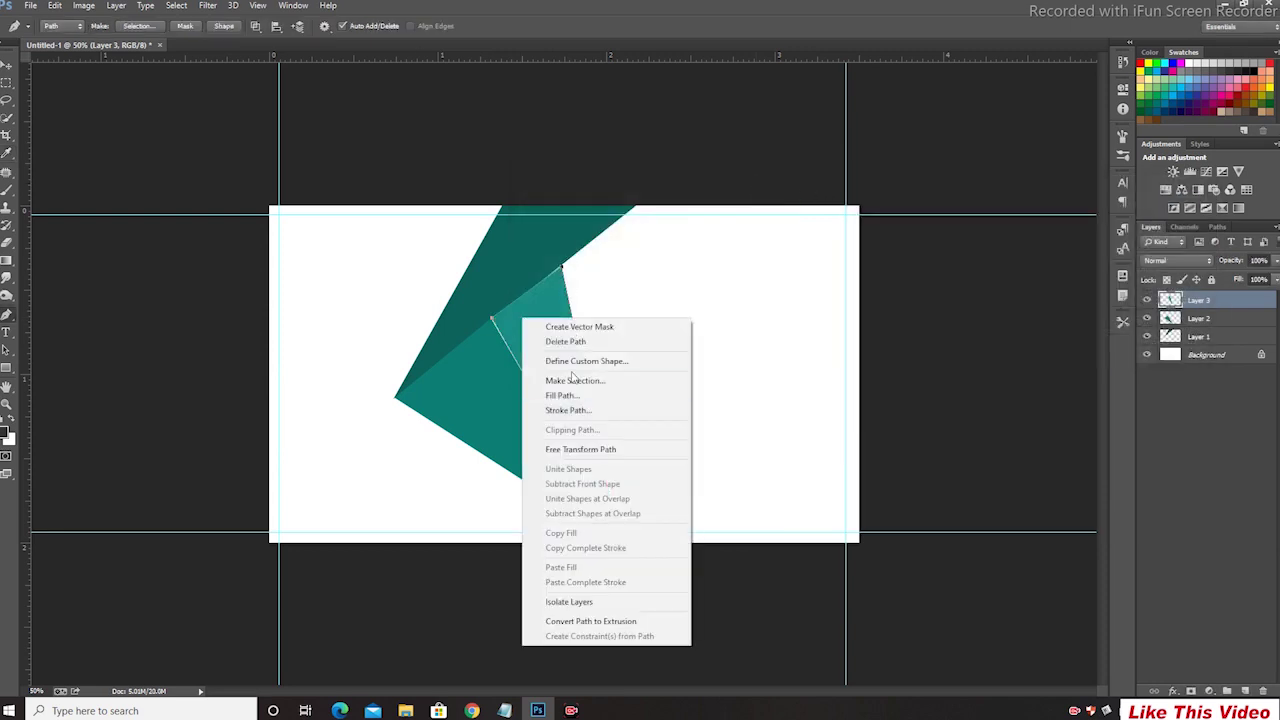
pyautogui.click(574, 379)
pyautogui.click(712, 210)
pyautogui.hotkey('ctrl', 'd')
# - Place the lighter teal triangle's layer beneath the other two triangle layers and nudge it to close the white gap between the shapes
pyautogui.moveTo(1198, 300); pyautogui.dragTo(1198, 346)
pyautogui.press('v')
pyautogui.press('Right')
pyautogui.press('Right')
pyautogui.press('Right')
pyautogui.press('Right')
pyautogui.press('Right')
pyautogui.press('Right')
pyautogui.press('Right')
pyautogui.press('Right')
pyautogui.press('Right')
pyautogui.press('Right')
pyautogui.press('Right')
pyautogui.press('Right')
pyautogui.press('Right')
pyautogui.press('Right')
pyautogui.press('Right')
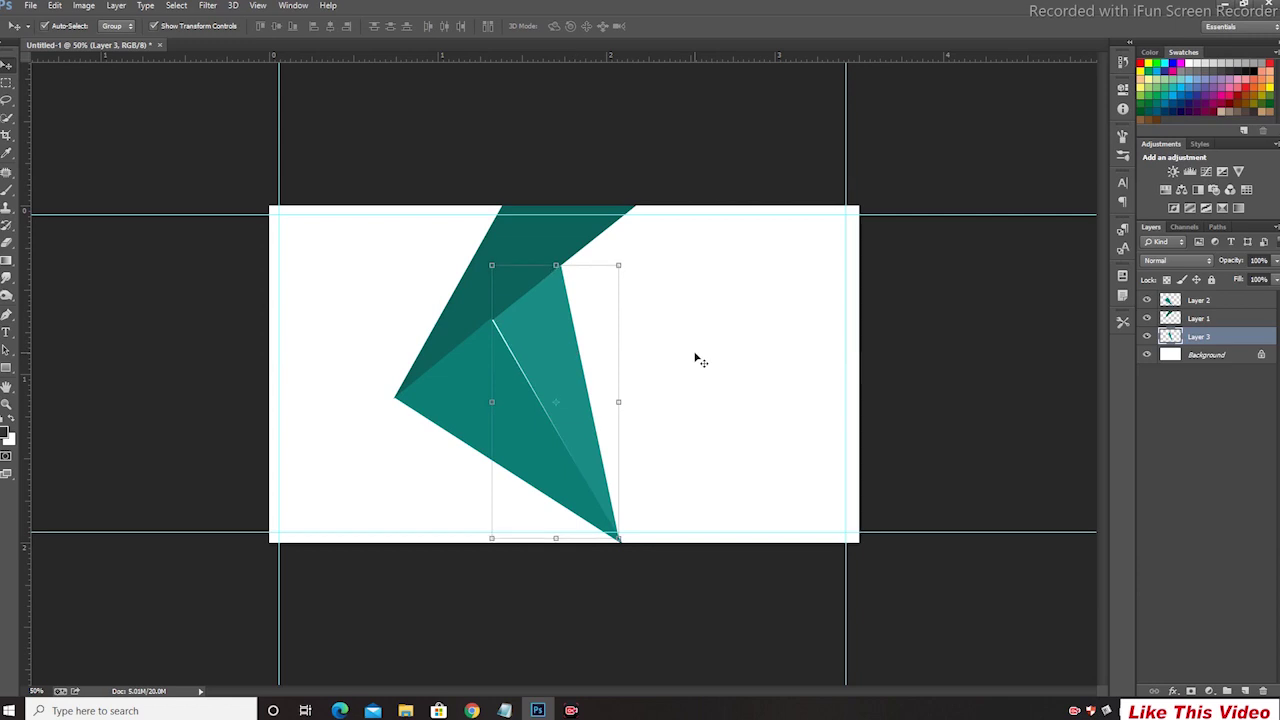
pyautogui.press('Up')
pyautogui.press('Up')
pyautogui.press('Up')
pyautogui.press('Up')
pyautogui.press('Up')
pyautogui.press('Up')
pyautogui.press('Up')
pyautogui.press('Up')
pyautogui.press('Up')
pyautogui.press('Up')
pyautogui.press('Up')
pyautogui.press('Up')
pyautogui.press('Up')
pyautogui.press('Up')
pyautogui.press('Up')
pyautogui.press('Up')
pyautogui.press('Up')
pyautogui.press('Left')
pyautogui.press('Left')
pyautogui.press('Left')
pyautogui.press('Left')
pyautogui.press('Left')
pyautogui.press('Left')
pyautogui.press('Left')
pyautogui.press('Left')
pyautogui.press('Left')
pyautogui.press('Left')
pyautogui.press('Left')
pyautogui.press('Left')
pyautogui.press('Left')
pyautogui.press('Left')
pyautogui.press('Left')
pyautogui.press('Left')
pyautogui.press('Left')
pyautogui.press('Left')
pyautogui.press('Left')
pyautogui.press('Left')
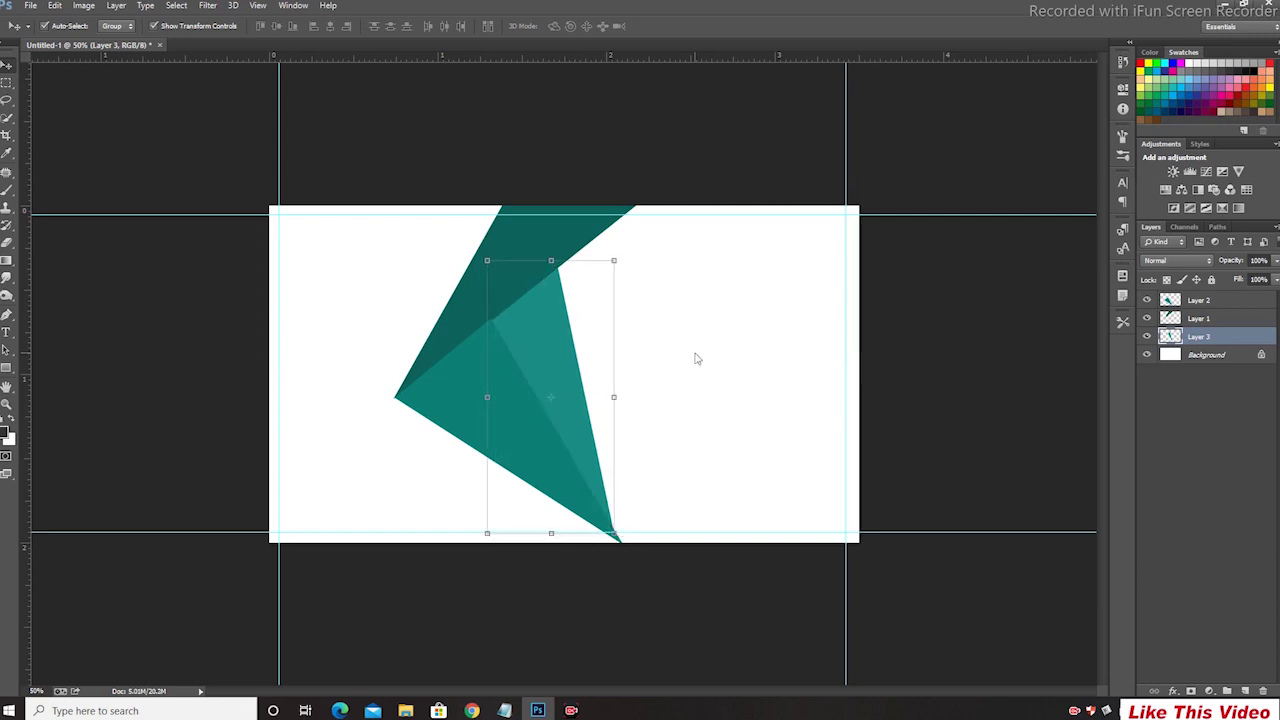
pyautogui.click(697, 358)
# - Add a new layer just above the background and draw a closed Pen path around the area right of the teal shapes, extending past the canvas edges
pyautogui.click(1243, 691)
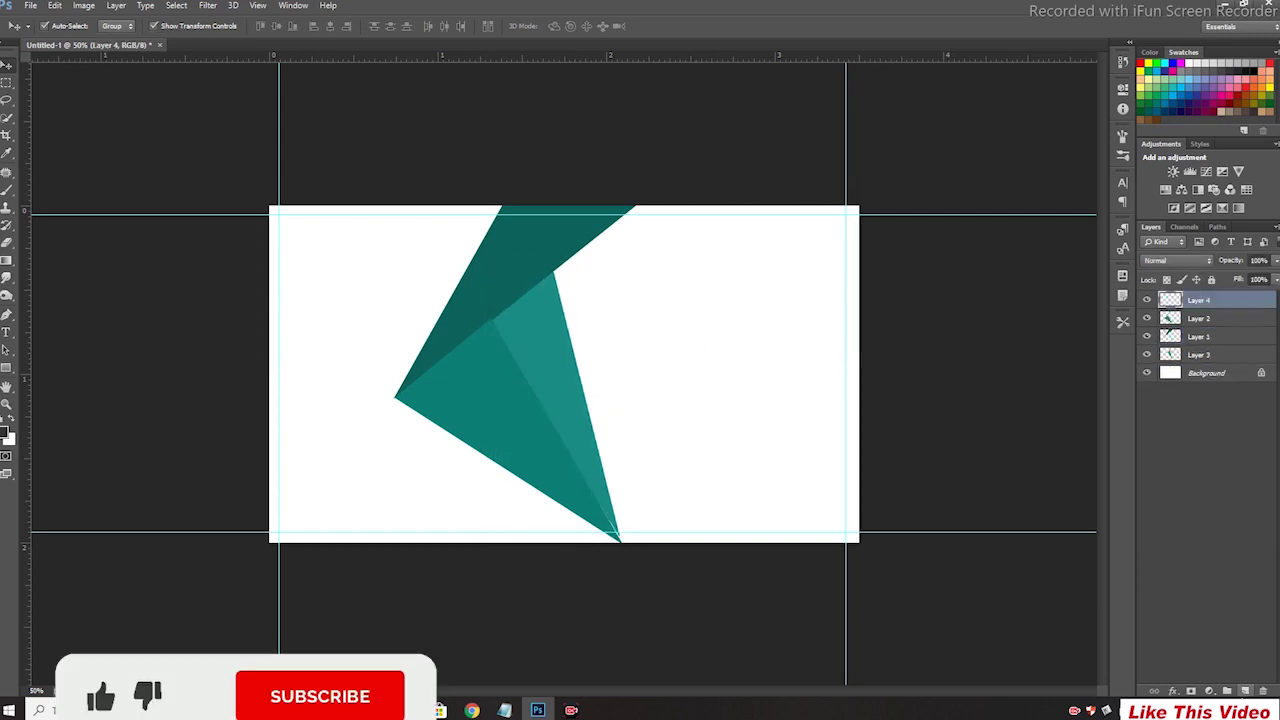
pyautogui.moveTo(1203, 301); pyautogui.dragTo(1206, 357)
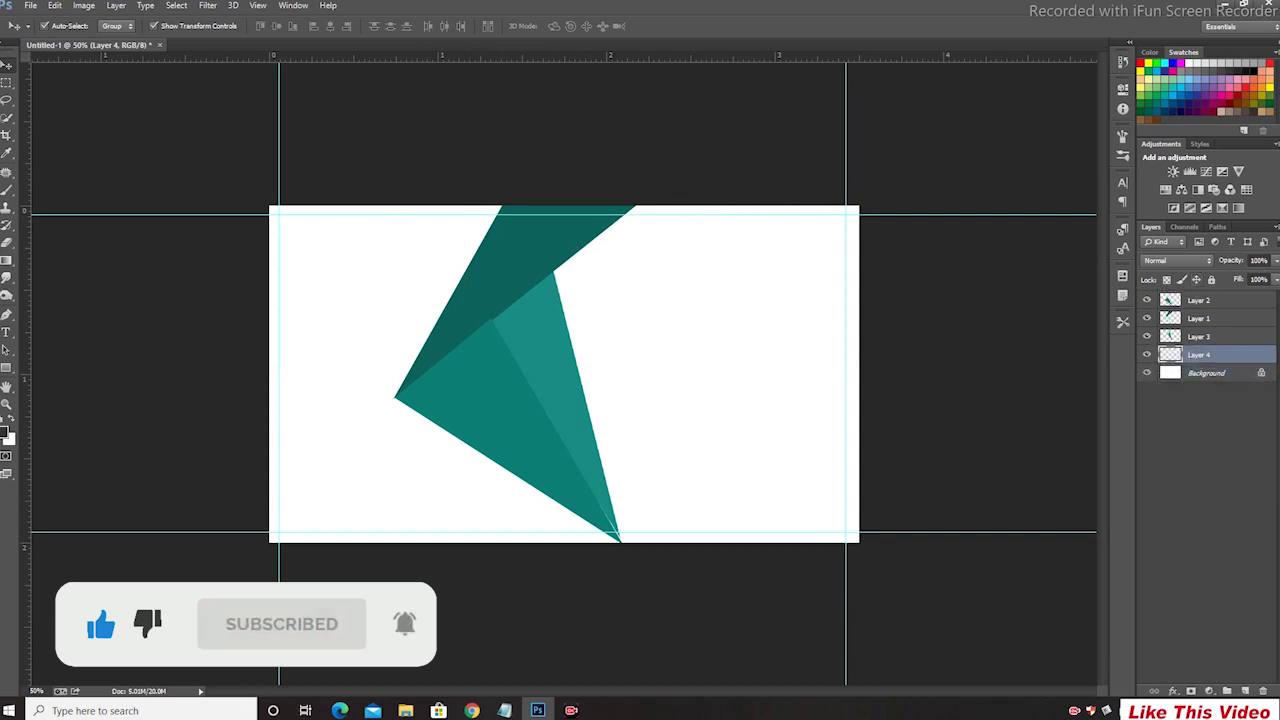
pyautogui.click(7, 318)
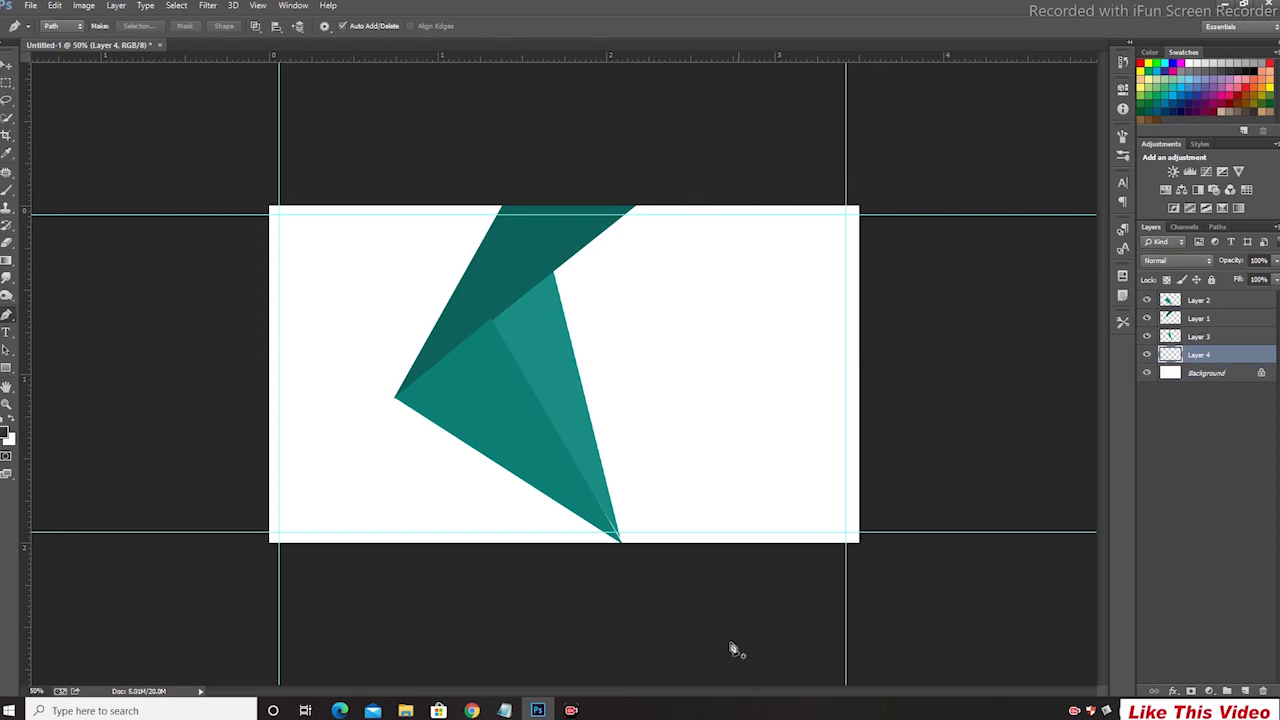
pyautogui.click(618, 540)
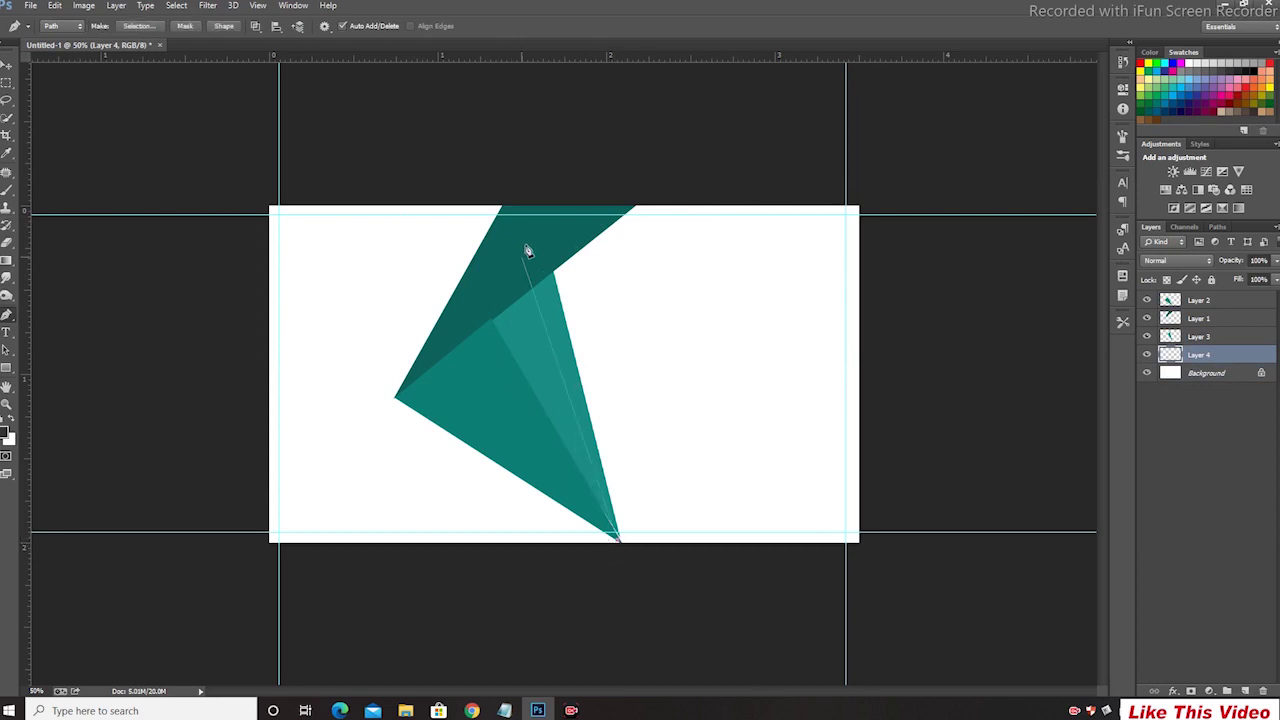
pyautogui.click(519, 208)
pyautogui.click(895, 195)
pyautogui.click(882, 574)
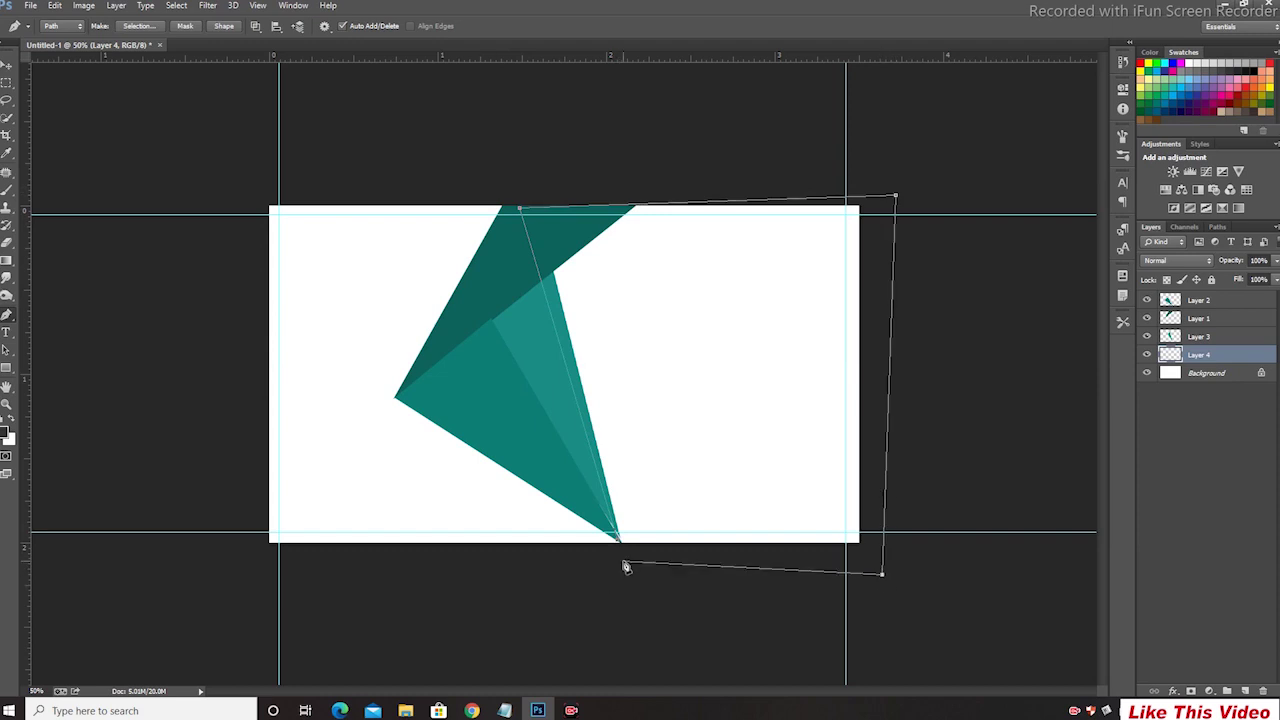
pyautogui.click(623, 561)
pyautogui.click(619, 541)
# - Fill the large path on the right with dark grey #333434 in Normal mode at 100% opacity
pyautogui.rightClick(670, 521)
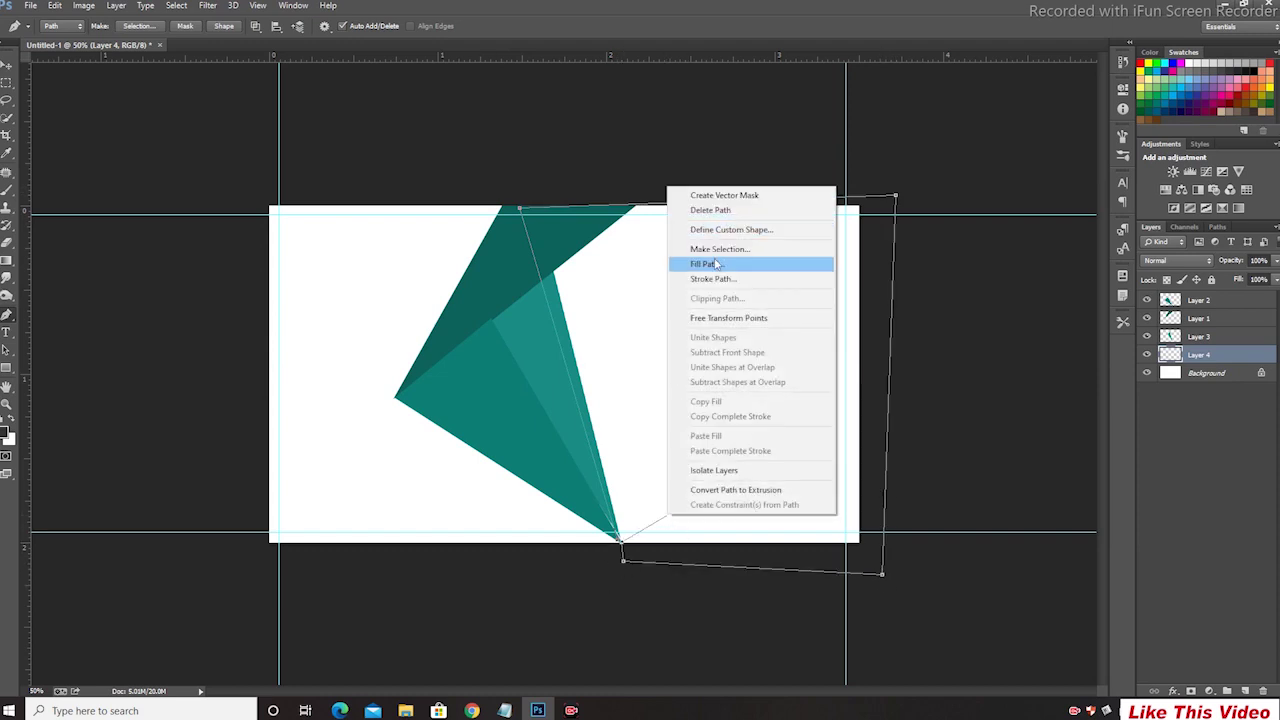
pyautogui.click(716, 264)
pyautogui.click(864, 347)
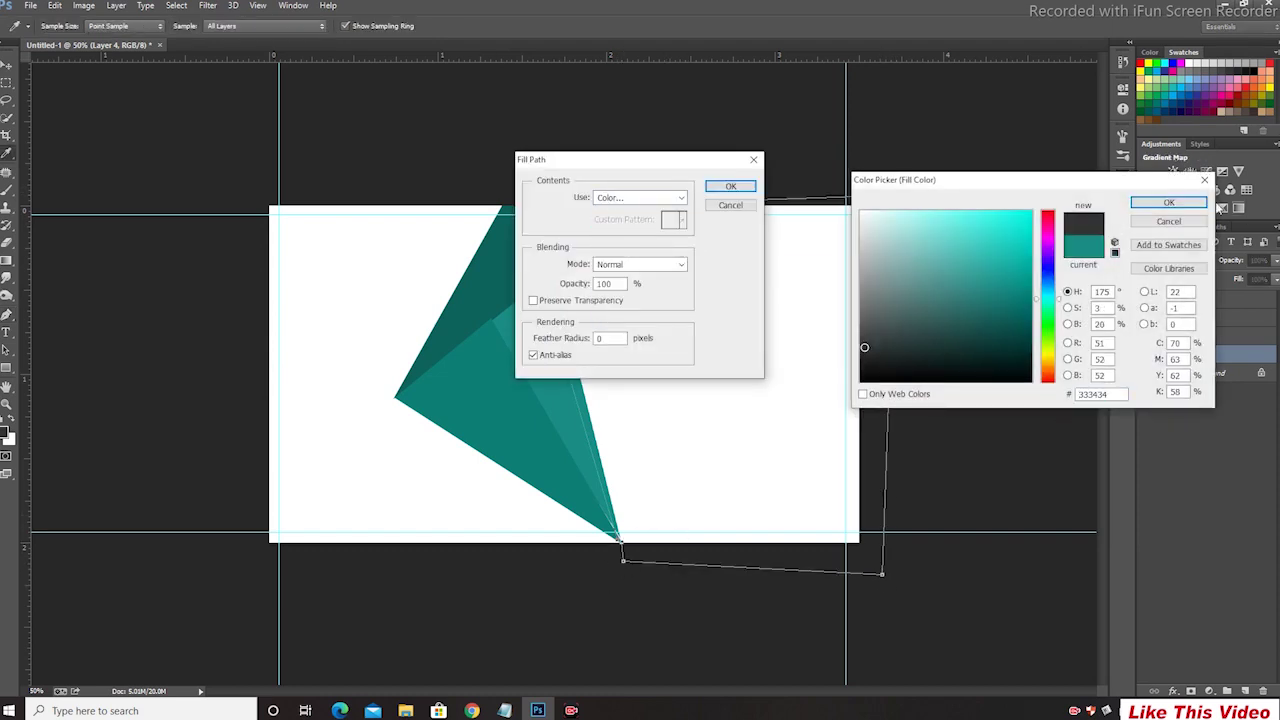
pyautogui.click(1157, 200)
pyautogui.click(730, 186)
# - Turn the dark grey area's path into a new selection with 0 pixels feather and deselect it
pyautogui.rightClick(670, 152)
pyautogui.click(728, 214)
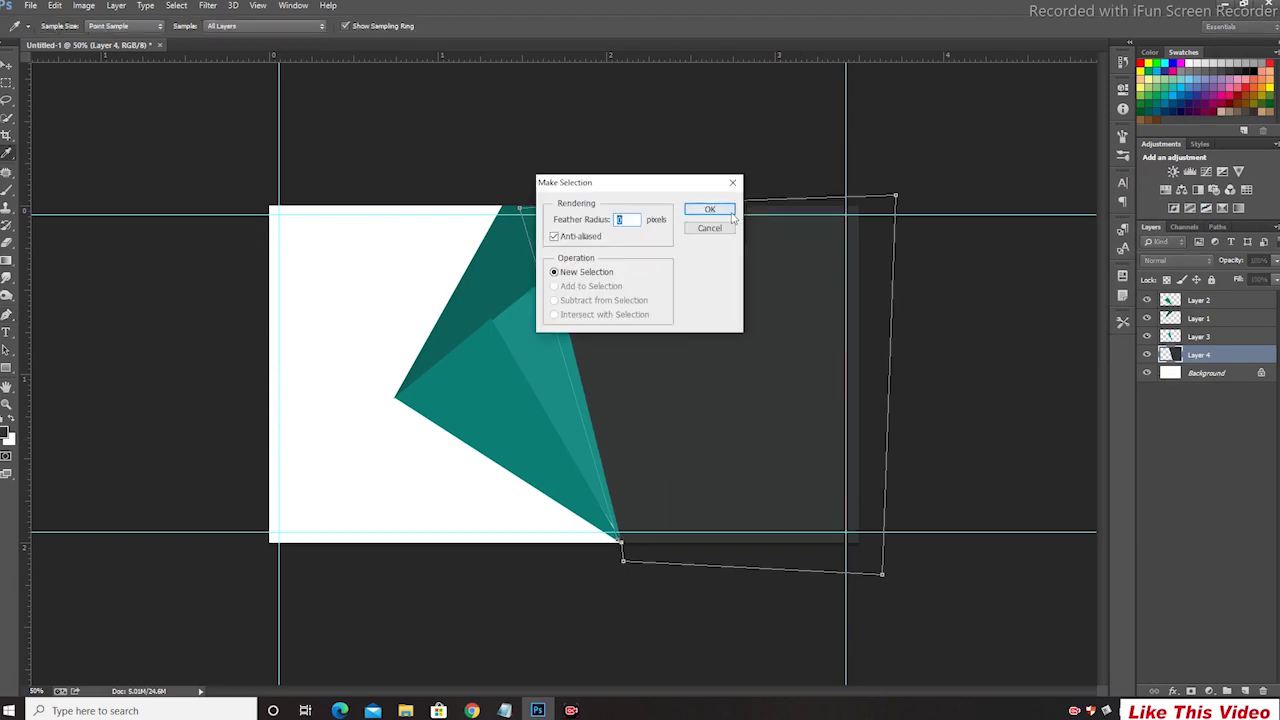
pyautogui.click(720, 208)
pyautogui.hotkey('ctrl', 'd')
# - Open the qr_code_PNG33 image from the Downloads folder and bring the QR code into the business card document
pyautogui.click(31, 5)
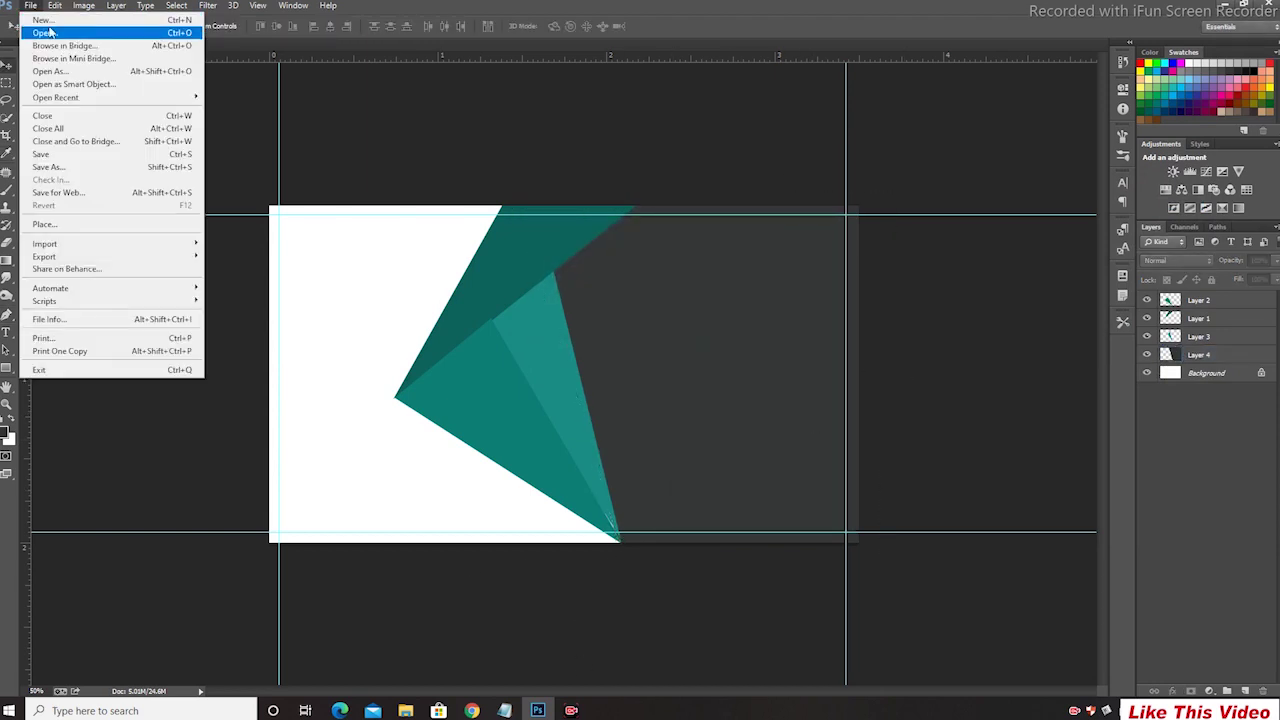
pyautogui.click(50, 25)
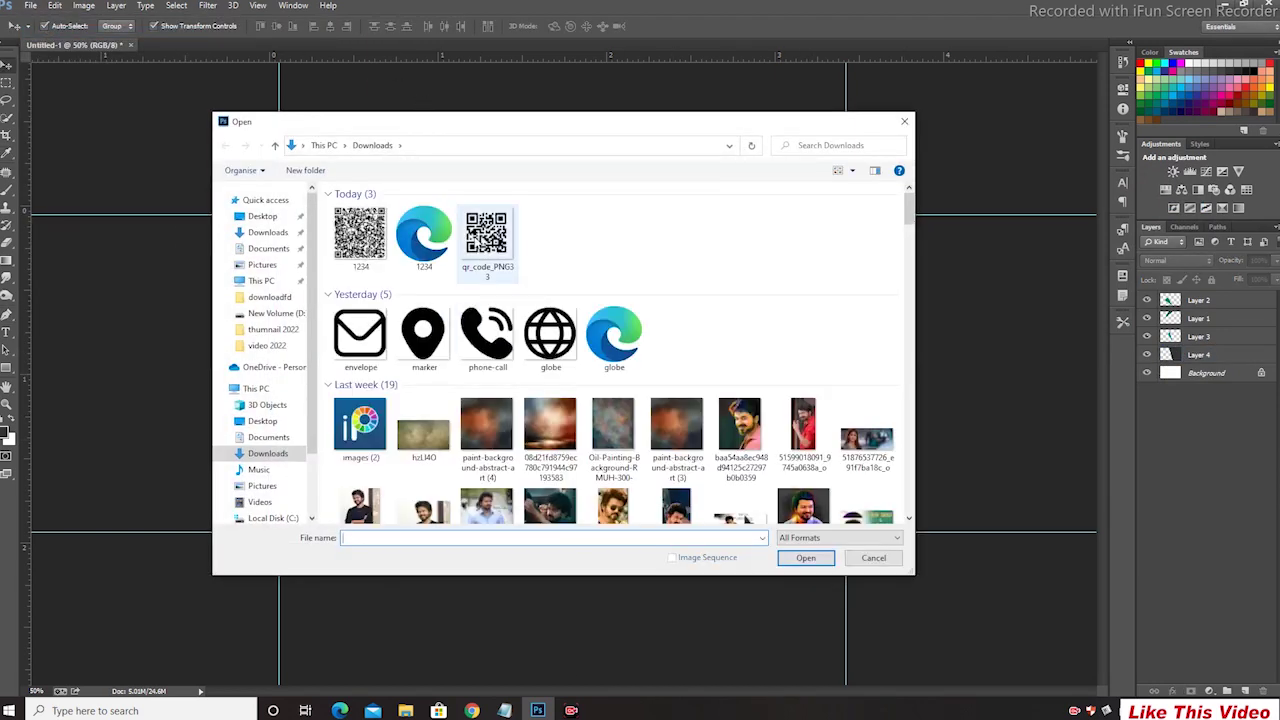
pyautogui.click(487, 237)
pyautogui.click(805, 557)
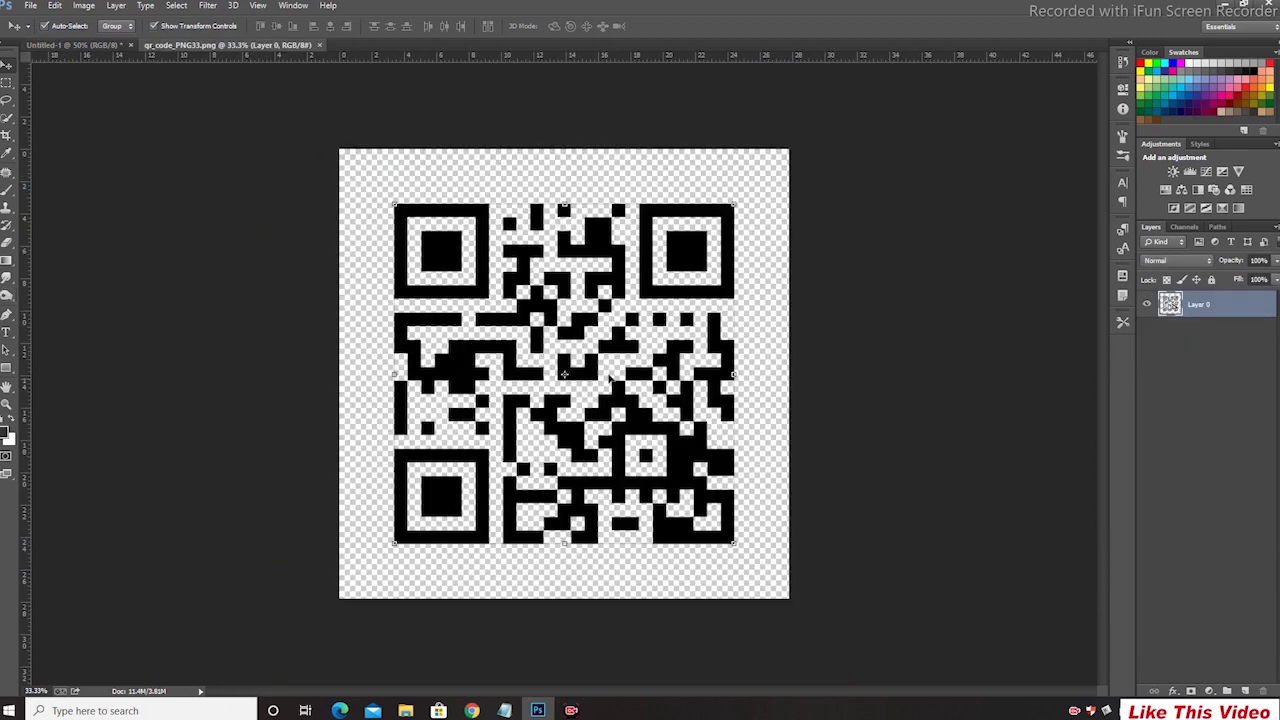
pyautogui.moveTo(617, 285); pyautogui.dragTo(365, 465)
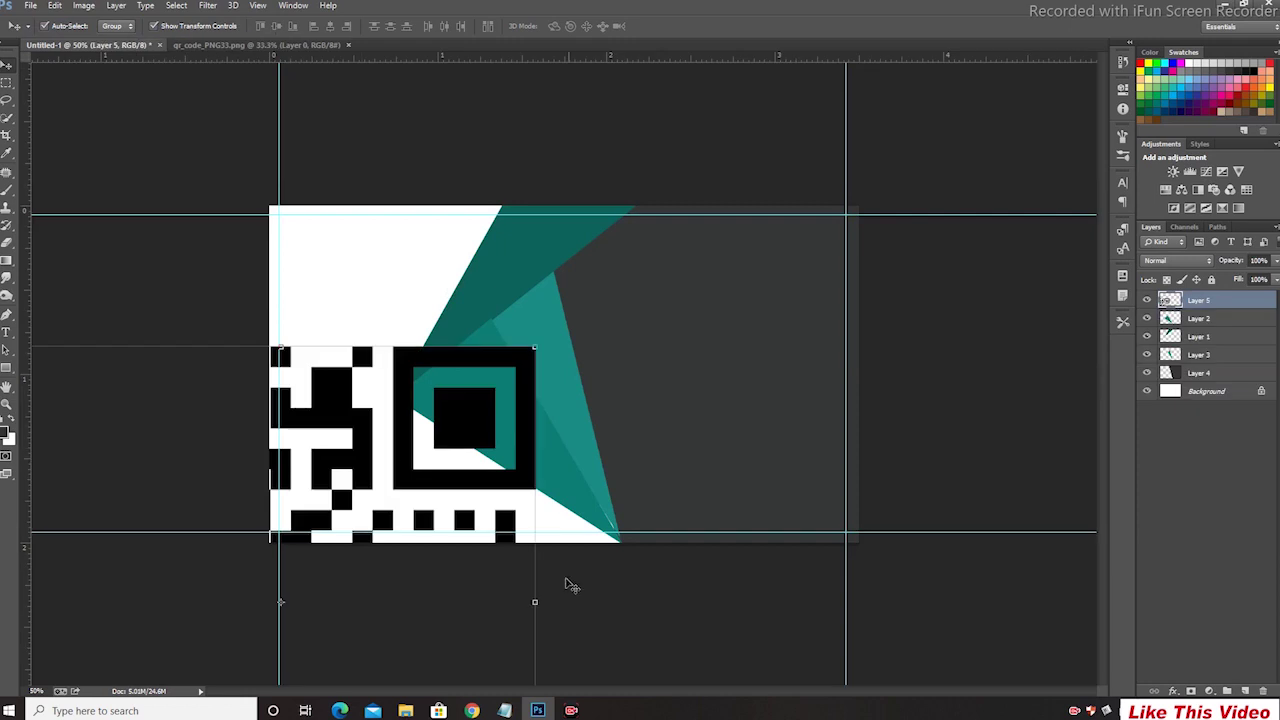
# - Scale the QR code to about 17.88% and place it in the card's lower-left white area, below the tip of the teal shapes
pyautogui.moveTo(512, 485); pyautogui.dragTo(626, 344)
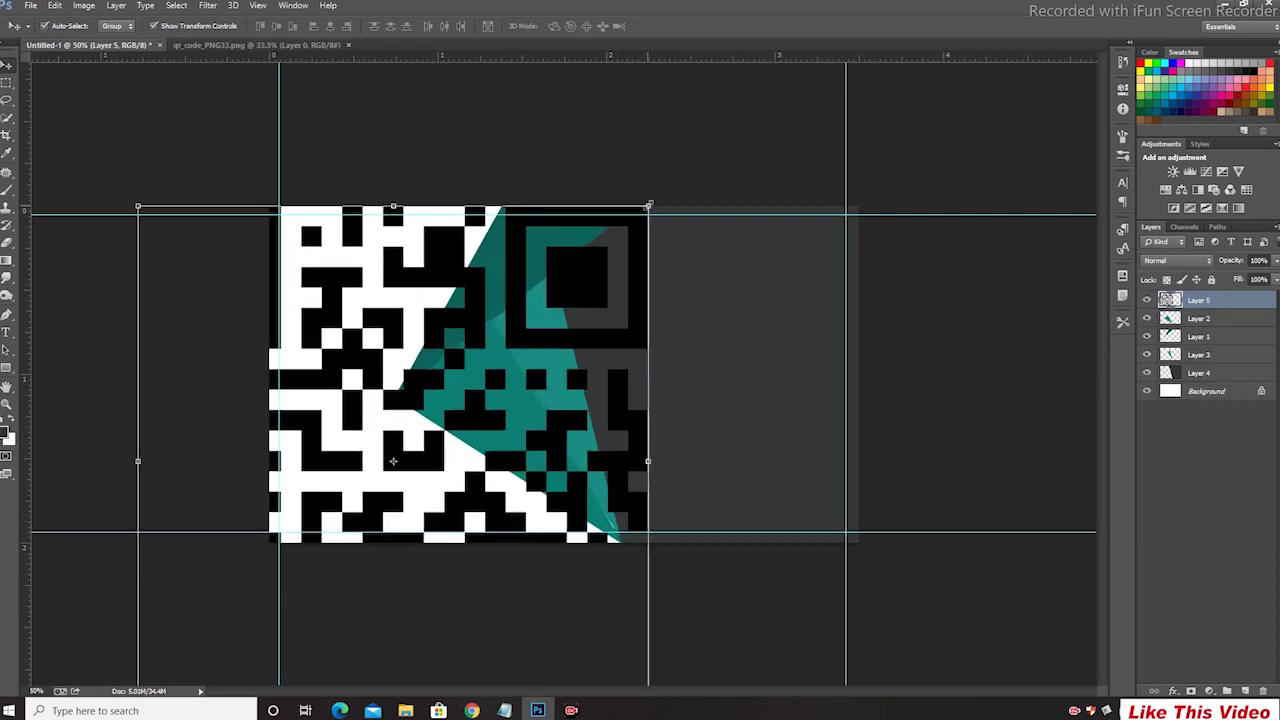
pyautogui.moveTo(646, 205); pyautogui.dragTo(407, 447)
pyautogui.moveTo(375, 490); pyautogui.dragTo(669, 343)
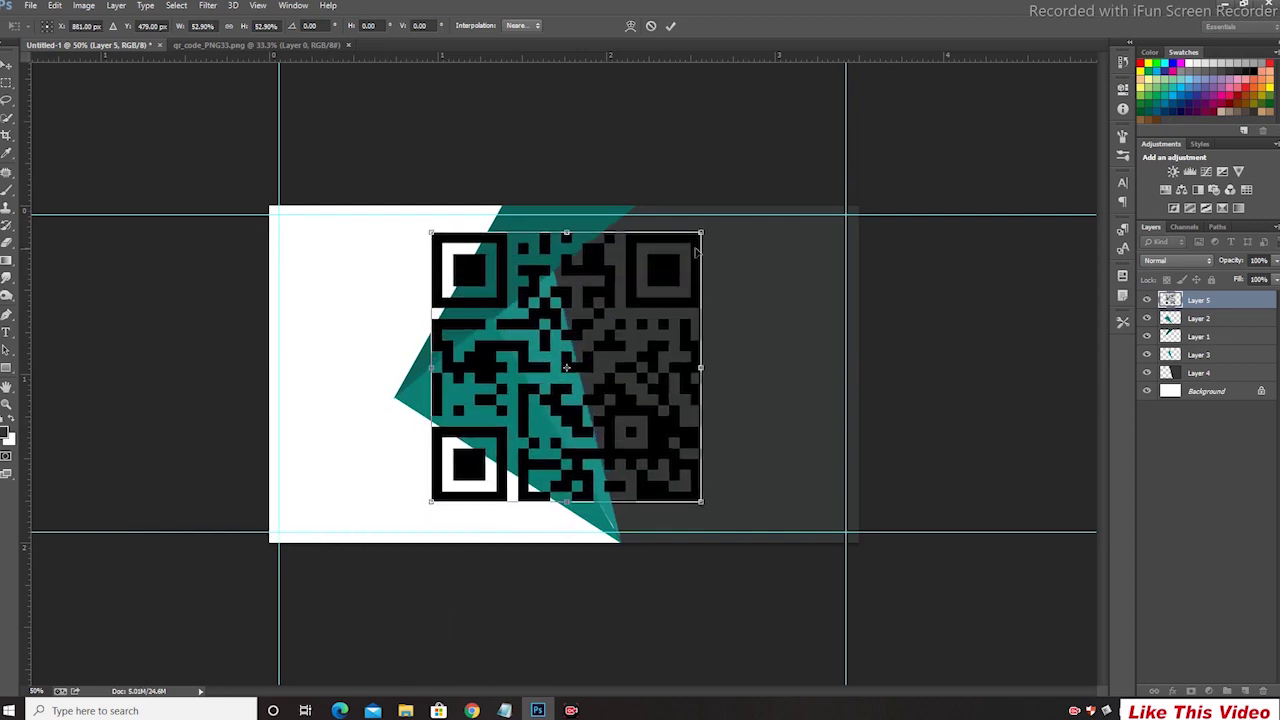
pyautogui.moveTo(704, 234); pyautogui.dragTo(417, 443)
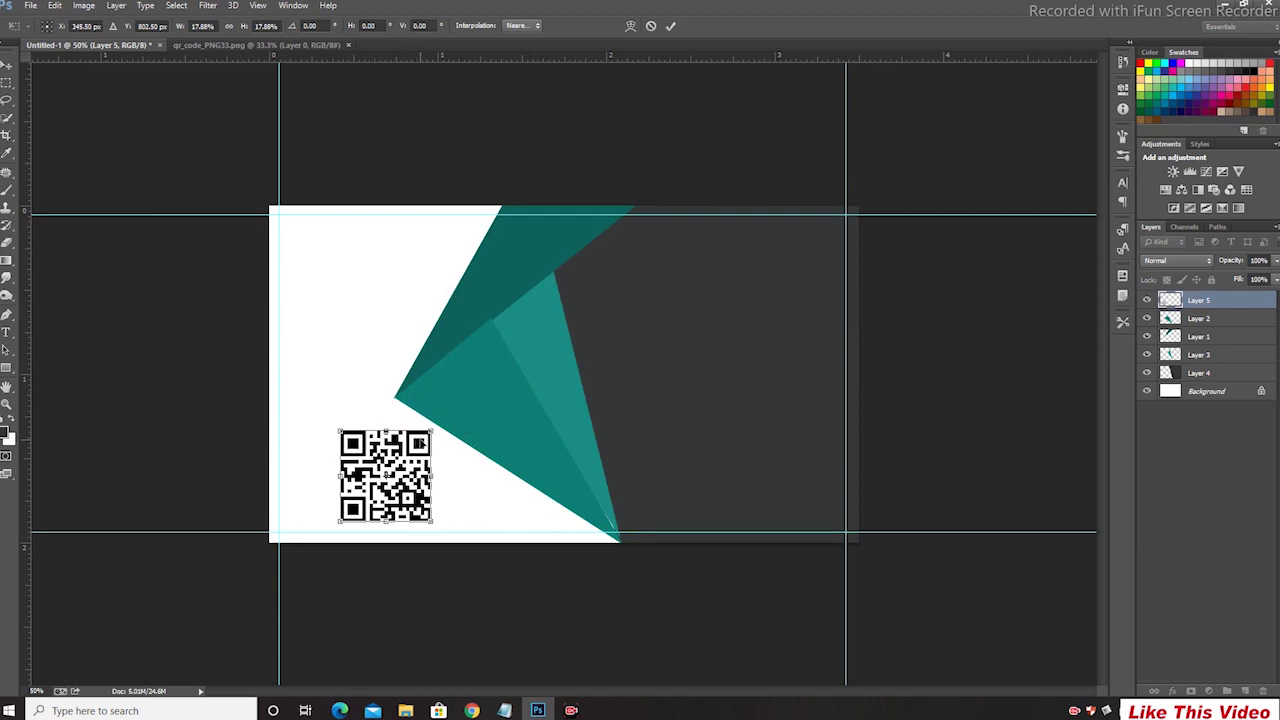
pyautogui.press('Return')
pyautogui.click(823, 177)
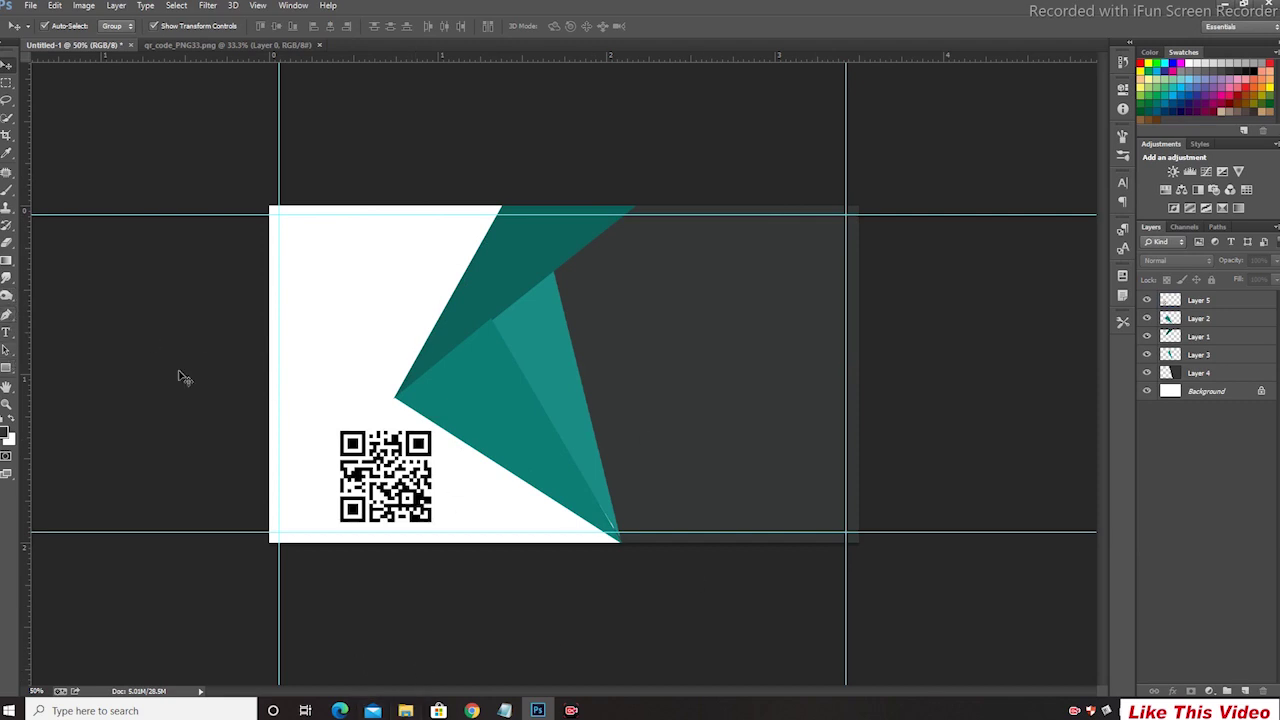
# - Copy the person's name and the "Graphics designer" title from the lower block of the Notepad notes
pyautogui.click(8, 332)
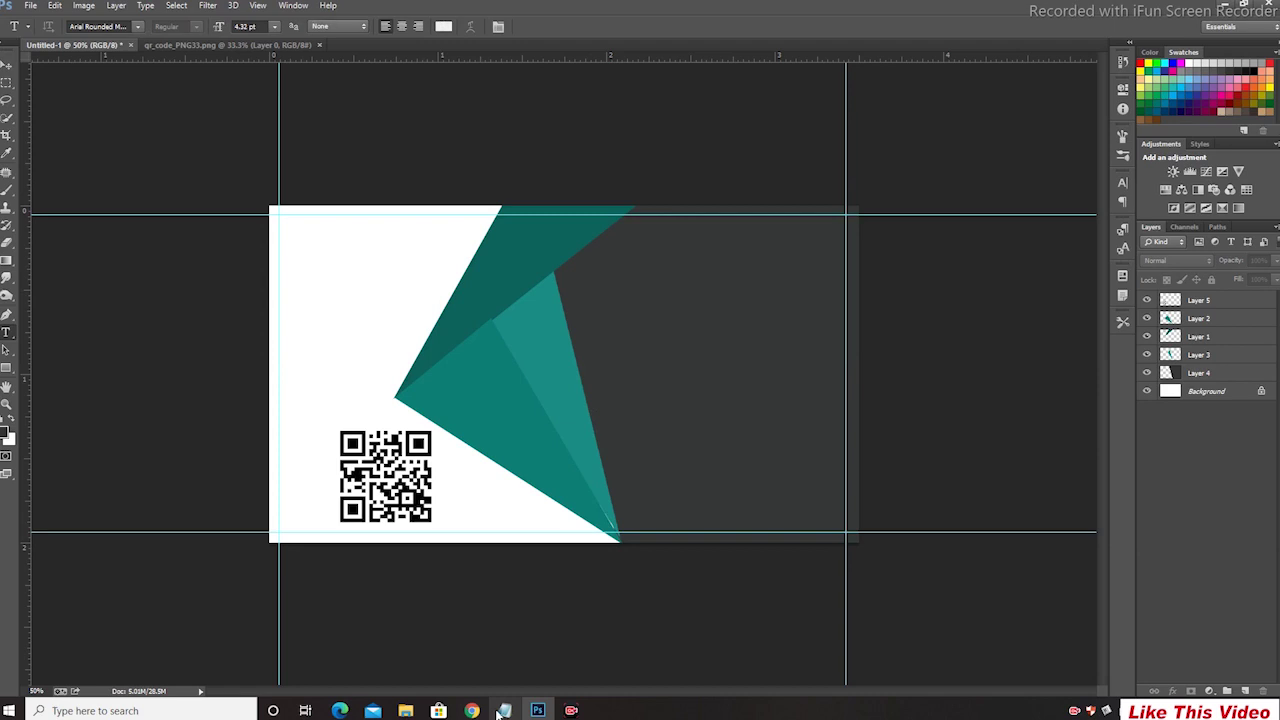
pyautogui.click(500, 711)
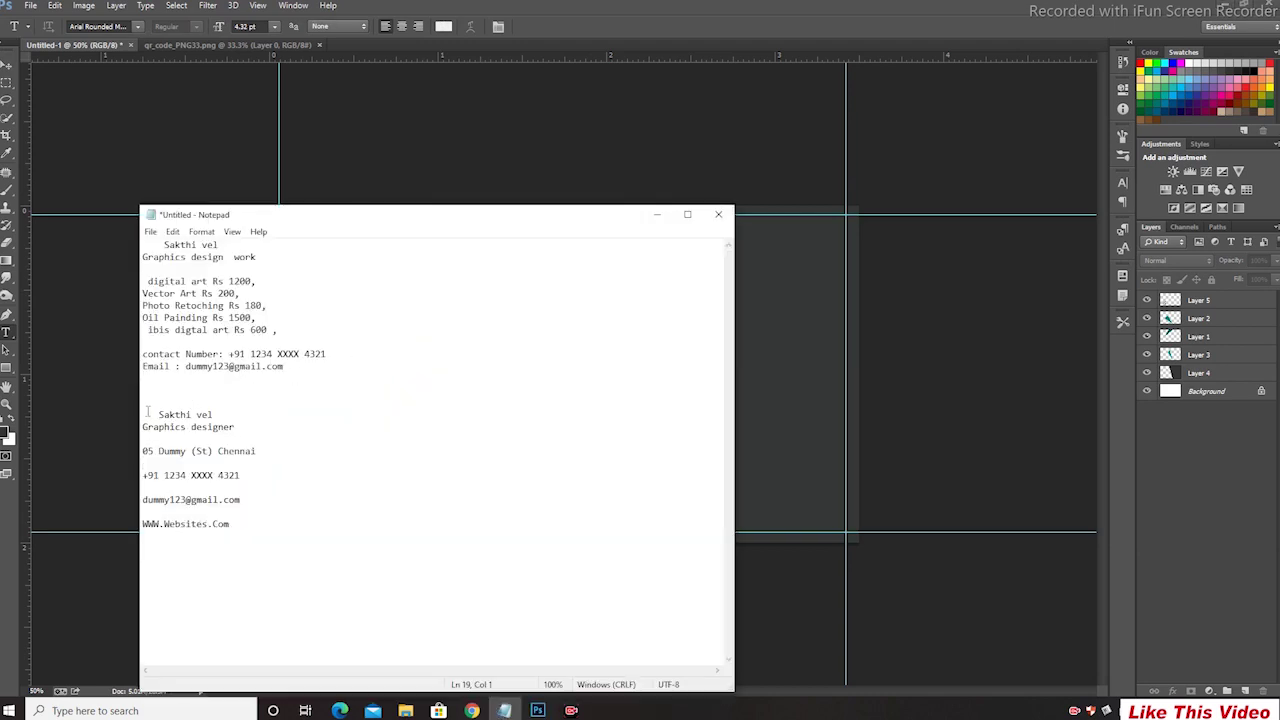
pyautogui.moveTo(147, 411); pyautogui.dragTo(254, 432)
pyautogui.rightClick(184, 420)
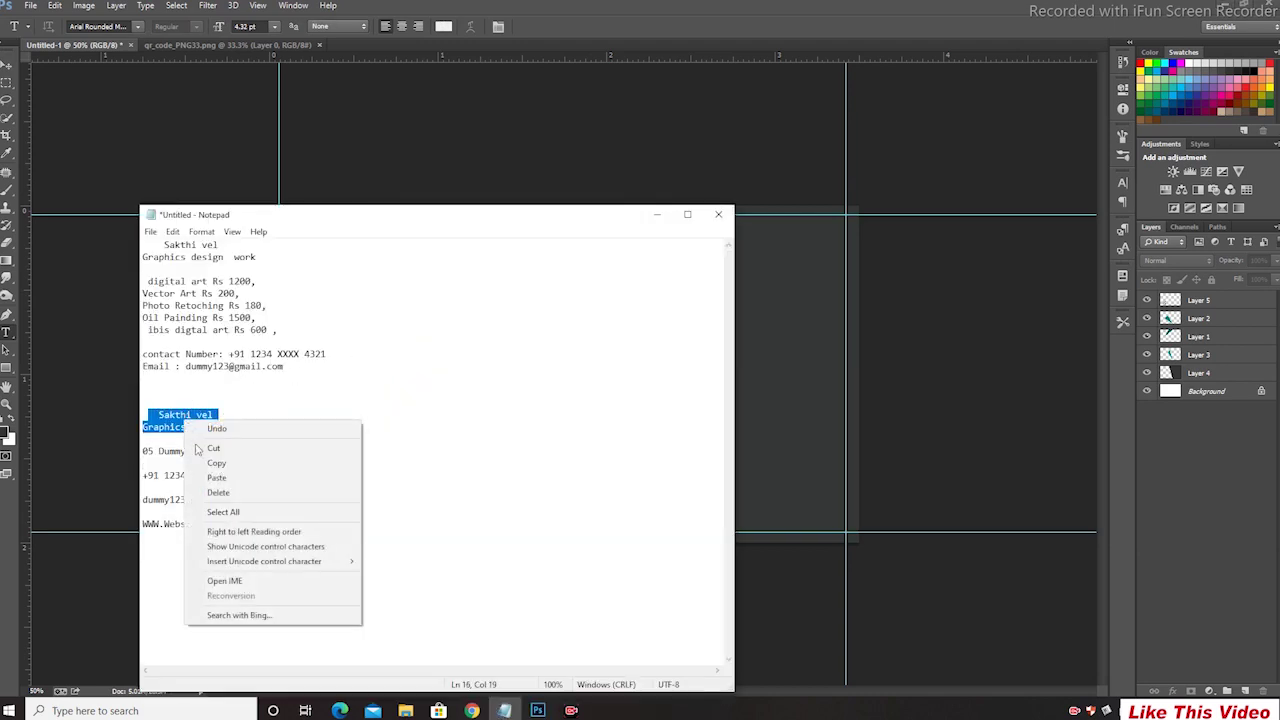
pyautogui.click(220, 460)
pyautogui.click(652, 214)
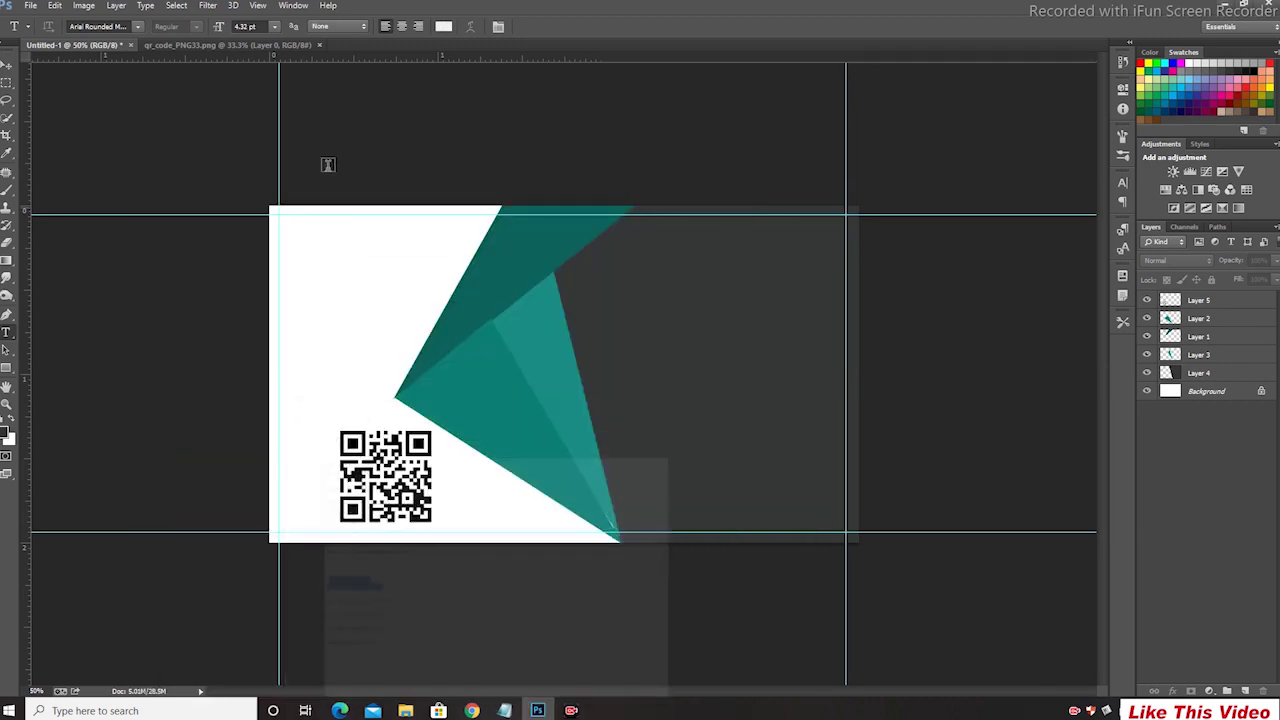
# - Paste the name and "Graphics designer" as white text and arrange them near the top of the card's dark grey area
pyautogui.click(623, 265)
pyautogui.rightClick(623, 265)
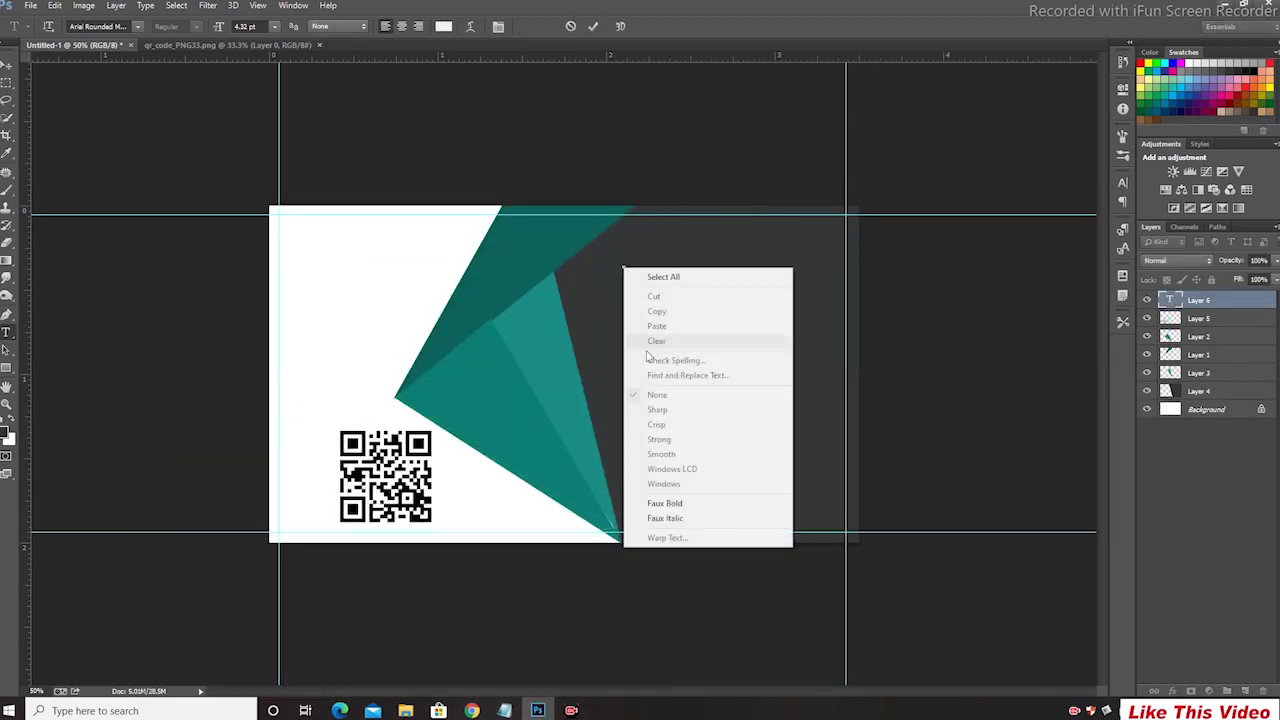
pyautogui.click(648, 341)
pyautogui.hotkey('ctrl', 'Return')
pyautogui.moveTo(800, 296); pyautogui.dragTo(822, 264)
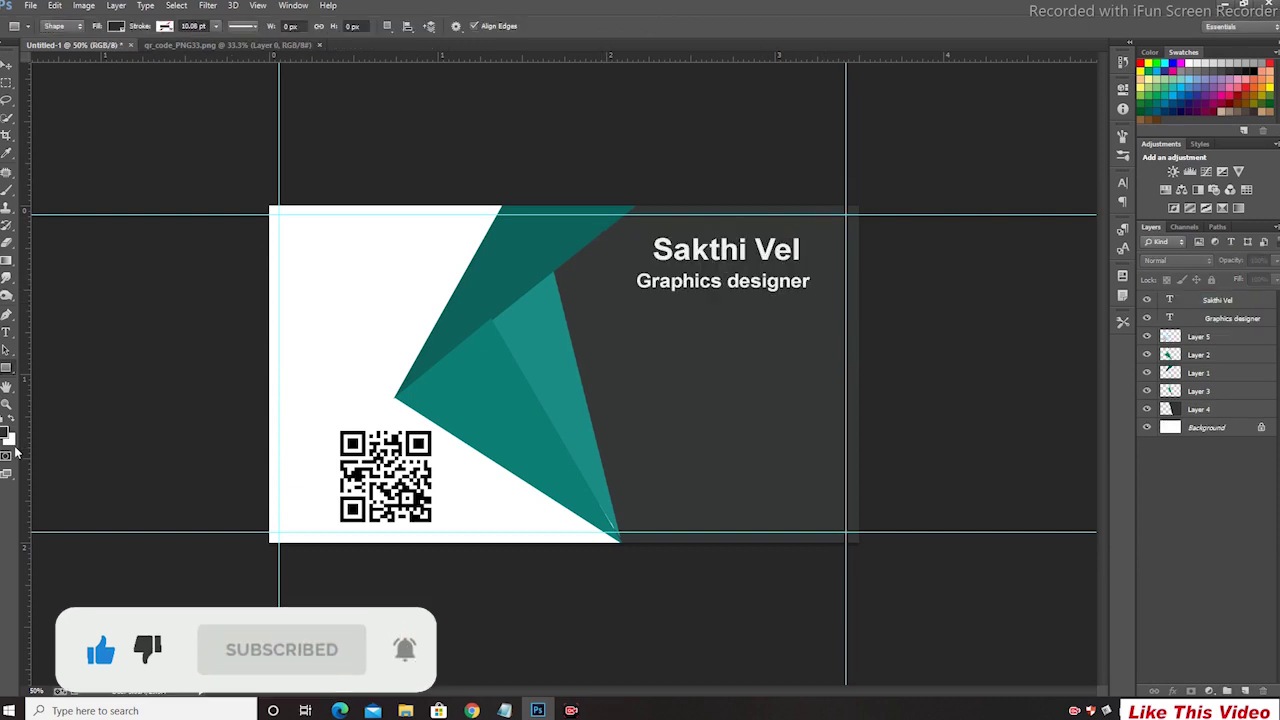
# - Draw a thin white rectangle about 712 x 6 px as a divider line under "Graphics designer"
pyautogui.click(11, 421)
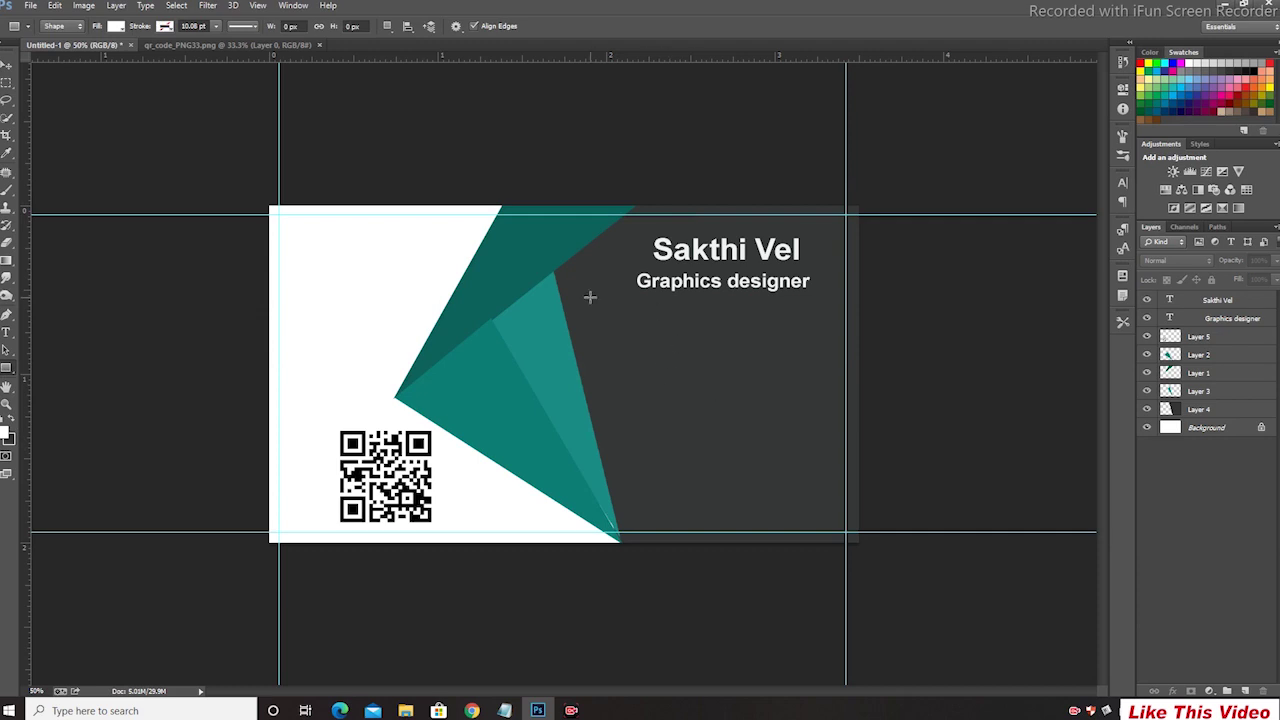
pyautogui.moveTo(593, 303); pyautogui.dragTo(834, 303)
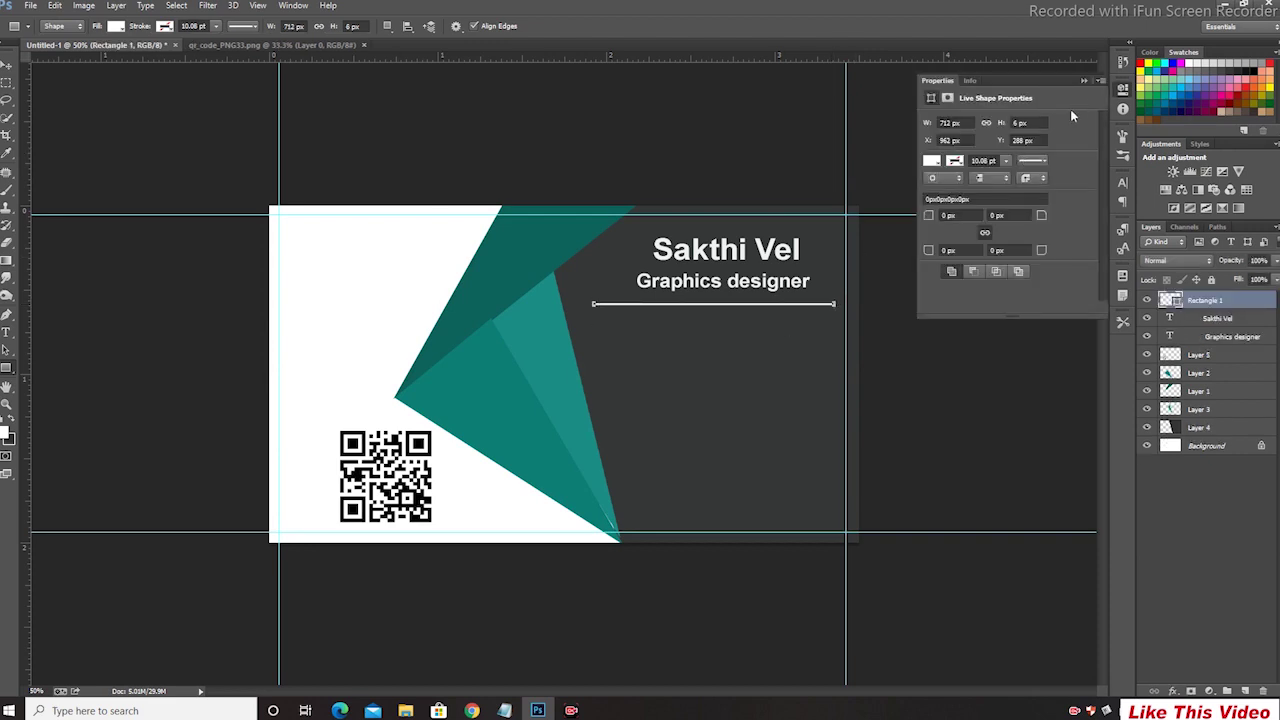
pyautogui.click(1085, 80)
# - Sample teal from the card's teal shape and draw a rectangle about 122 x 14 px over the divider line's left end
pyautogui.press('i')
pyautogui.click(565, 381)
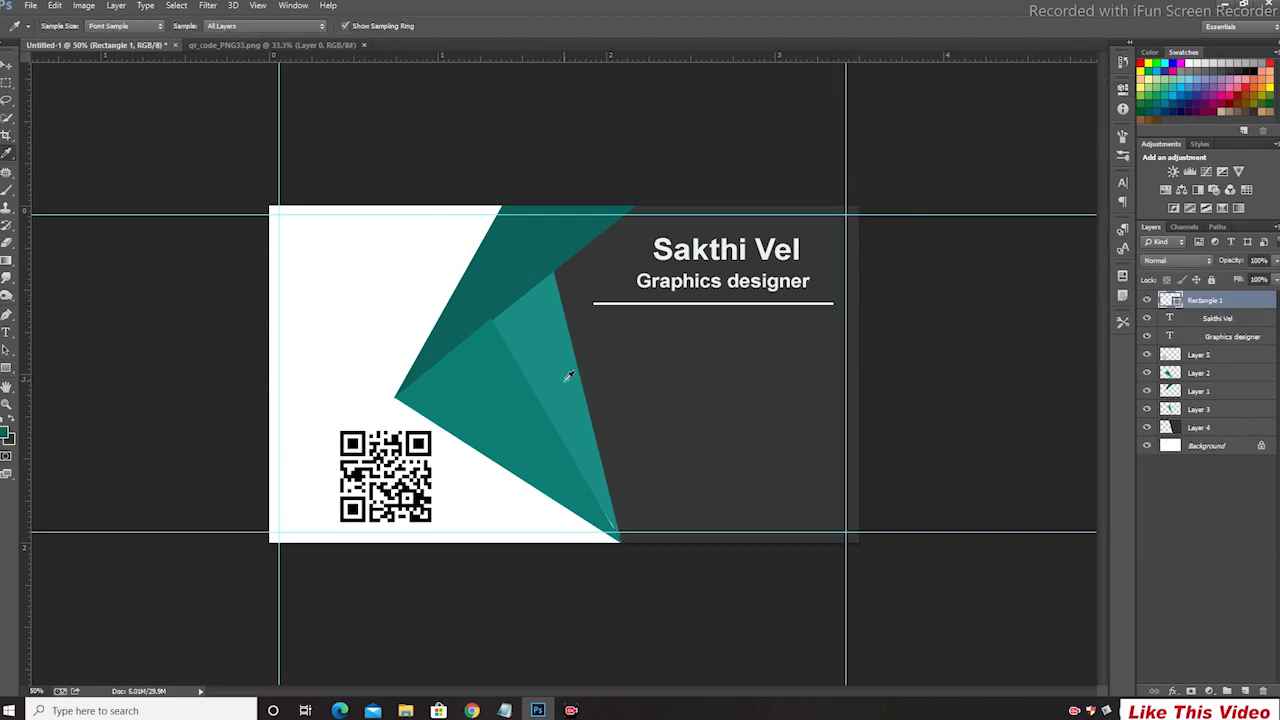
pyautogui.click(6, 368)
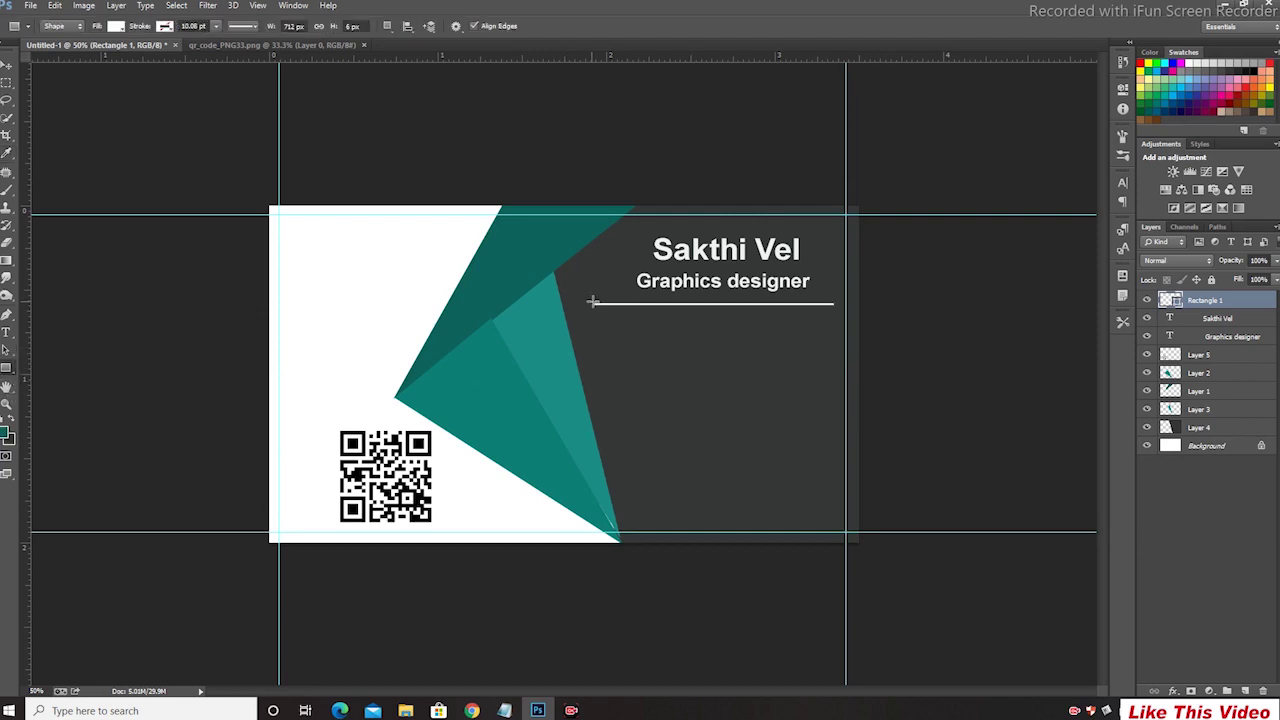
pyautogui.moveTo(592, 301); pyautogui.dragTo(633, 306)
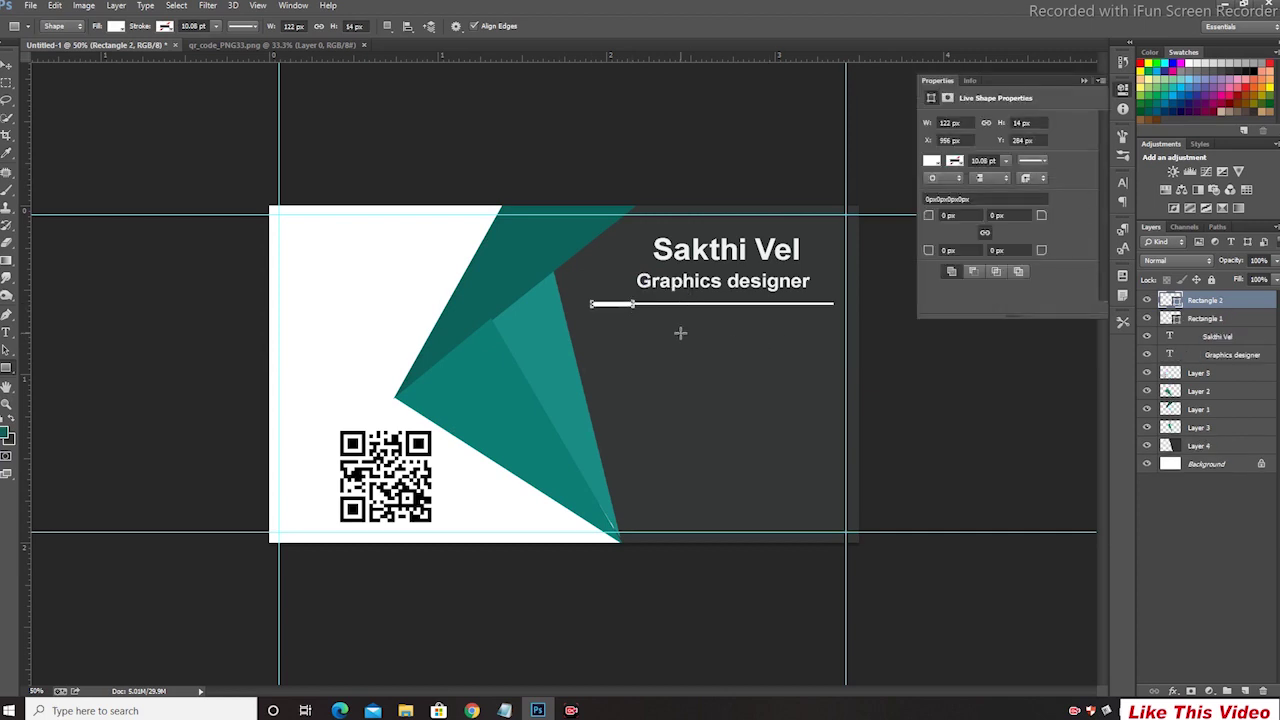
# - Fill the short rectangle on the divider line with the recently used dark teal and deselect it
pyautogui.click(933, 161)
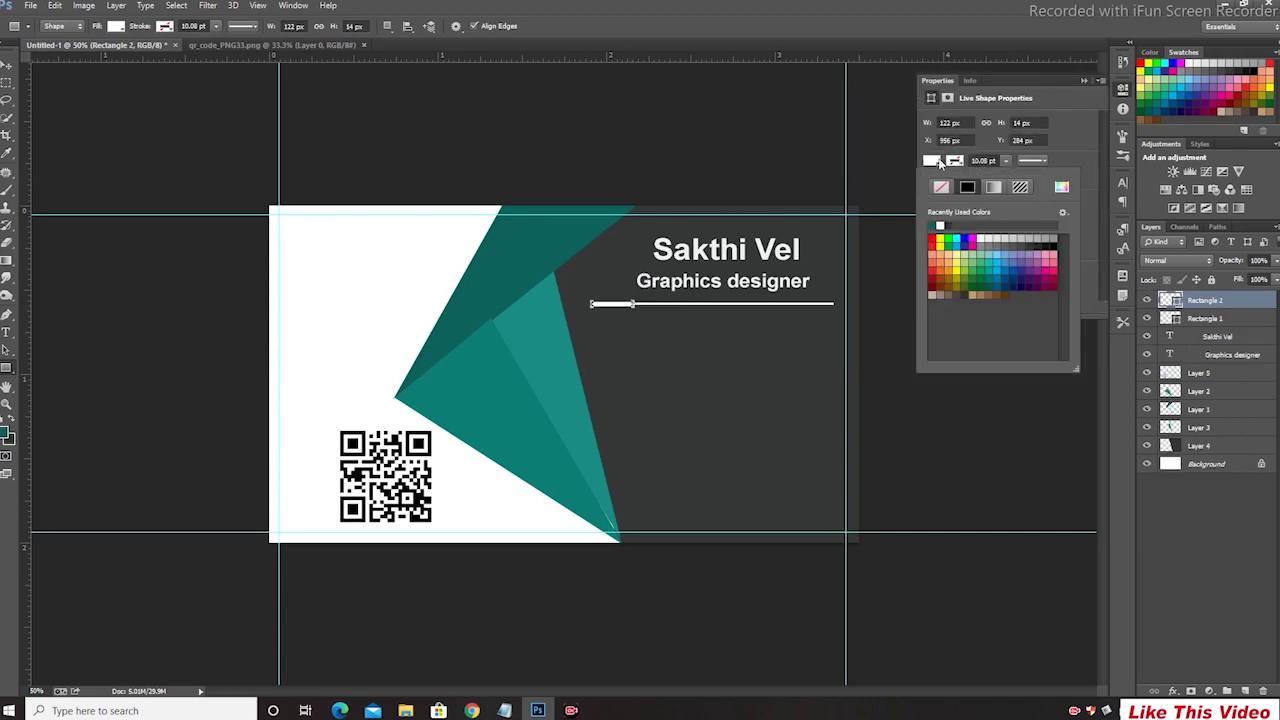
pyautogui.click(935, 225)
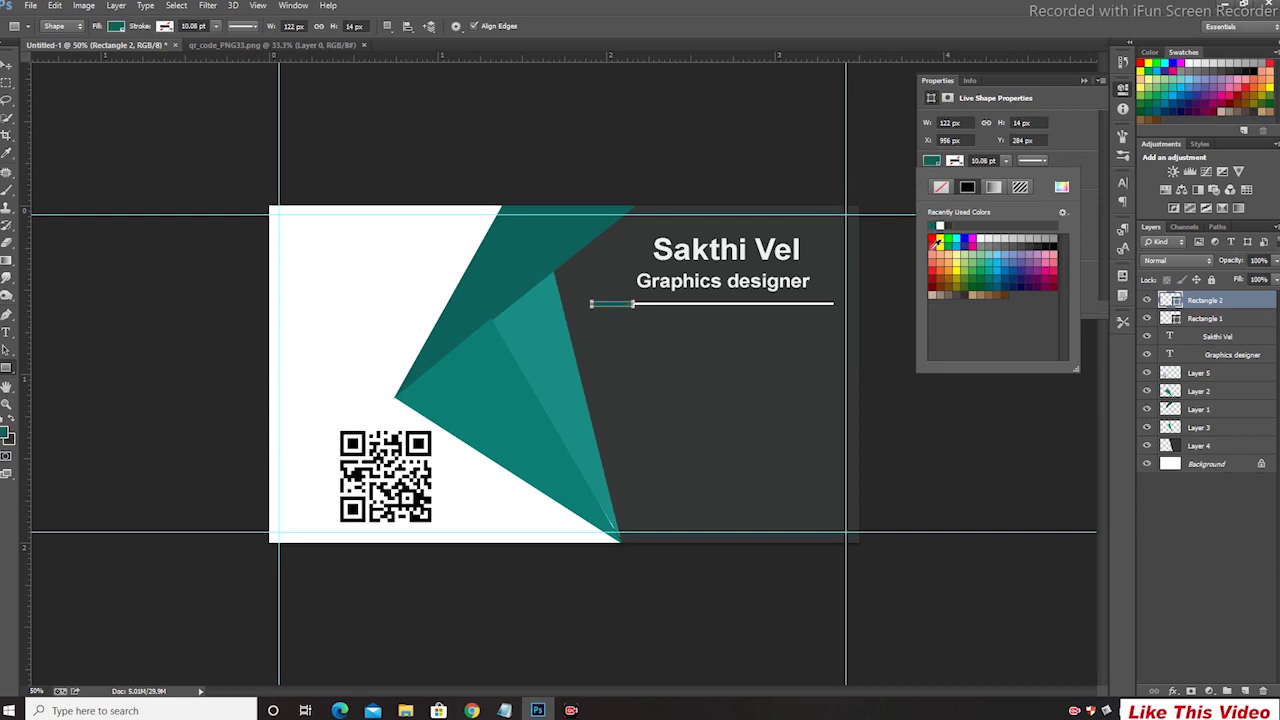
pyautogui.click(1083, 81)
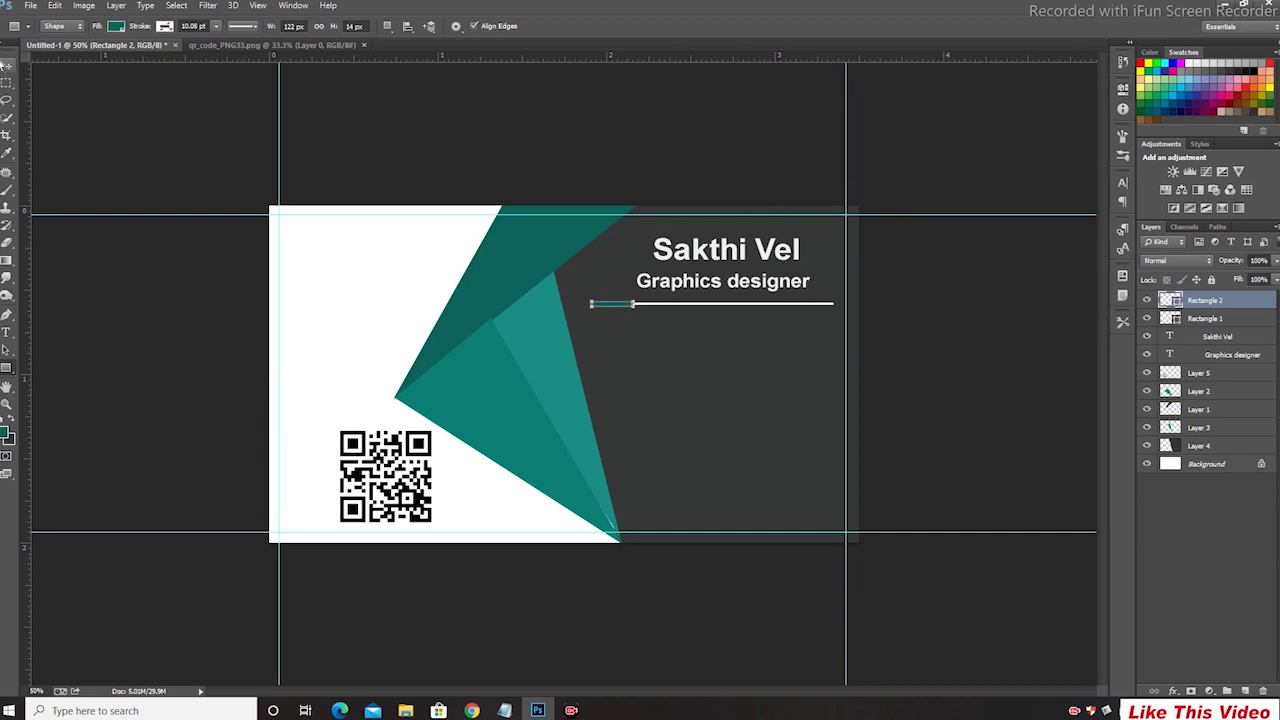
pyautogui.click(6, 65)
pyautogui.click(585, 112)
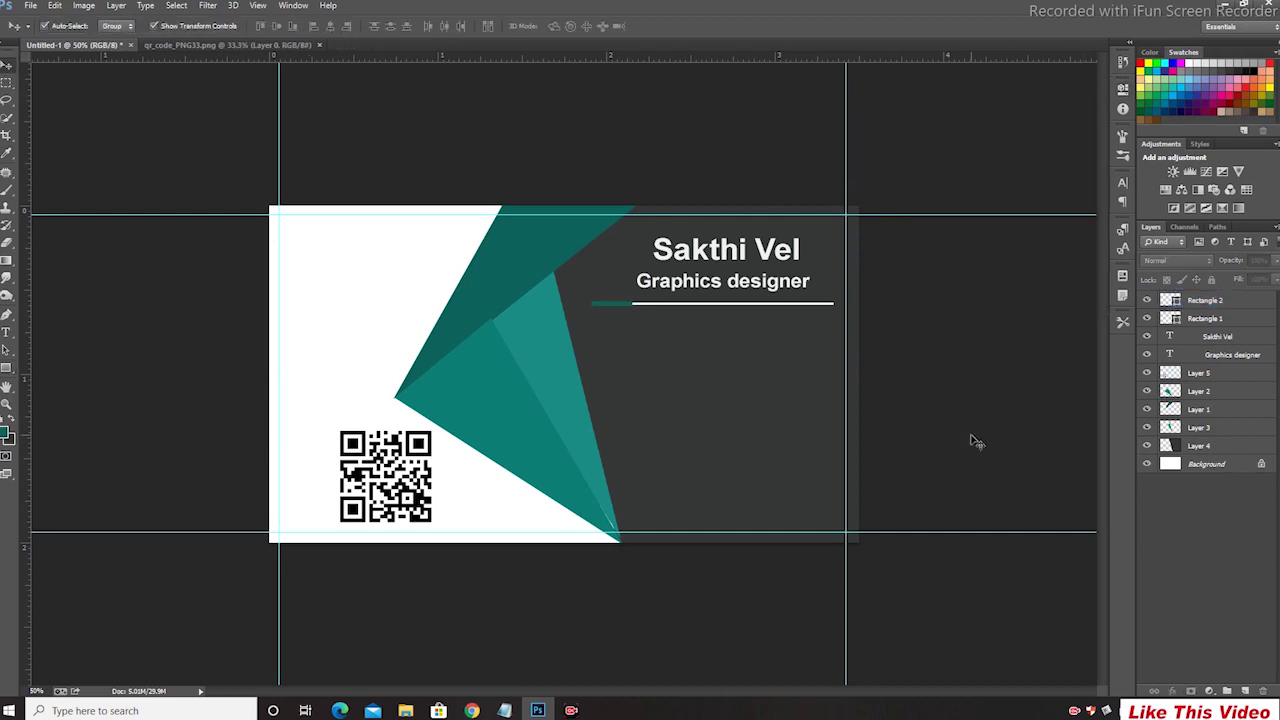
# - Switch to Chrome, search Google for flaticon and open the Flaticon website
pyautogui.hotkey('alt', 'Tab')
pyautogui.click(510, 256)
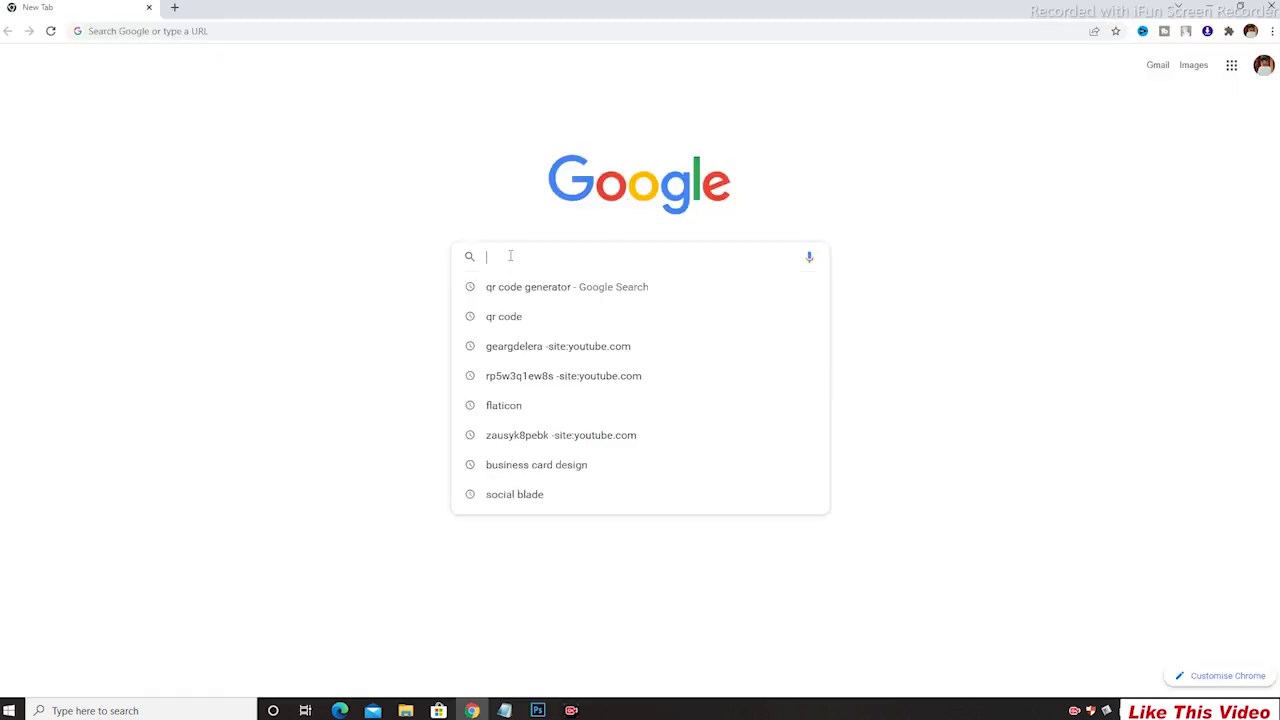
pyautogui.write('fl')
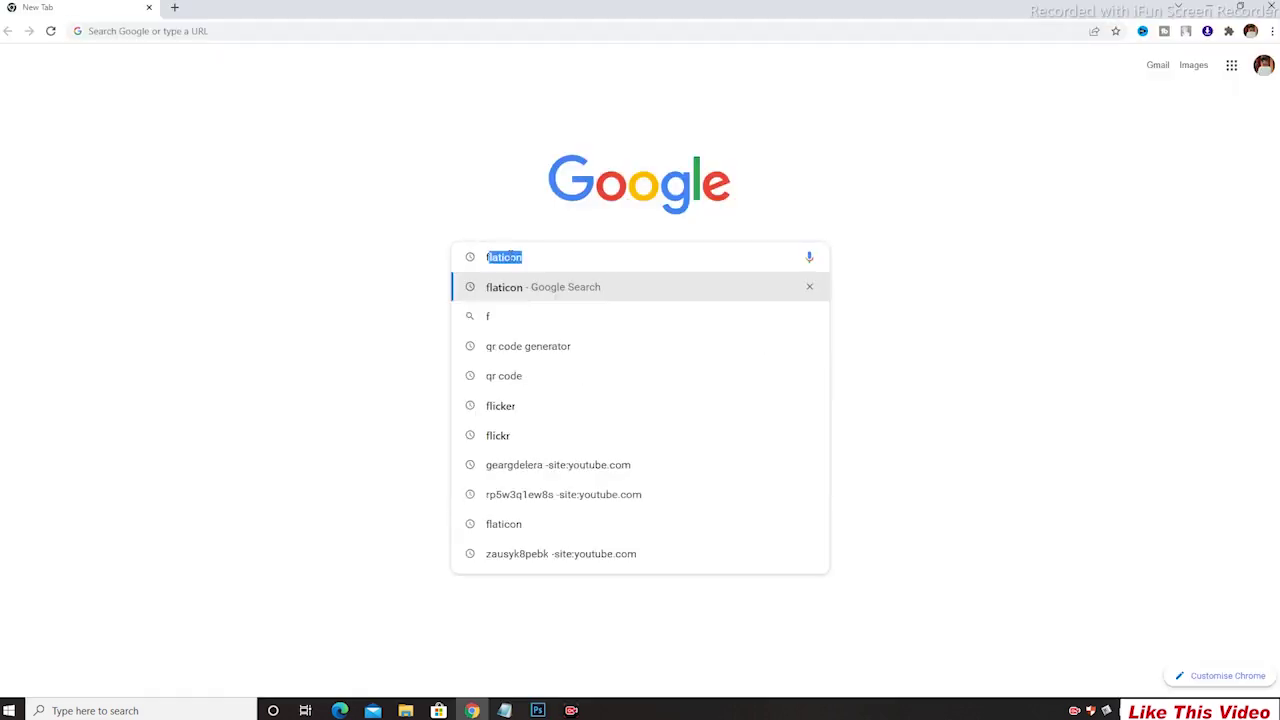
pyautogui.write('a')
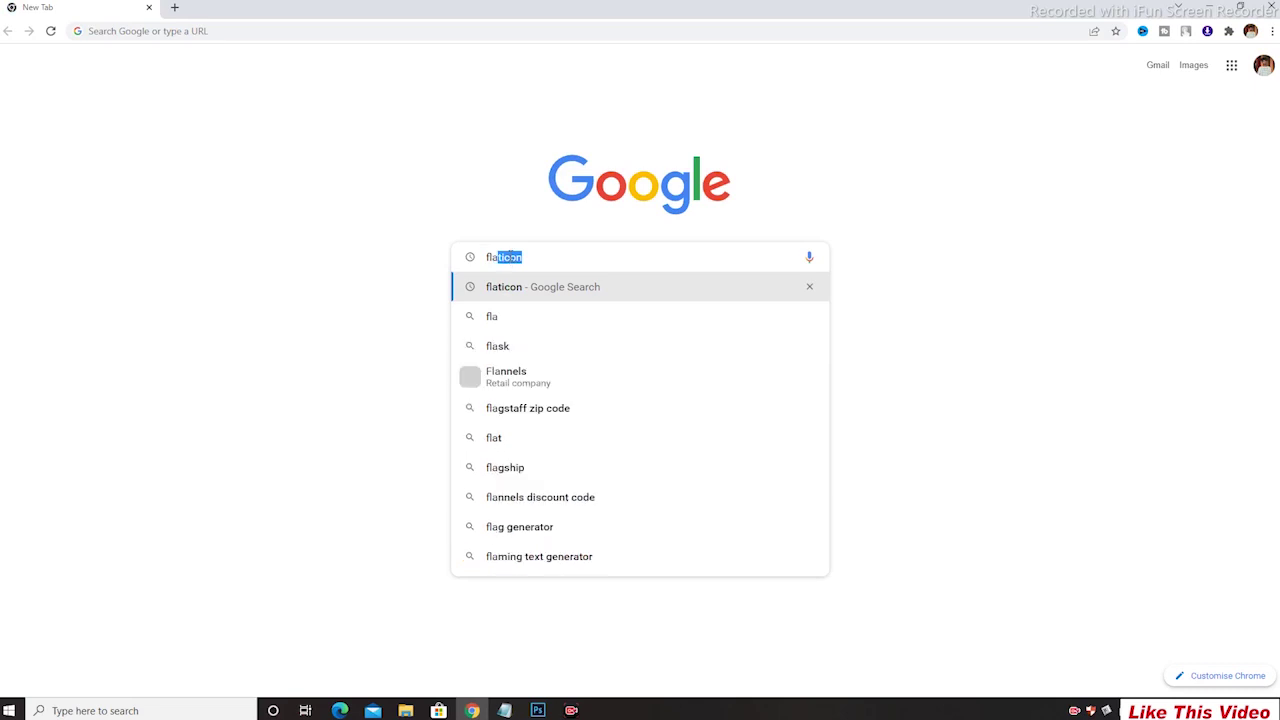
pyautogui.click(508, 288)
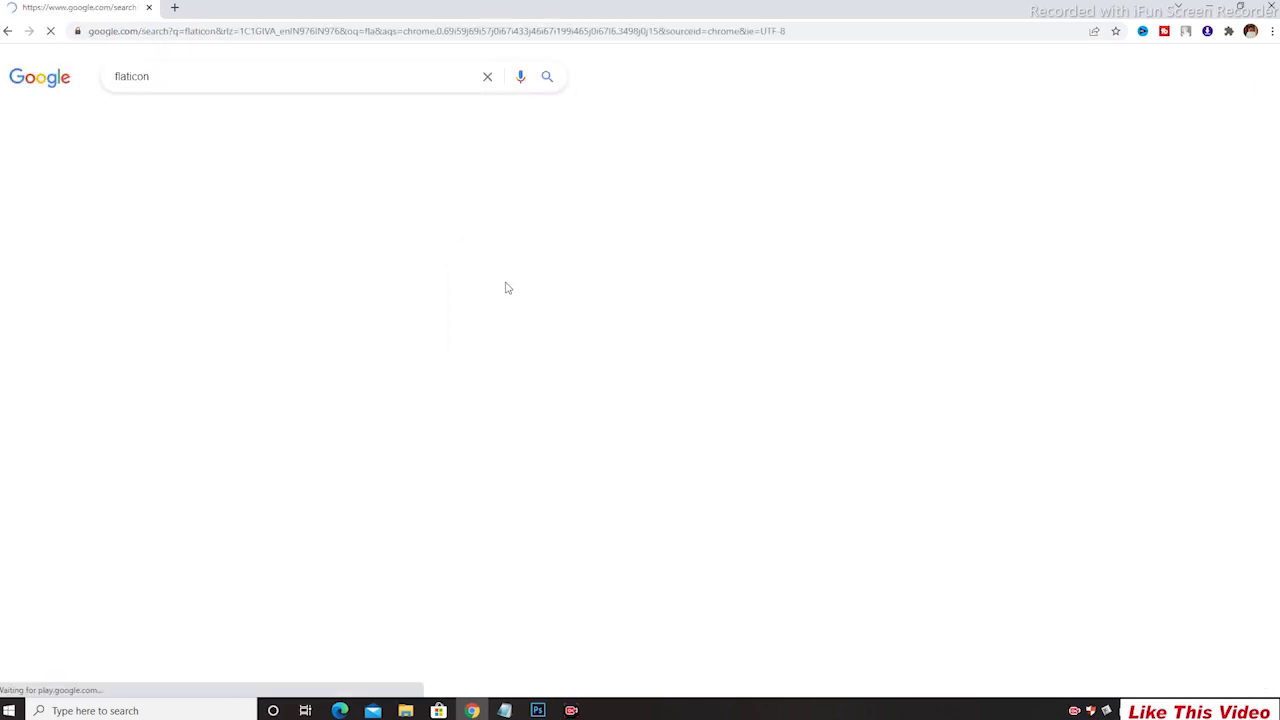
pyautogui.click(150, 192)
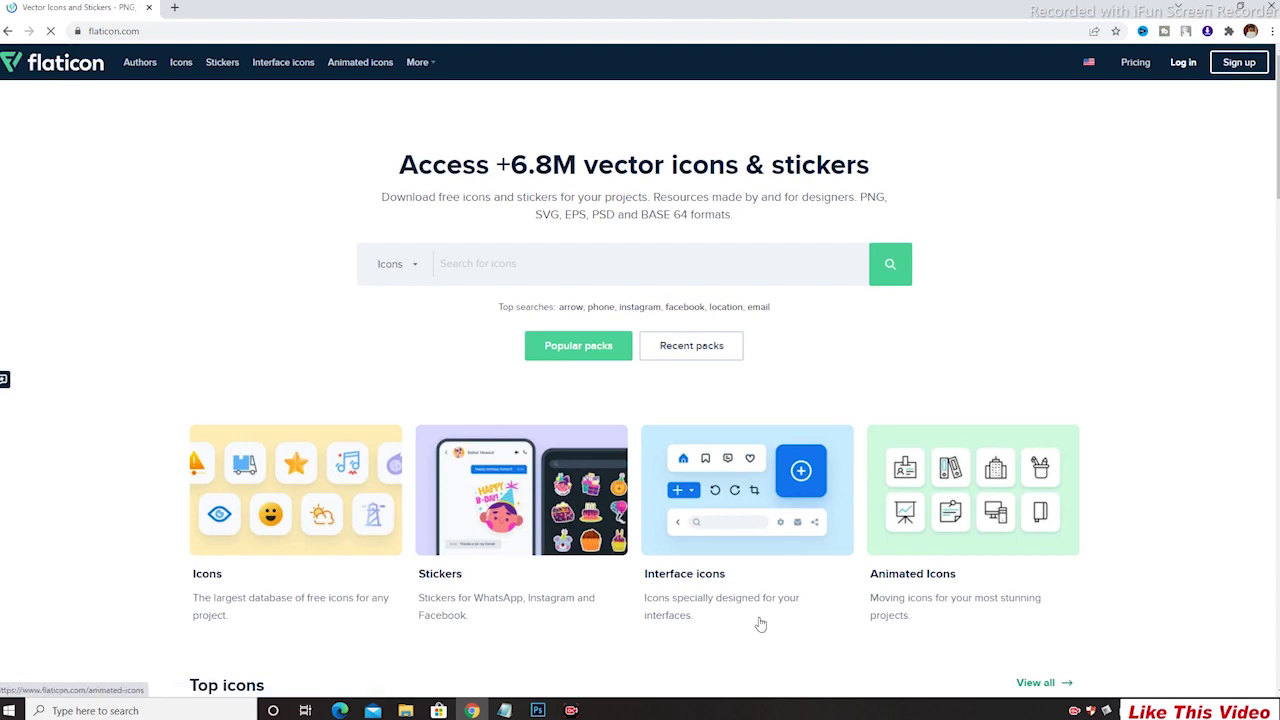
# - Look through Flaticon's home page and open its interface icons collection
pyautogui.scroll(-6, 730, 518)
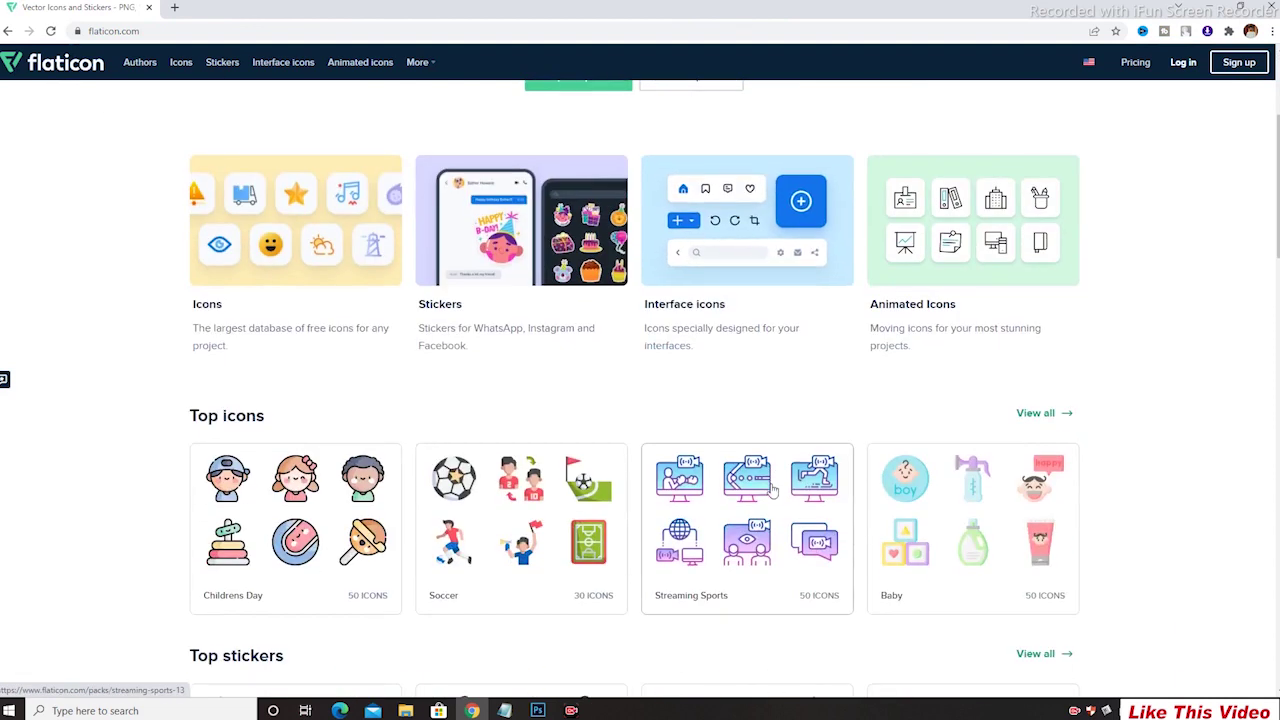
pyautogui.scroll(-3, 817, 443)
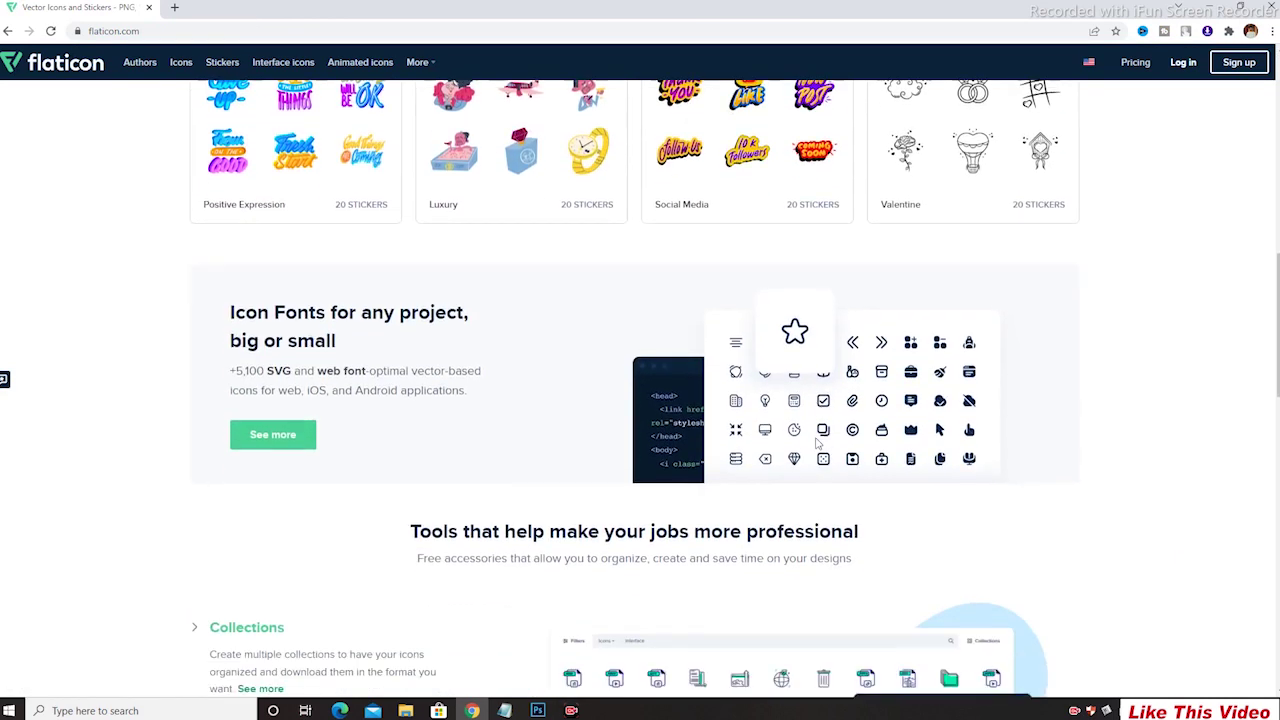
pyautogui.scroll(-3, 865, 425)
pyautogui.scroll(2, 900, 337)
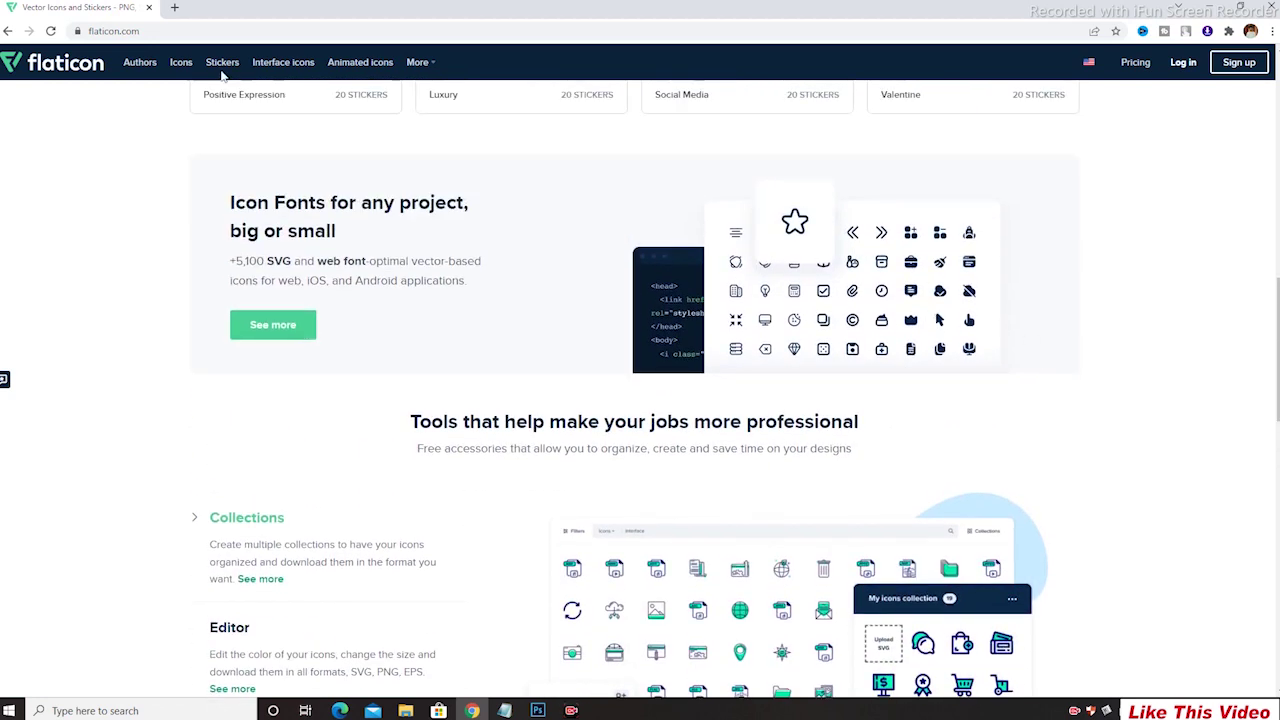
pyautogui.click(285, 64)
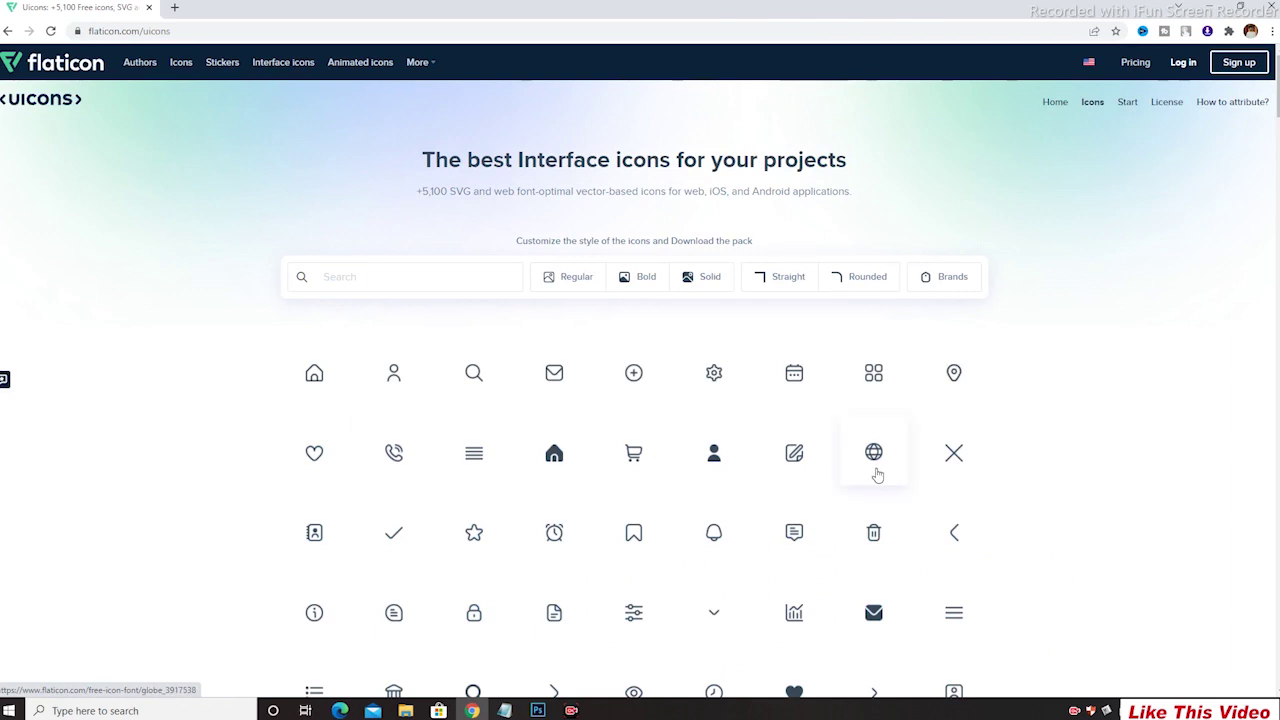
# - Find the solid marker icon among the interface icons and view its PNG download sizes
pyautogui.scroll(-3, 877, 475)
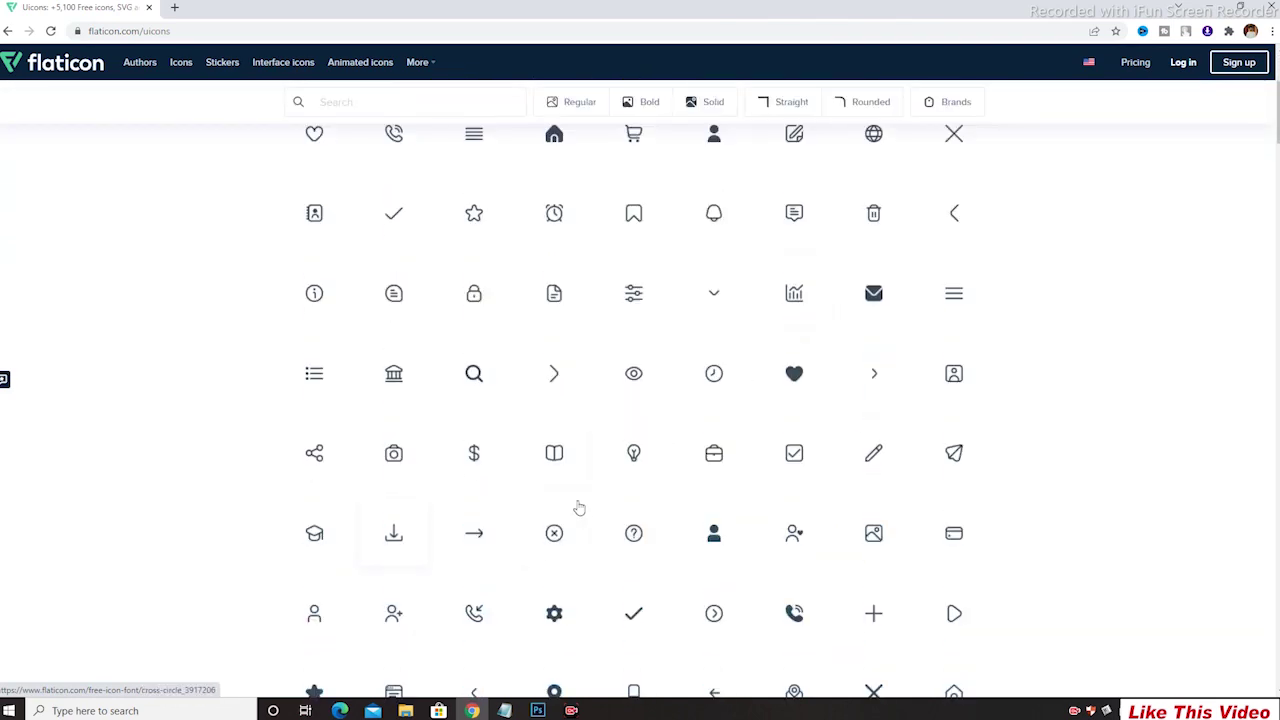
pyautogui.scroll(-3, 583, 507)
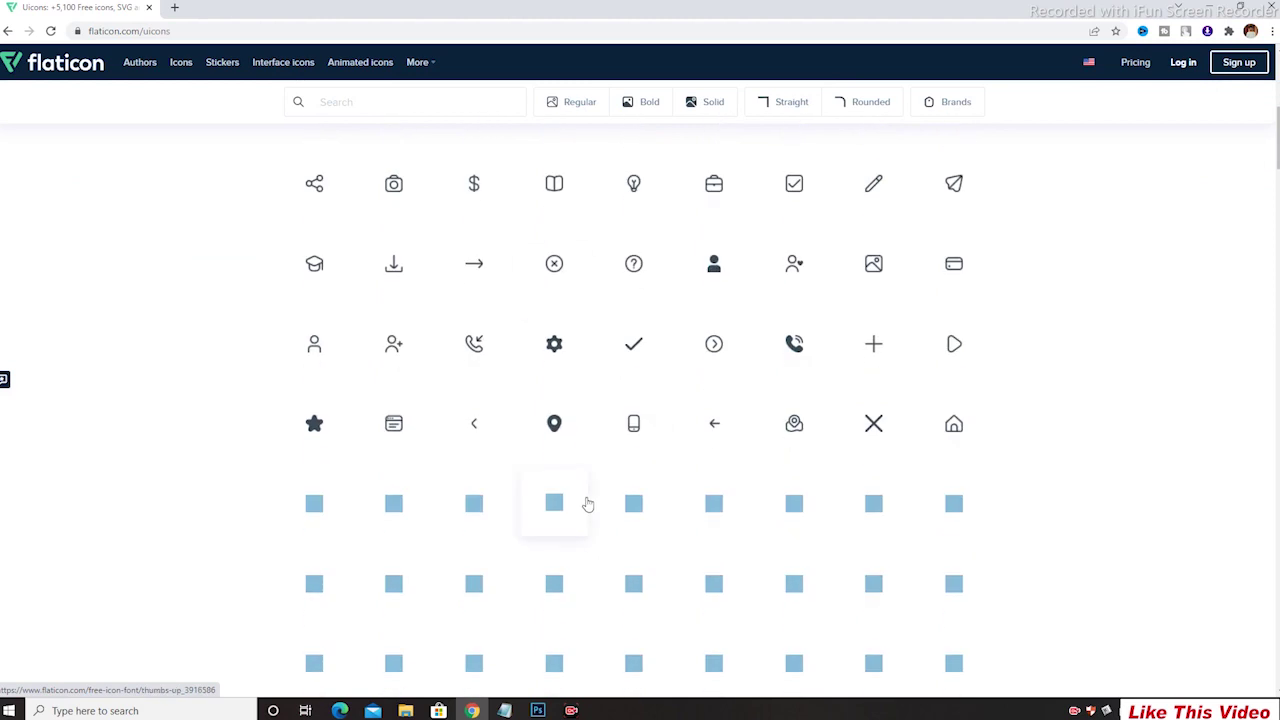
pyautogui.click(563, 432)
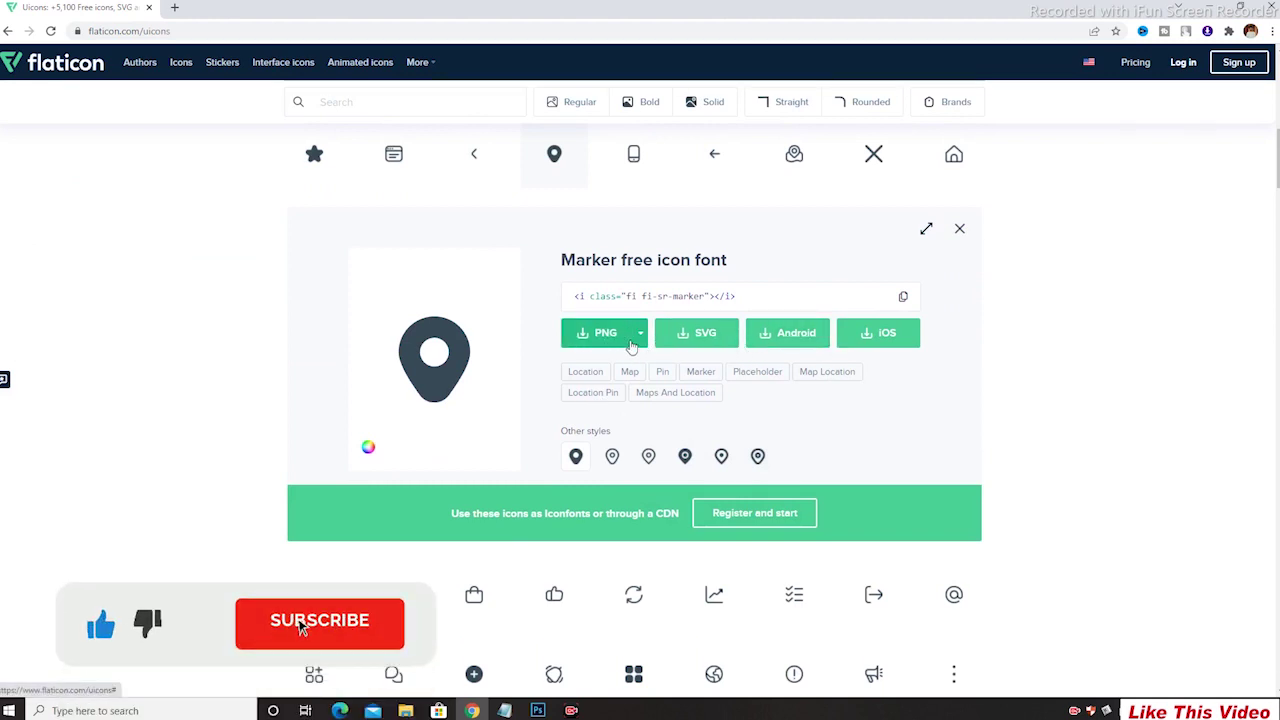
pyautogui.click(637, 343)
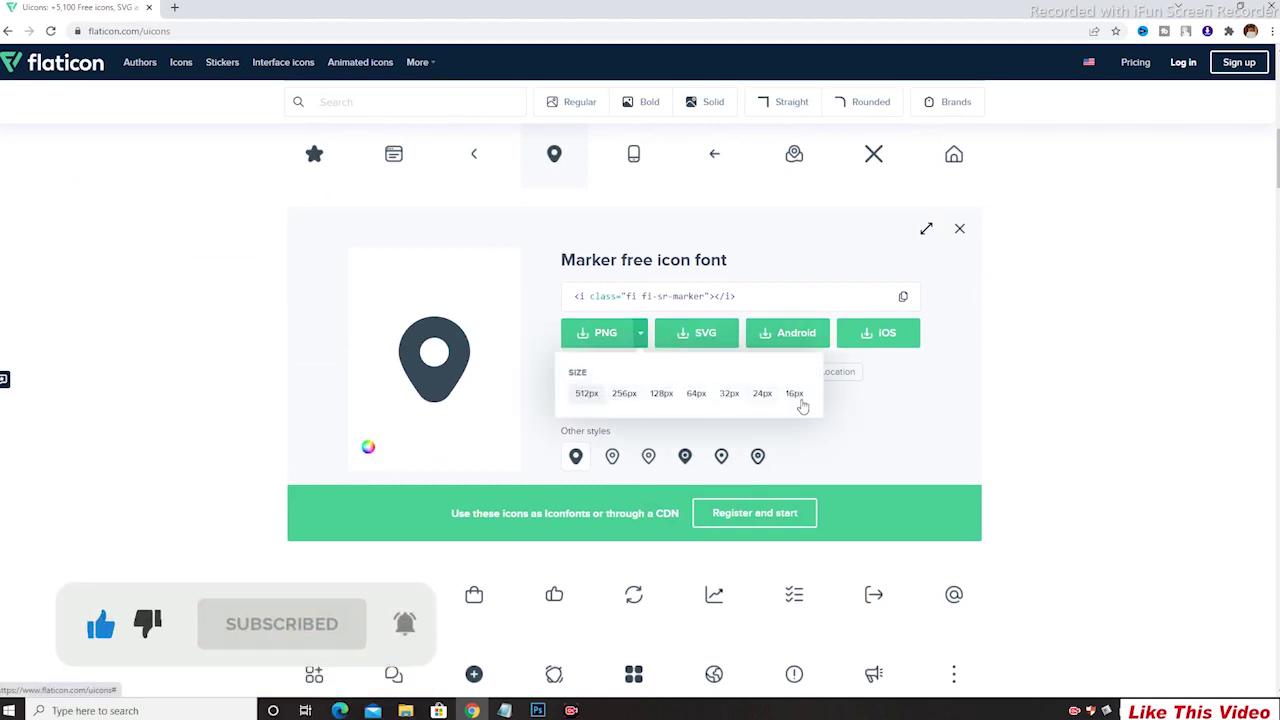
pyautogui.click(1010, 352)
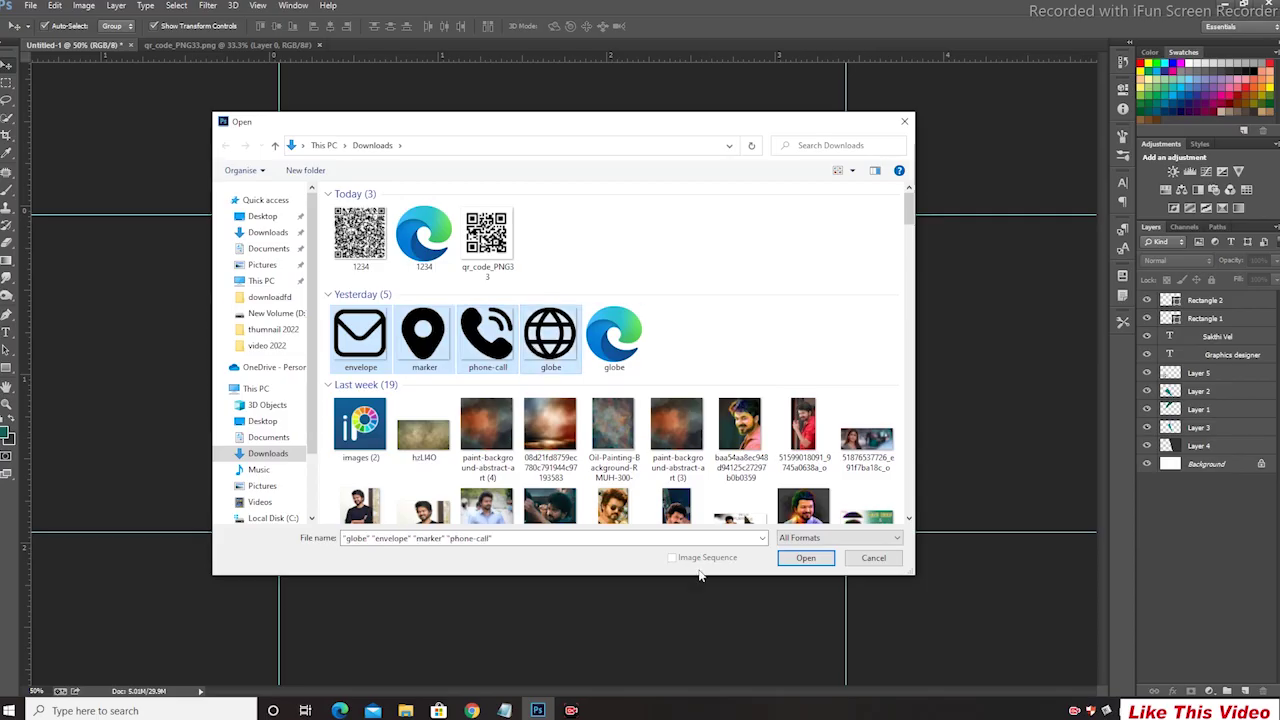
# - Open the globe, envelope, marker and phone-call images from Downloads and add a vertical guide at about 2.1 inches on the card
pyautogui.click(800, 562)
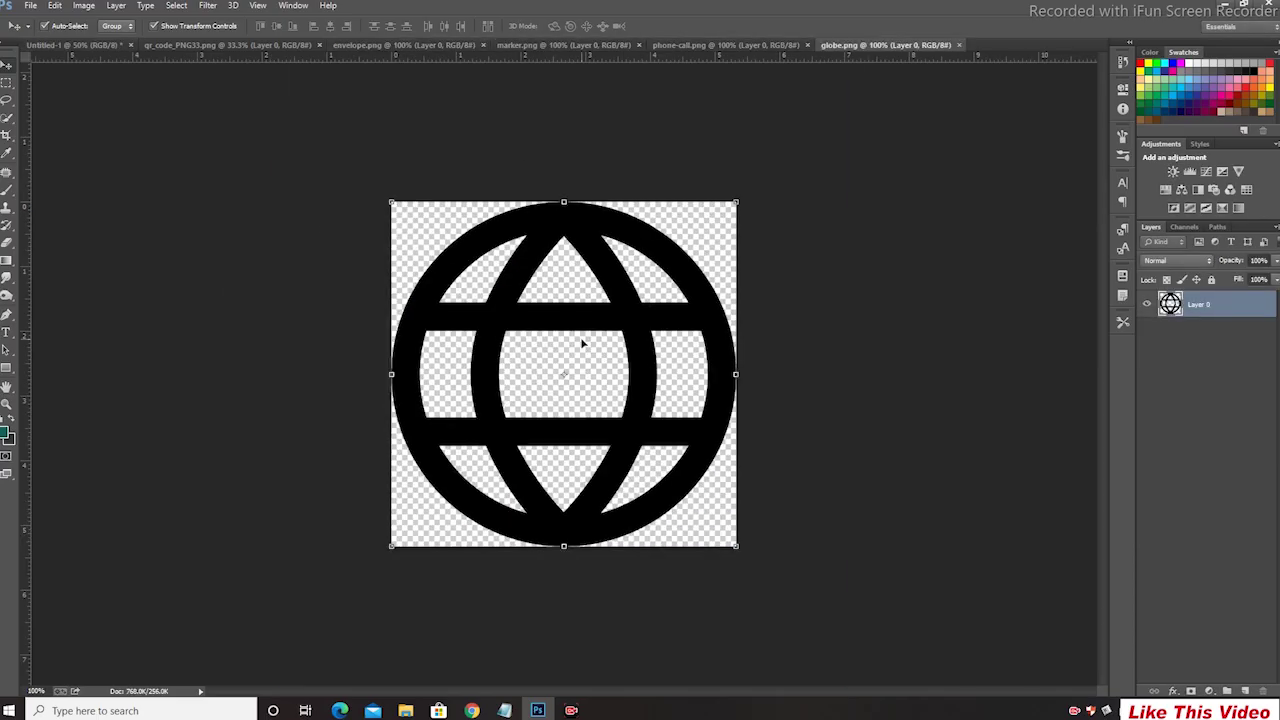
pyautogui.click(97, 47)
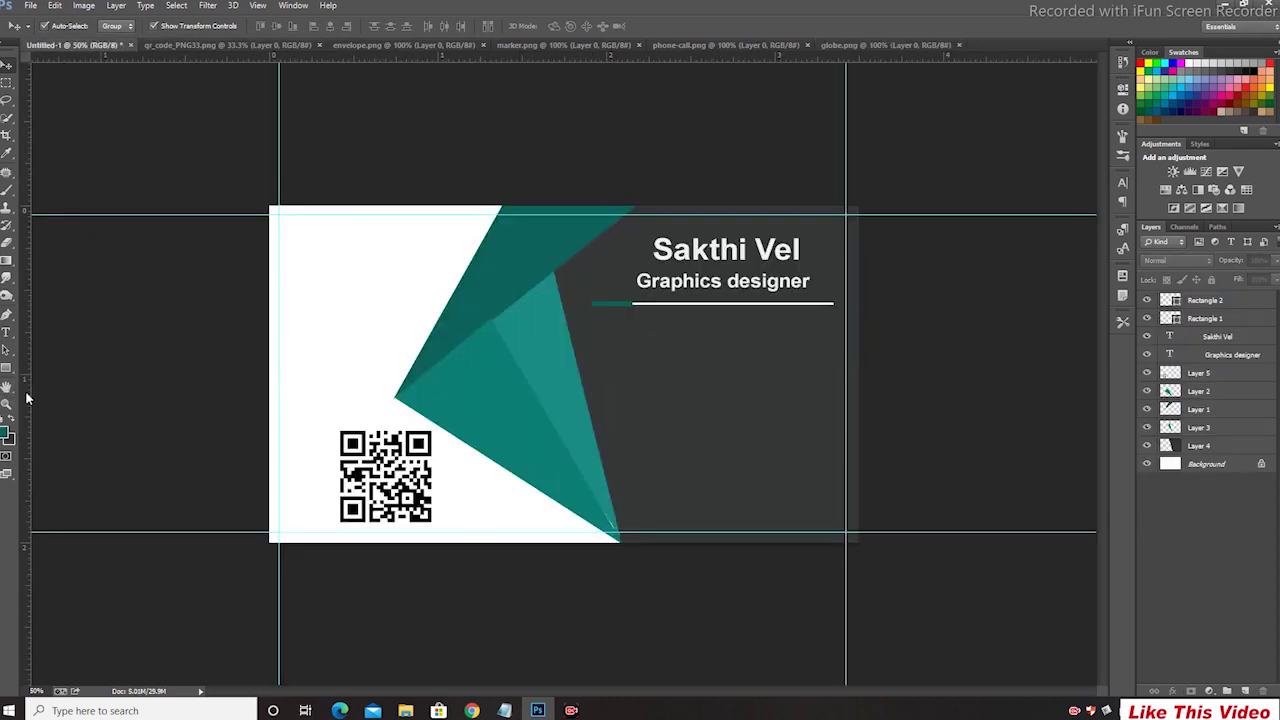
pyautogui.moveTo(27, 398); pyautogui.dragTo(626, 537)
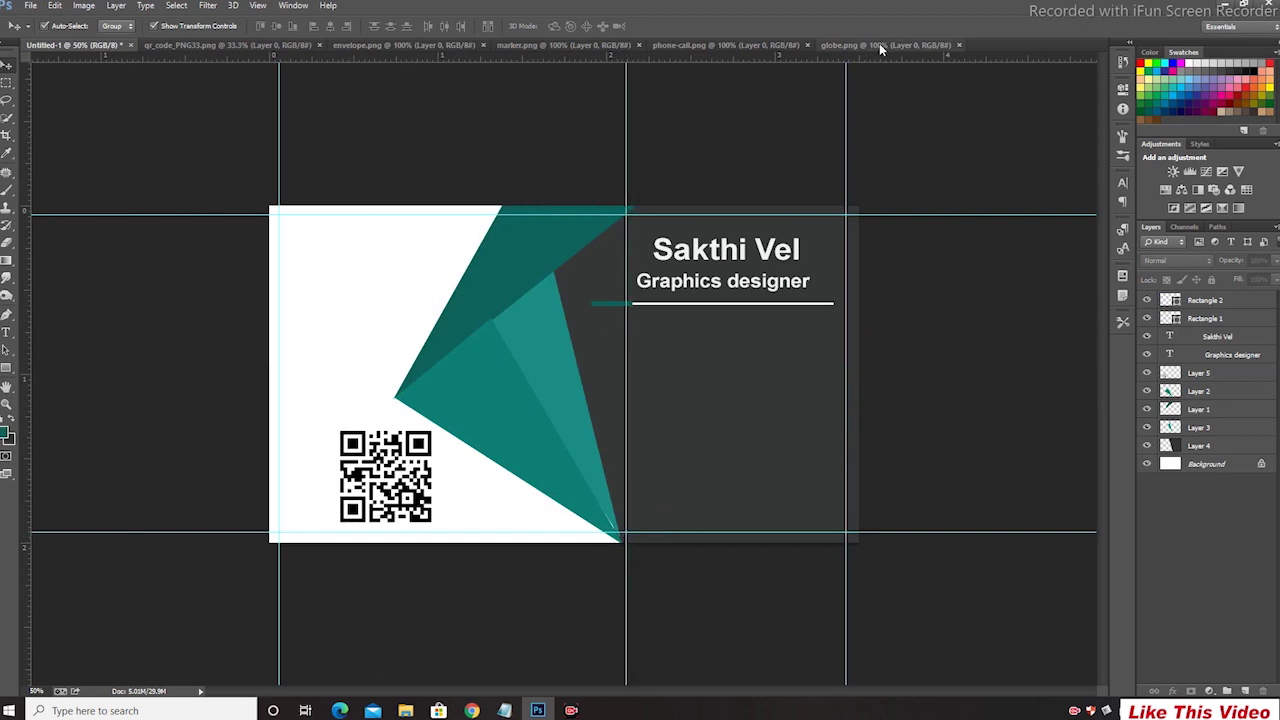
# - Bring the marker icon onto the business card and scale it down to about 21% below the white line
pyautogui.click(566, 45)
pyautogui.moveTo(566, 449)
pyautogui.mouseDown()
pyautogui.moveTo(476, 450)
pyautogui.moveTo(100, 50)
pyautogui.moveTo(614, 403)
pyautogui.moveTo(636, 393)
pyautogui.mouseUp()
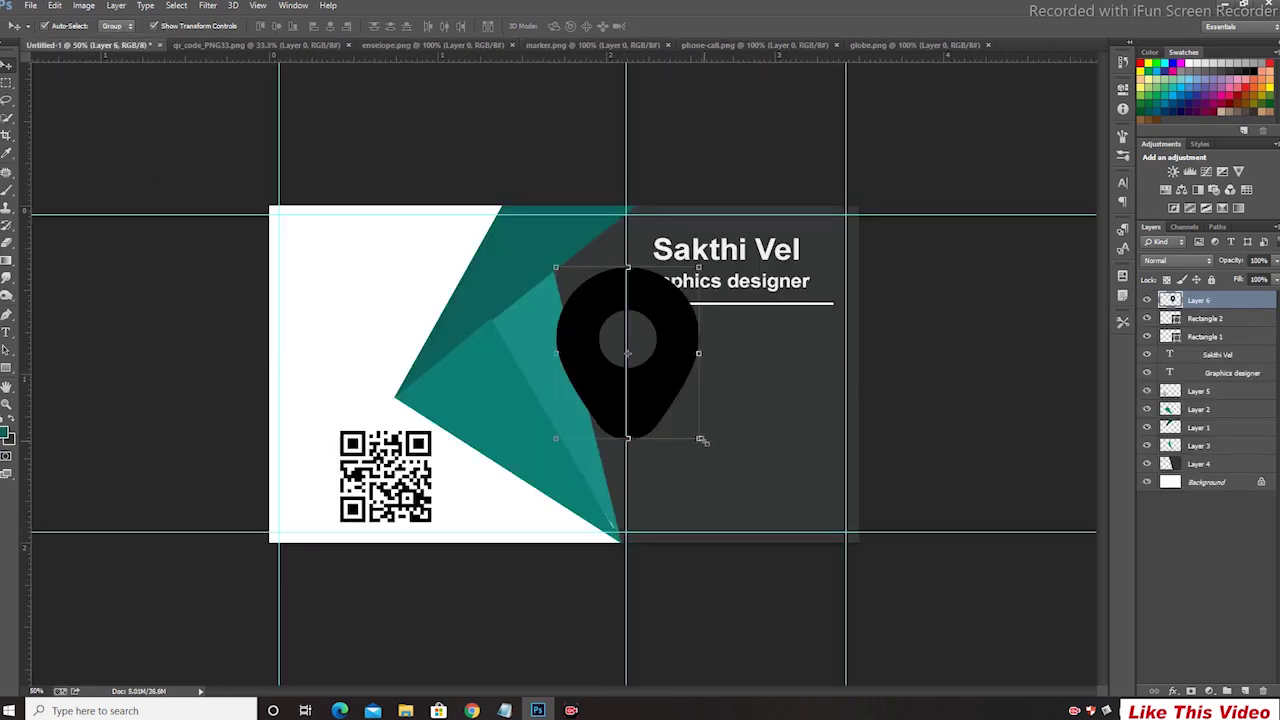
pyautogui.moveTo(702, 440)
pyautogui.mouseDown()
pyautogui.moveTo(598, 318)
pyautogui.moveTo(666, 363)
pyautogui.moveTo(663, 388)
pyautogui.moveTo(654, 375)
pyautogui.mouseUp()
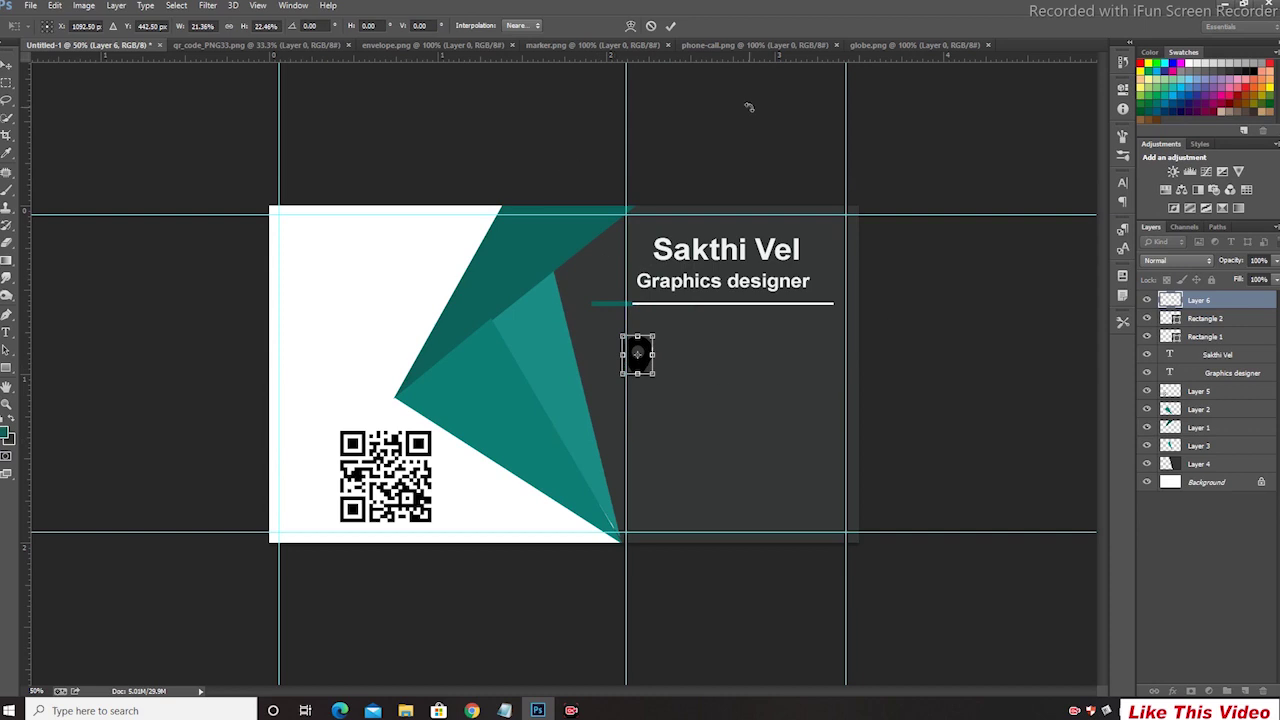
# - Add horizontal guides at about 0.95, 1.3 and 1.65 inches and align the marker icon with the first one
pyautogui.moveTo(755, 58); pyautogui.dragTo(762, 367)
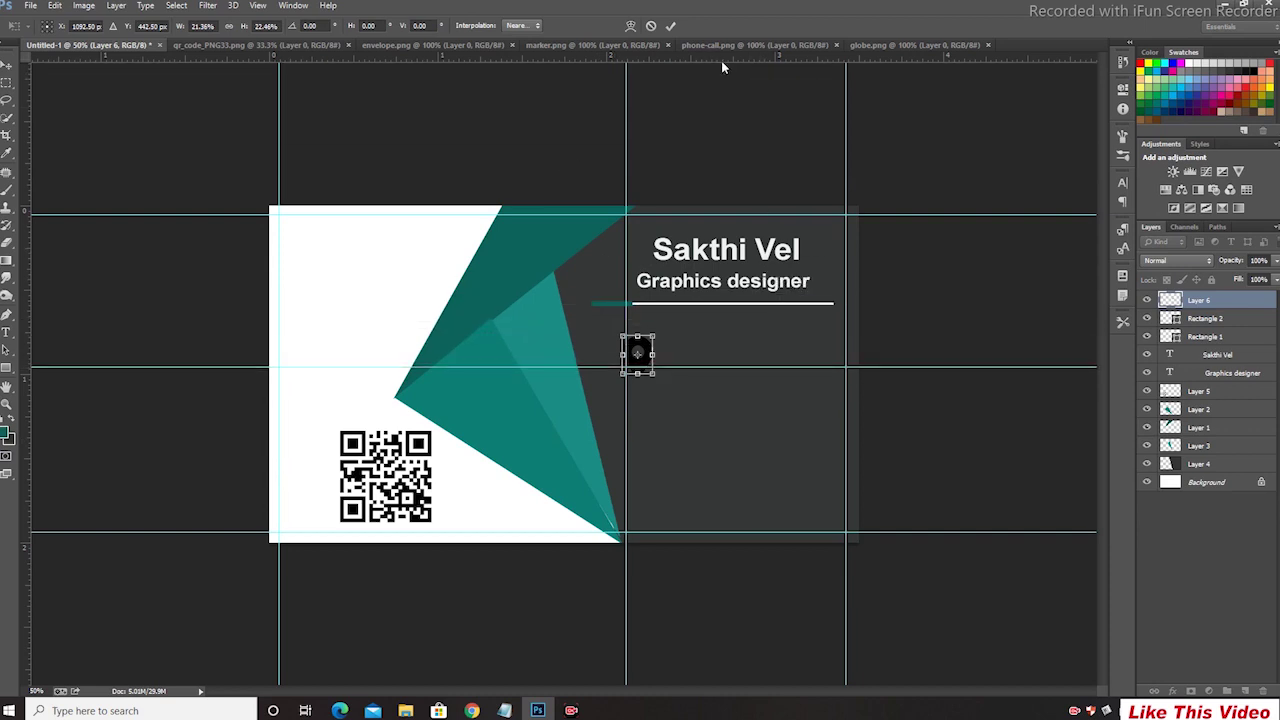
pyautogui.moveTo(723, 56); pyautogui.dragTo(726, 427)
pyautogui.moveTo(698, 56); pyautogui.dragTo(766, 484)
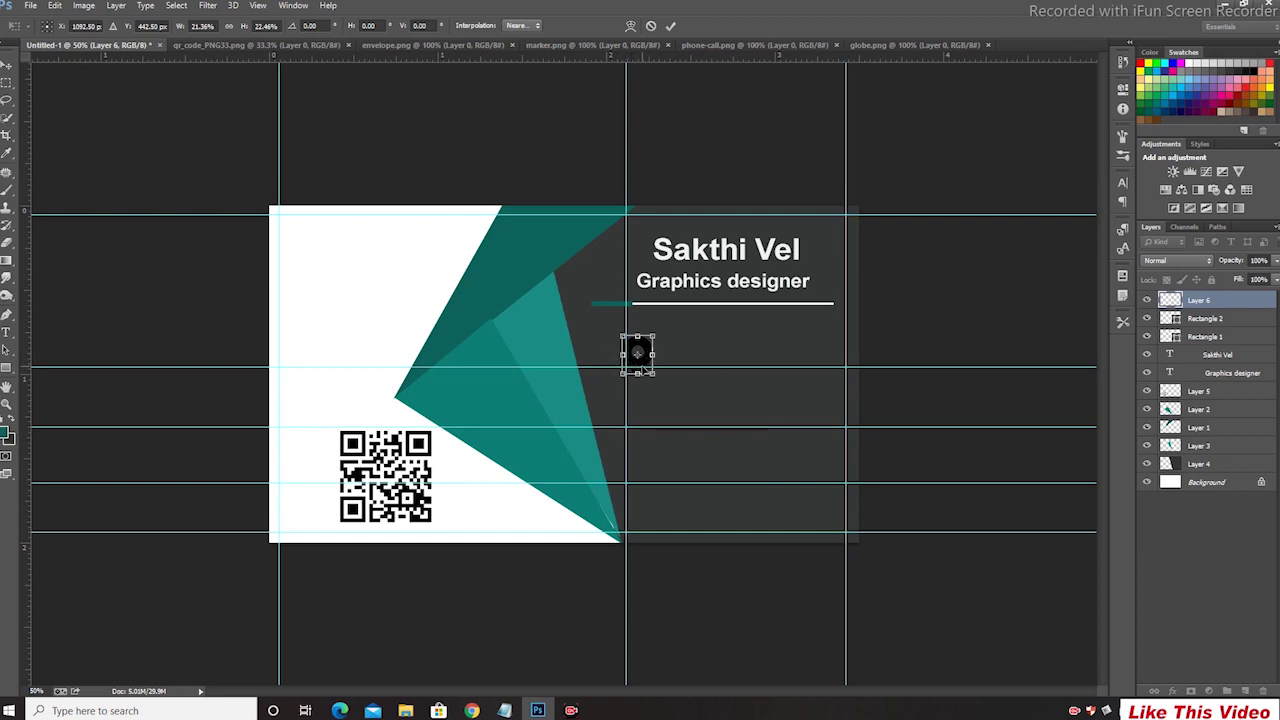
pyautogui.moveTo(646, 370); pyautogui.dragTo(651, 362)
pyautogui.click(670, 25)
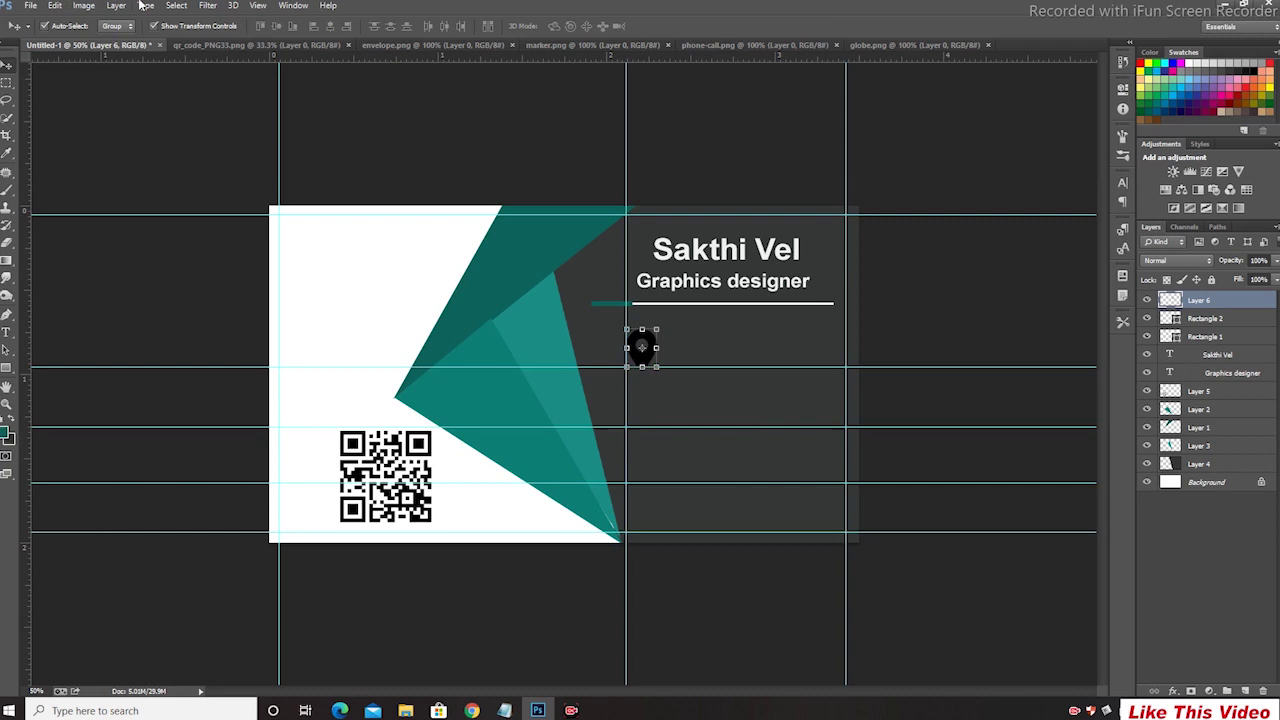
# - Turn the marker icon white using Hue/Saturation with Lightness +100 and scale the icon down slightly
pyautogui.click(88, 6)
pyautogui.moveTo(110, 39)
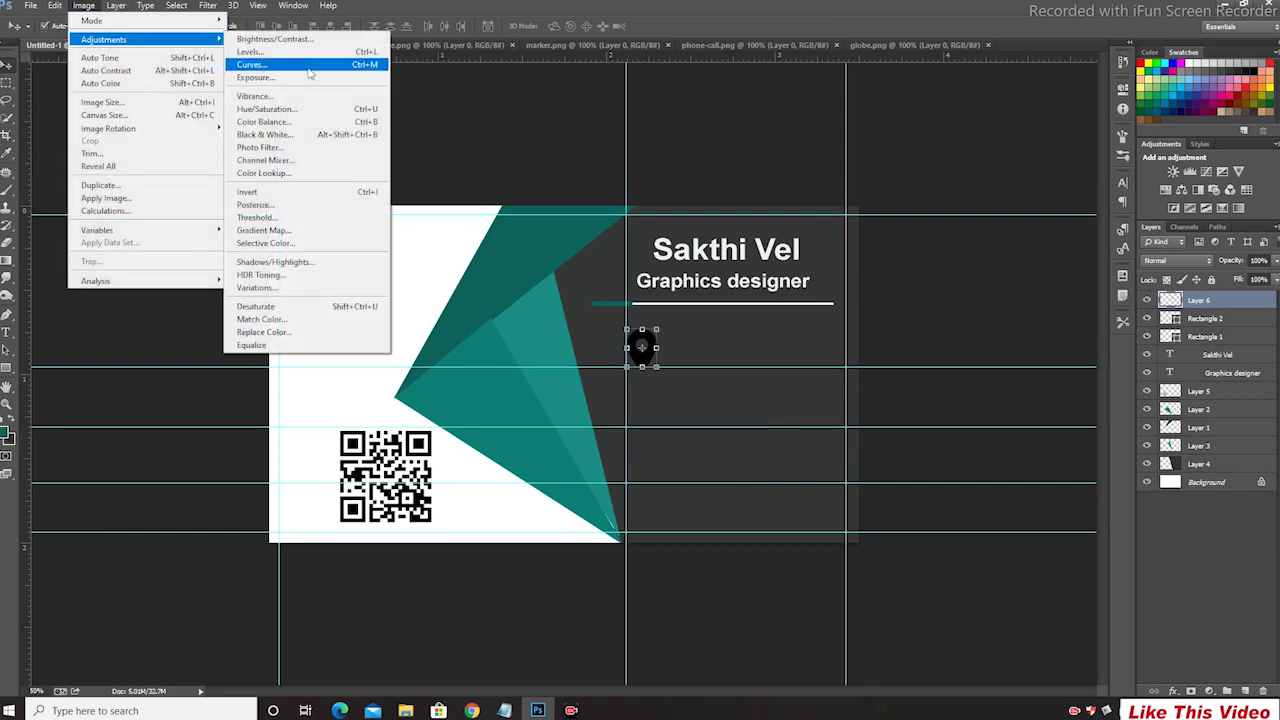
pyautogui.click(308, 109)
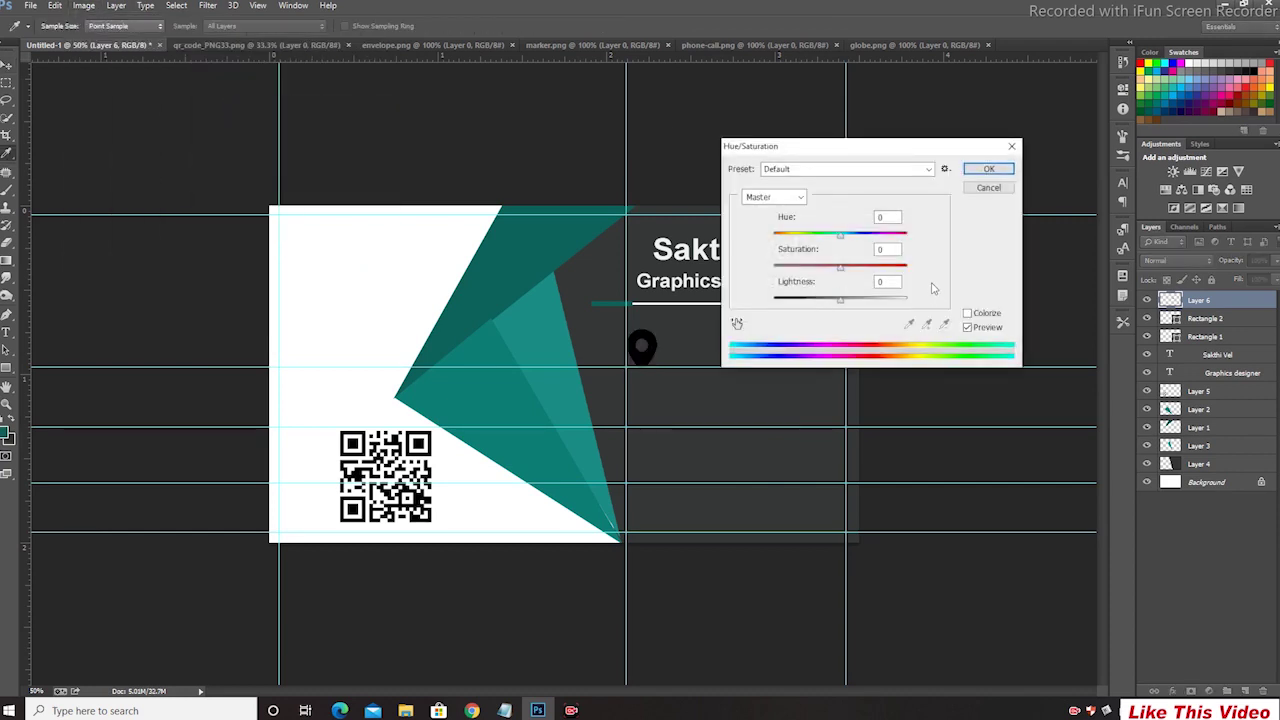
pyautogui.moveTo(841, 301); pyautogui.dragTo(928, 310)
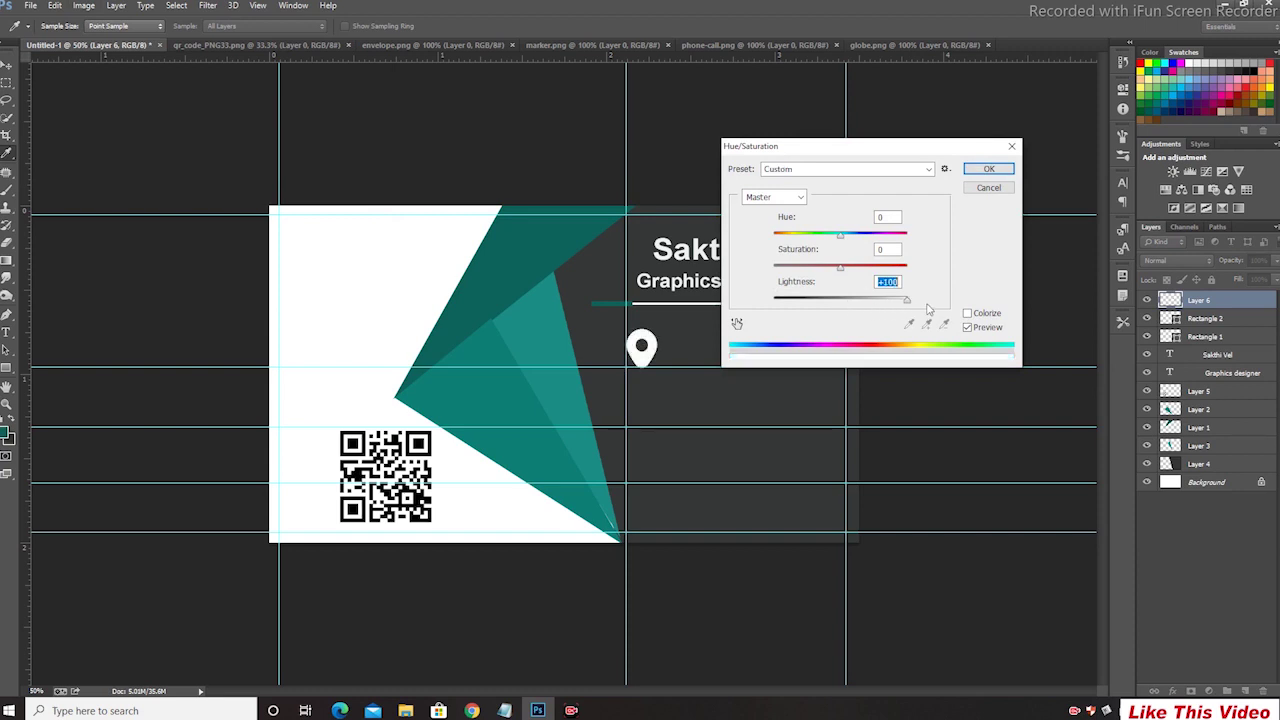
pyautogui.click(988, 169)
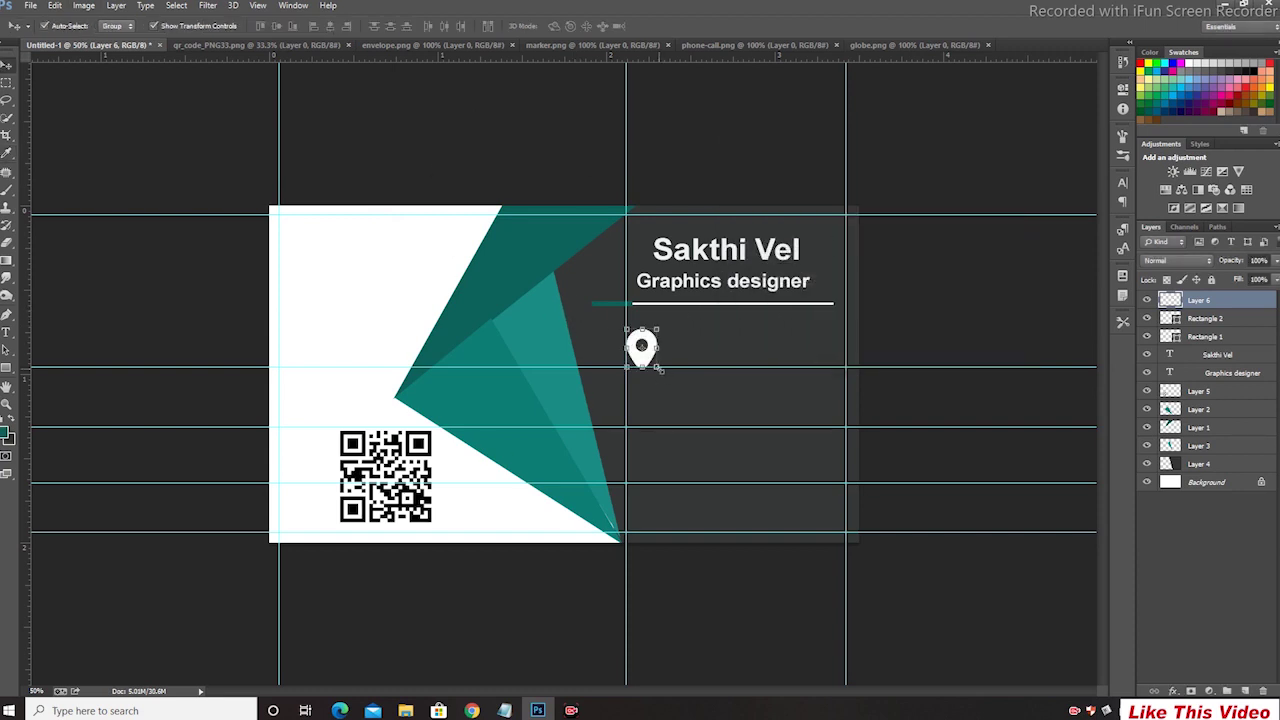
pyautogui.moveTo(657, 368); pyautogui.dragTo(652, 350)
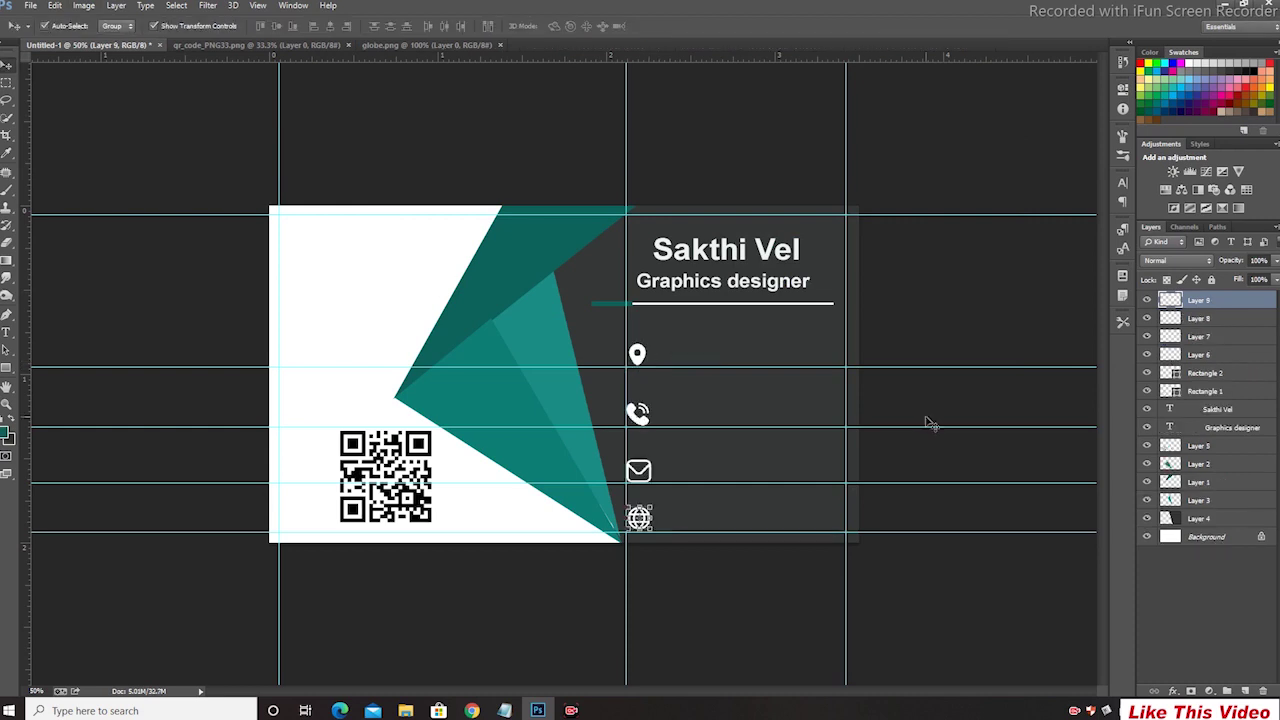
# - Nudge the globe icon slightly down on the card and deselect it
pyautogui.press('Down')
pyautogui.press('Down')
pyautogui.press('Down')
pyautogui.press('Down')
pyautogui.click(925, 131)
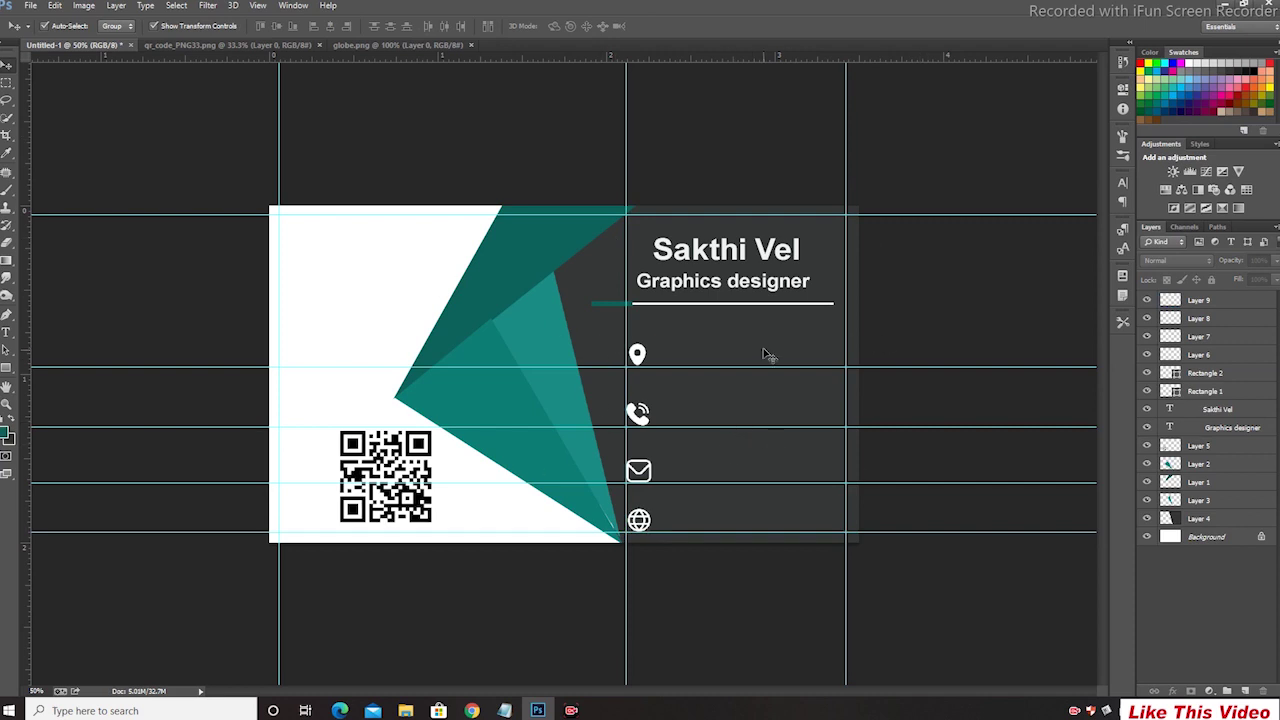
# - Copy the postal address line from the Notepad notes and return to the Photoshop card
pyautogui.click(505, 710)
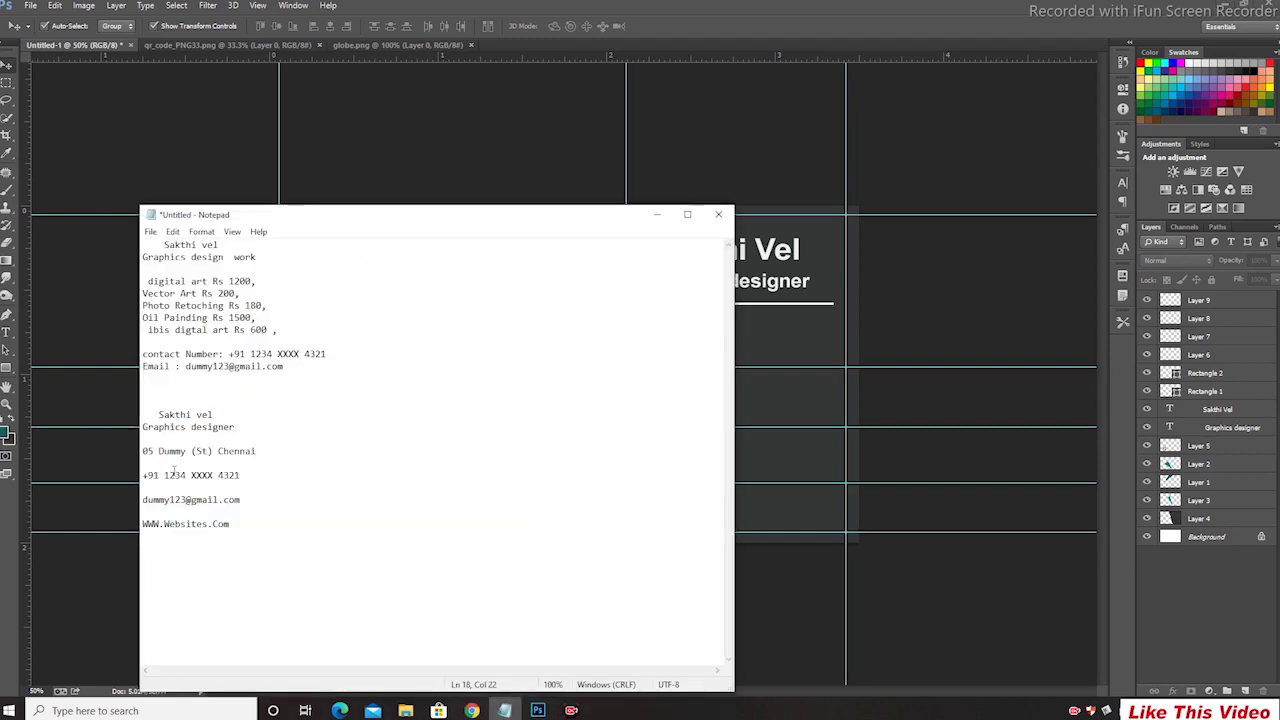
pyautogui.moveTo(143, 451); pyautogui.dragTo(258, 451)
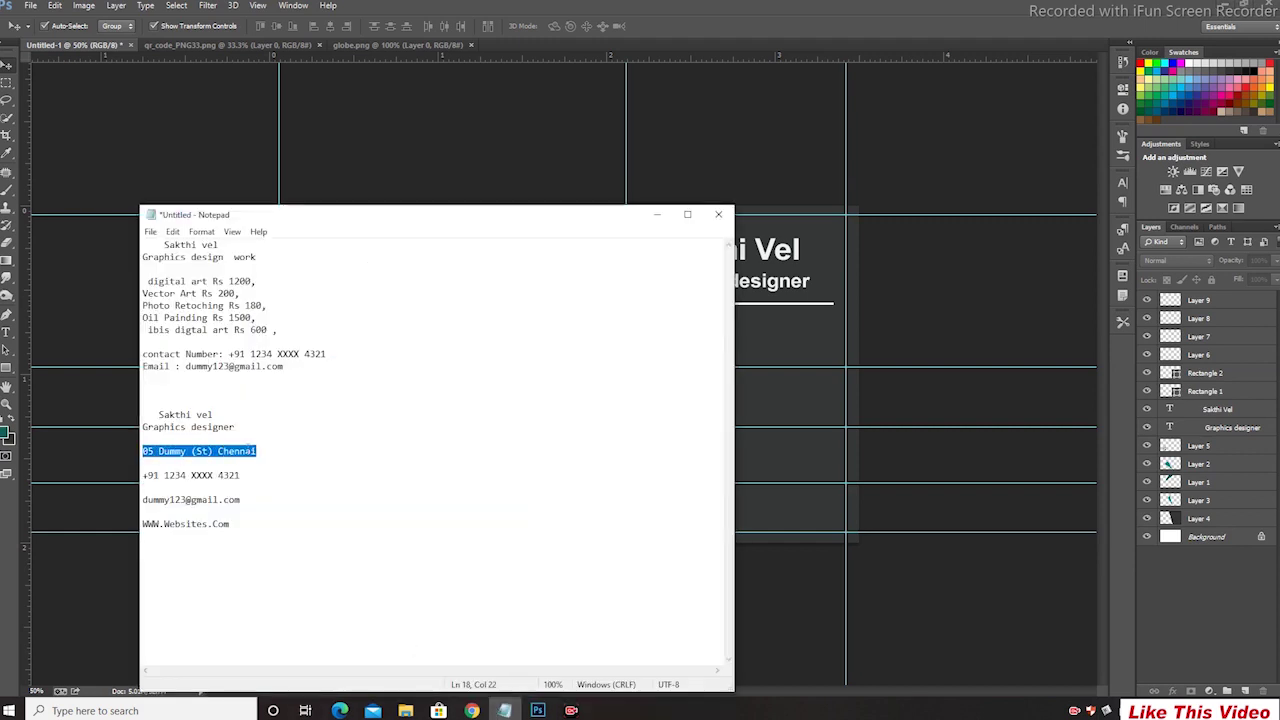
pyautogui.rightClick(250, 450)
pyautogui.click(279, 491)
pyautogui.click(911, 110)
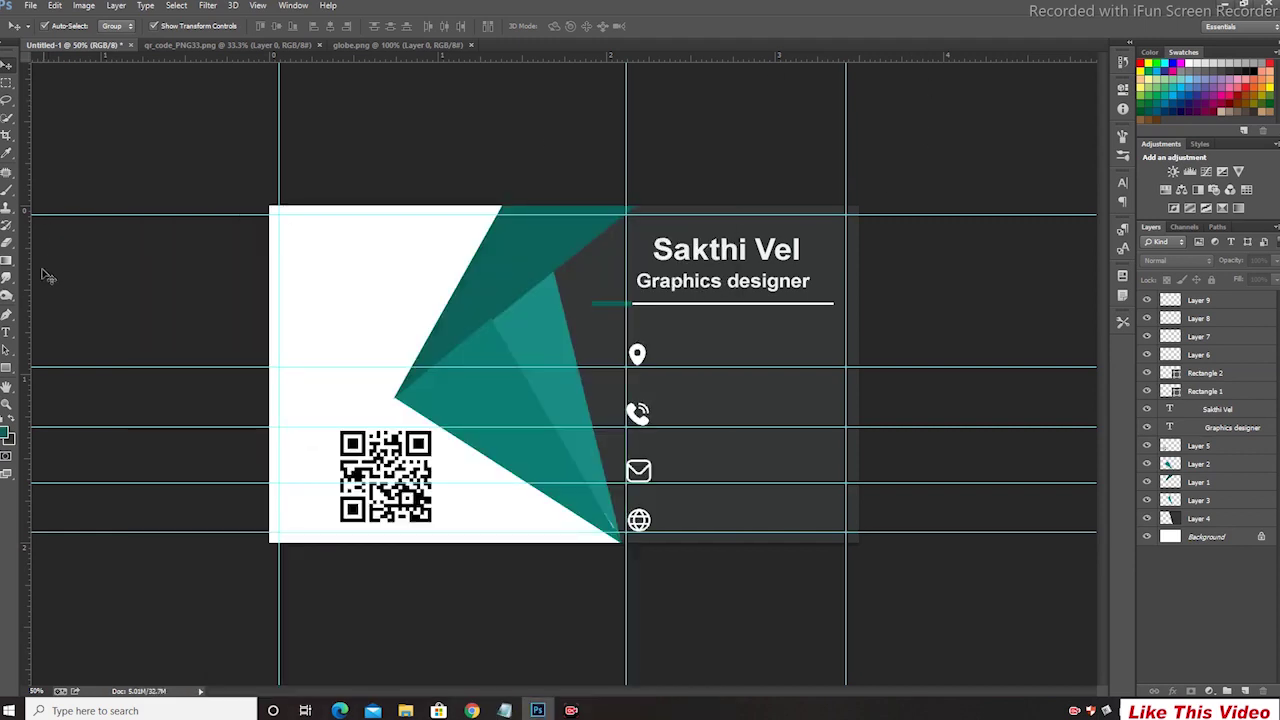
# - Paste the address as a text layer beside the marker icon and color it #f9f9f9
pyautogui.click(6, 333)
pyautogui.click(664, 357)
pyautogui.rightClick(664, 357)
pyautogui.click(696, 416)
pyautogui.click(443, 26)
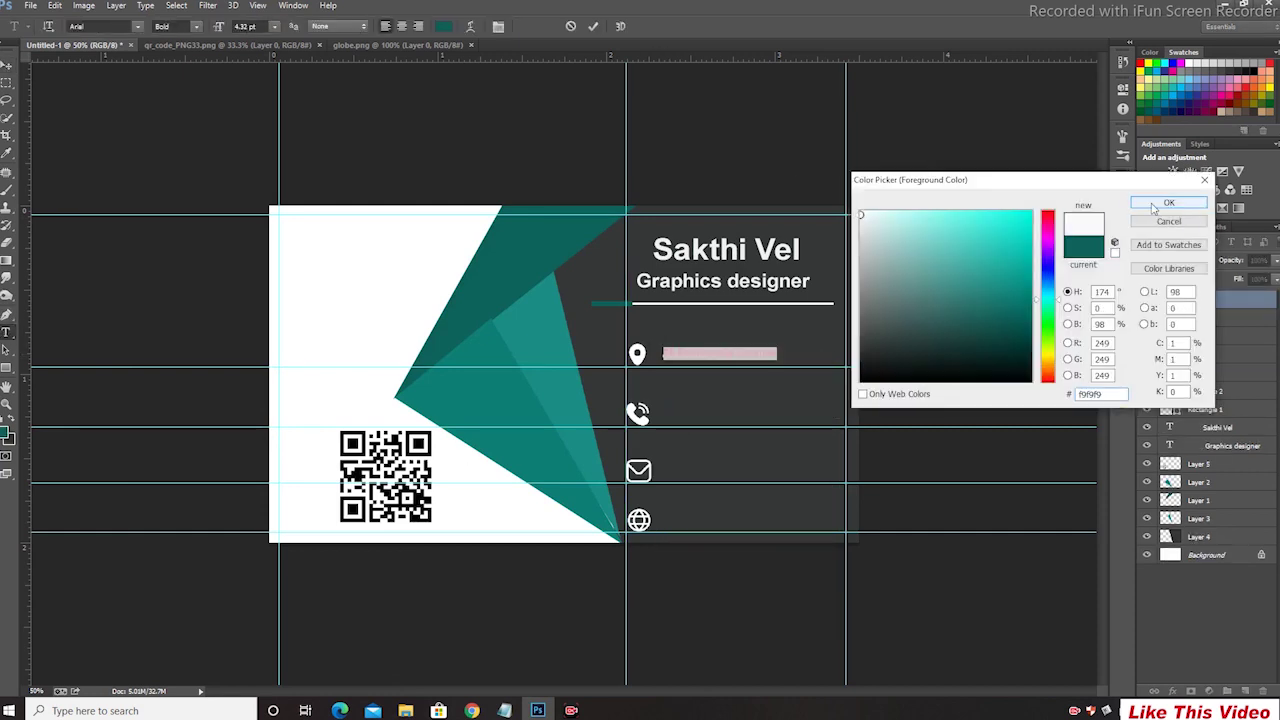
pyautogui.click(1168, 206)
pyautogui.hotkey('ctrl', 'Return')
pyautogui.hotkey('ctrl', 't')
pyautogui.click(671, 26)
# - Nudge the address text left and stretch it slightly so it sits close to the marker icon
pyautogui.press('Left')
pyautogui.press('Left')
pyautogui.press('Left')
pyautogui.press('Left')
pyautogui.press('Left')
pyautogui.press('Left')
pyautogui.moveTo(752, 348); pyautogui.dragTo(752, 342)
pyautogui.moveTo(658, 356); pyautogui.dragTo(653, 356)
pyautogui.click(671, 26)
# - Add the phone number copied from Notepad as white text beside the phone icon and enlarge it
pyautogui.click(6, 333)
pyautogui.click(663, 417)
pyautogui.click(505, 710)
pyautogui.moveTo(241, 474); pyautogui.dragTo(144, 474)
pyautogui.rightClick(147, 478)
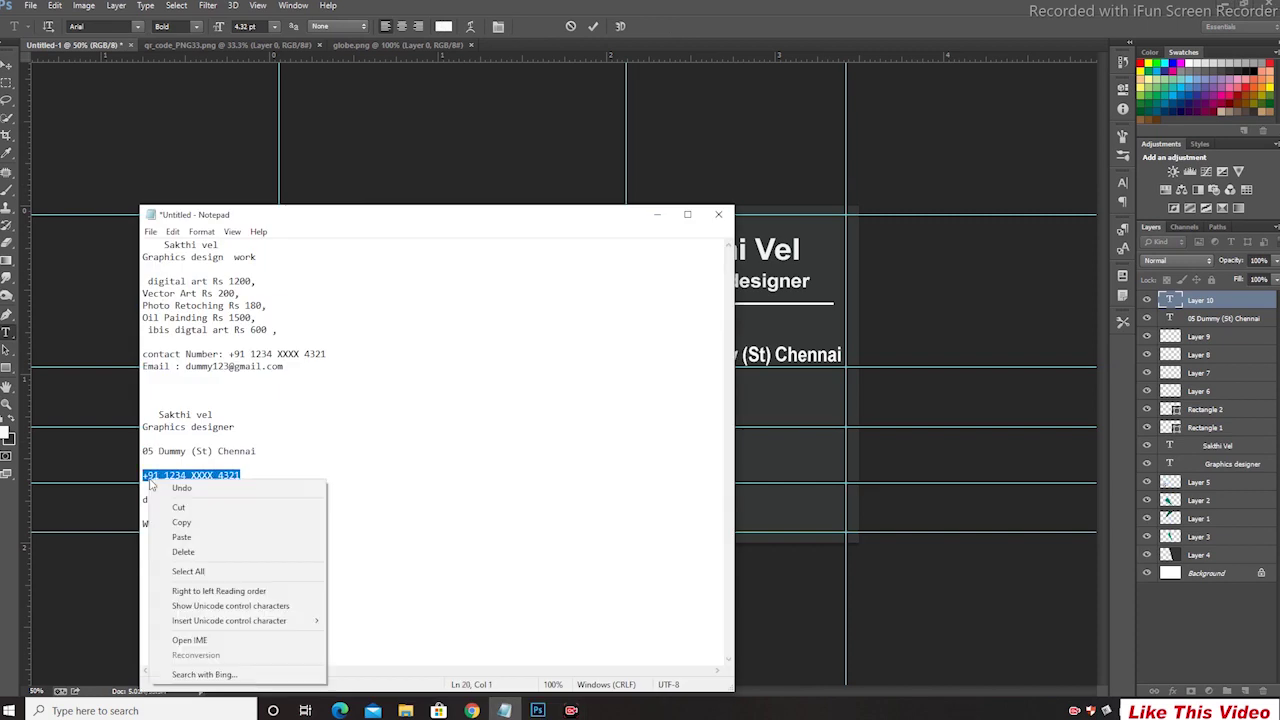
pyautogui.click(182, 523)
pyautogui.click(700, 477)
pyautogui.moveTo(764, 424); pyautogui.dragTo(832, 431)
pyautogui.click(671, 26)
# - Fine-tune the phone number text's position and size beside its icon, and slightly adjust the address text's height
pyautogui.hotkey('shift', 'Left')
pyautogui.hotkey('shift', 'Left')
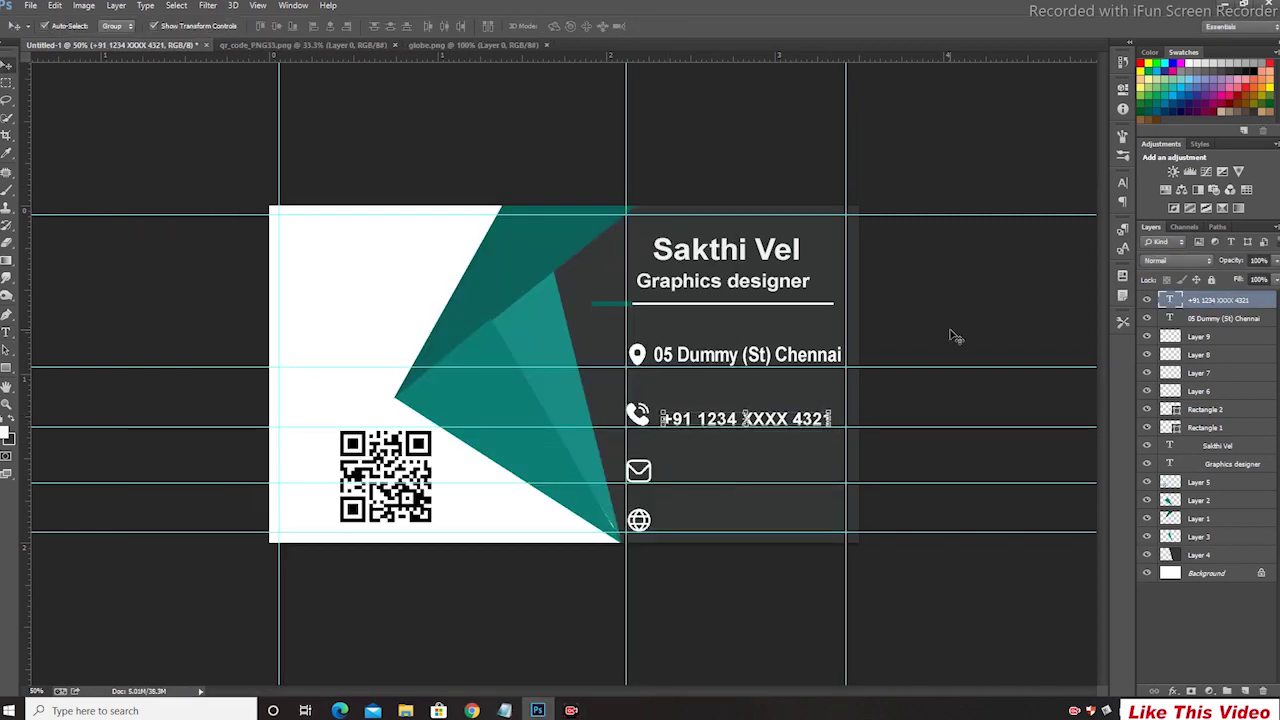
pyautogui.moveTo(741, 410); pyautogui.dragTo(741, 412)
pyautogui.moveTo(826, 419); pyautogui.dragTo(833, 420)
pyautogui.press('Return')
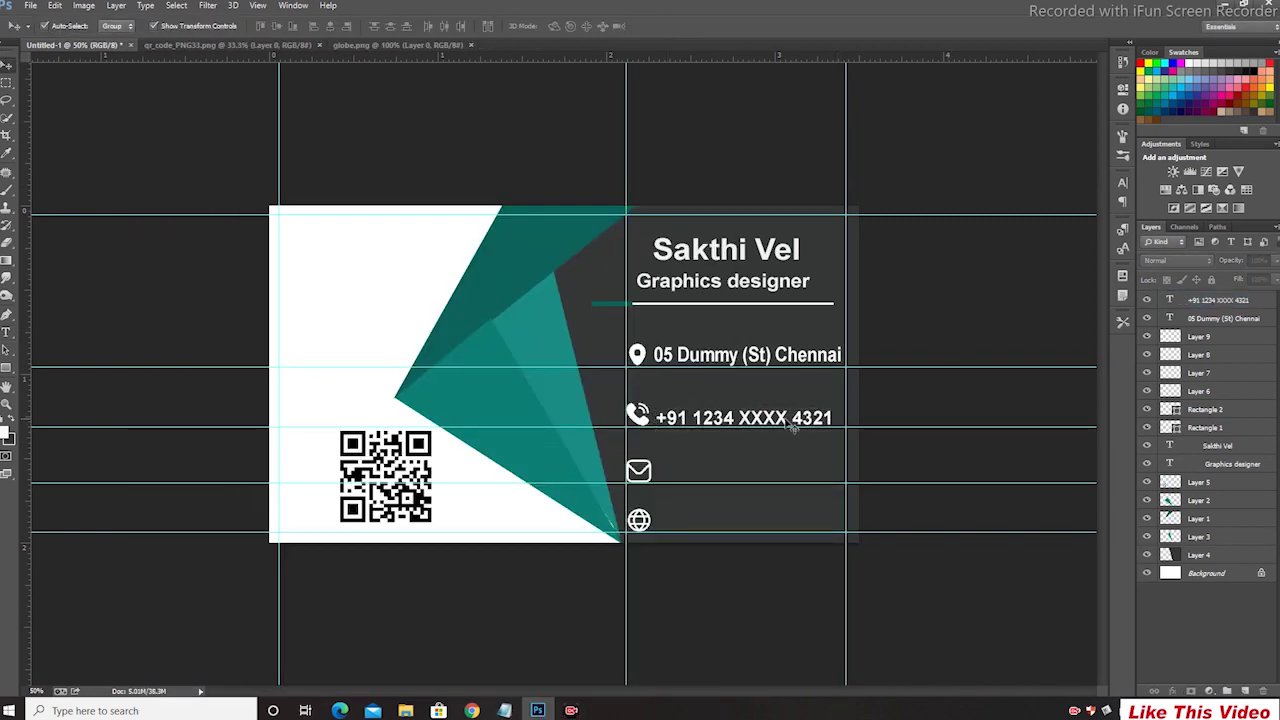
pyautogui.hotkey('shift', 'Right')
pyautogui.moveTo(748, 411); pyautogui.dragTo(749, 407)
pyautogui.press('Return')
pyautogui.click(945, 368)
pyautogui.hotkey('ctrl', 'z')
pyautogui.click(945, 368)
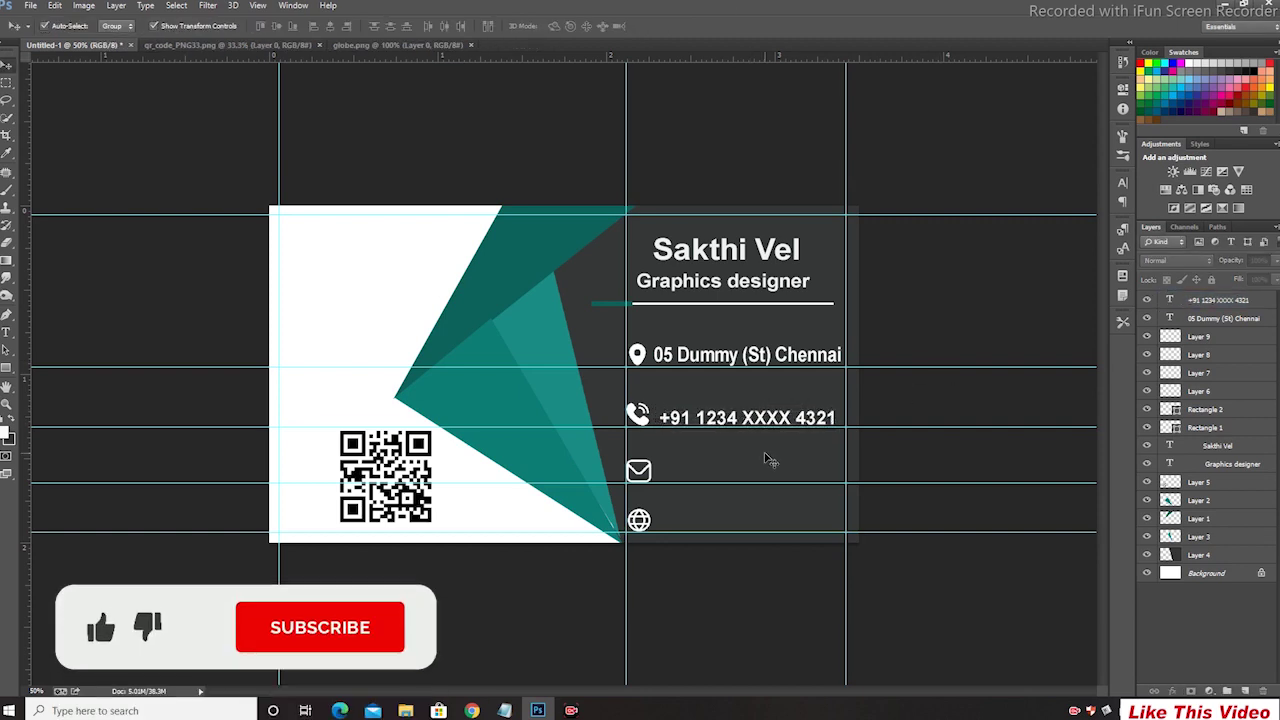
pyautogui.click(761, 356)
pyautogui.moveTo(751, 351); pyautogui.dragTo(752, 350)
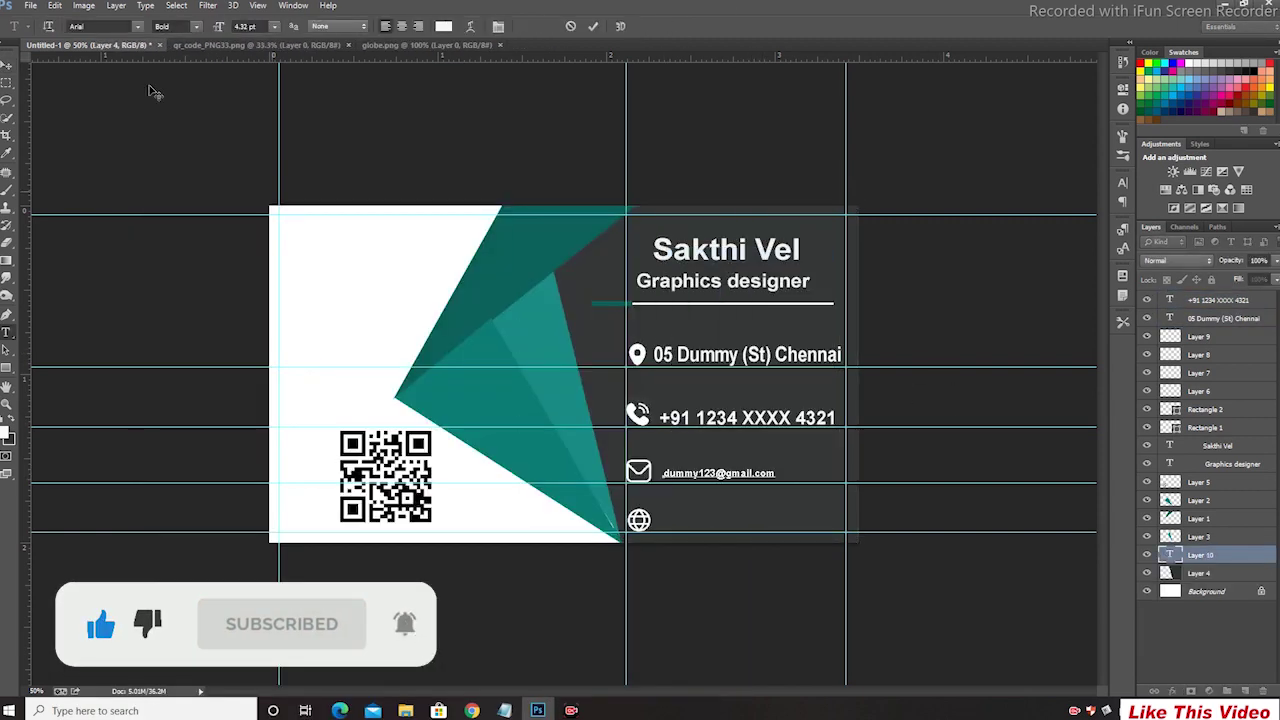
# - Enlarge the email text beside the envelope icon to about 152%
pyautogui.click(6, 65)
pyautogui.moveTo(777, 480); pyautogui.dragTo(835, 487)
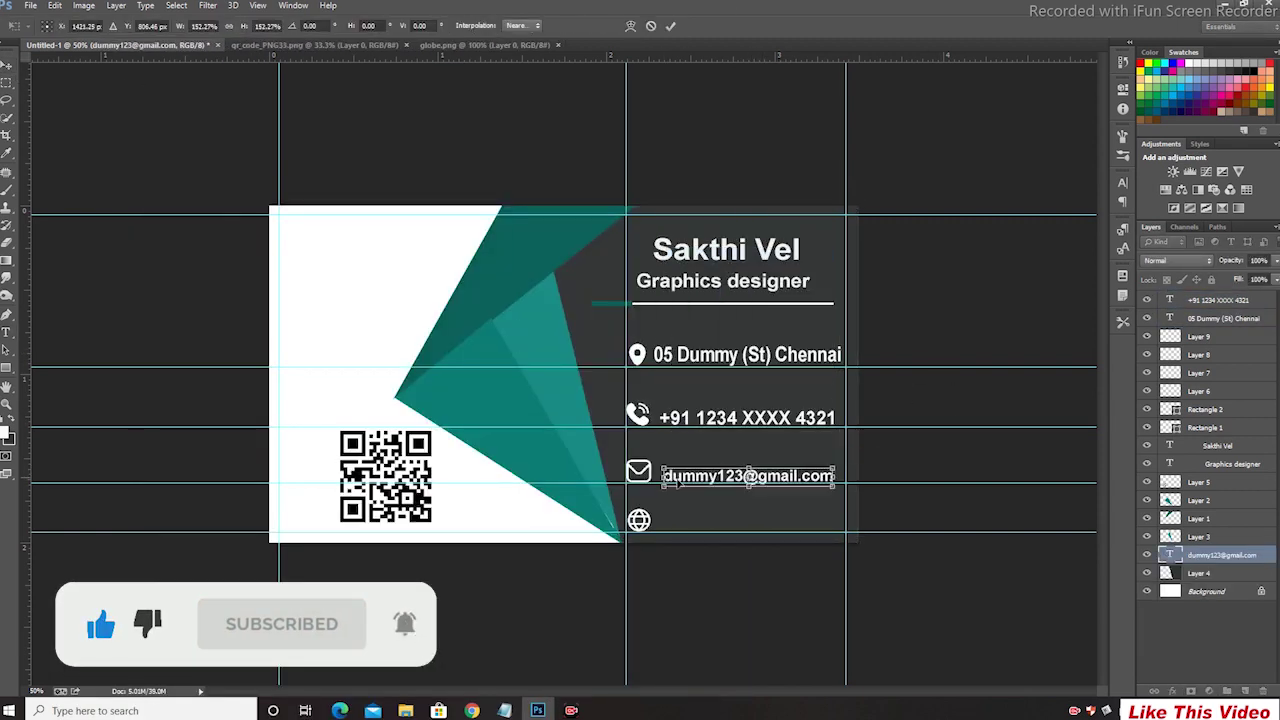
pyautogui.press('Return')
# - Capitalize the first letter of the email text and stretch the text slightly taller and wider
pyautogui.click(6, 332)
pyautogui.click(673, 478)
pyautogui.press('BackSpace')
pyautogui.write('D')
pyautogui.click(6, 65)
pyautogui.moveTo(750, 469); pyautogui.dragTo(751, 460)
pyautogui.moveTo(835, 473); pyautogui.dragTo(841, 473)
pyautogui.click(671, 26)
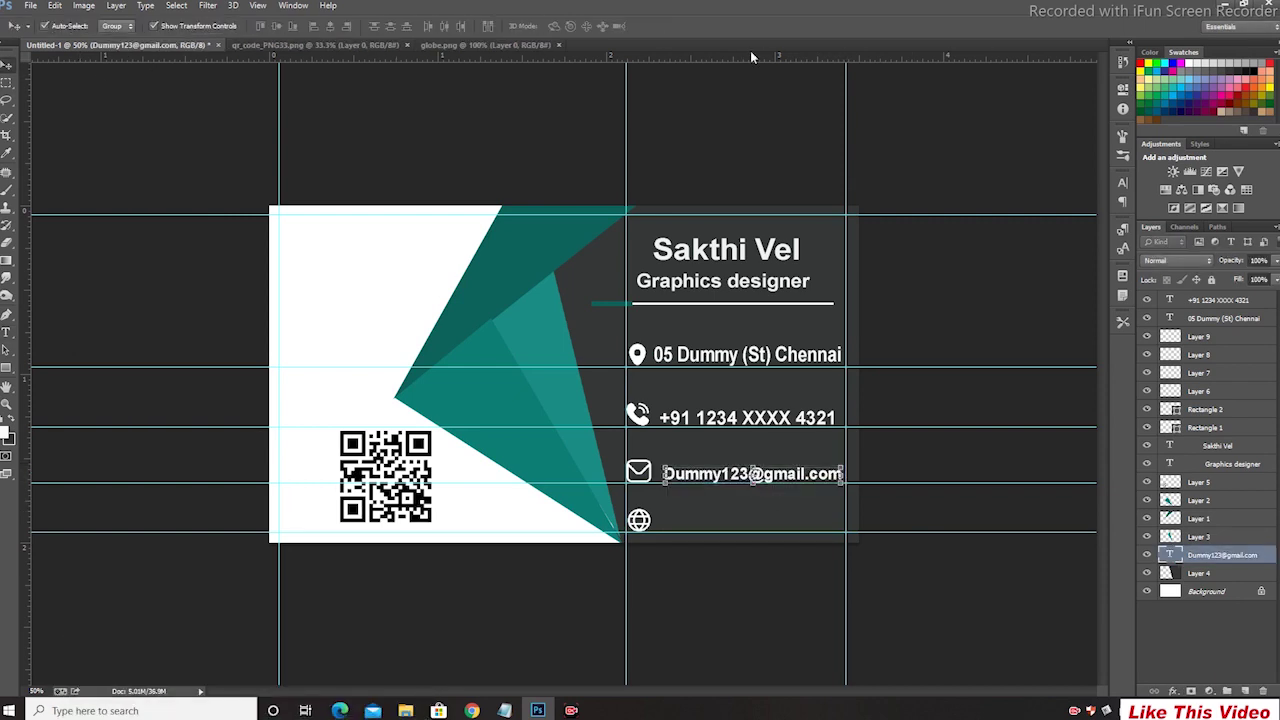
pyautogui.click(910, 456)
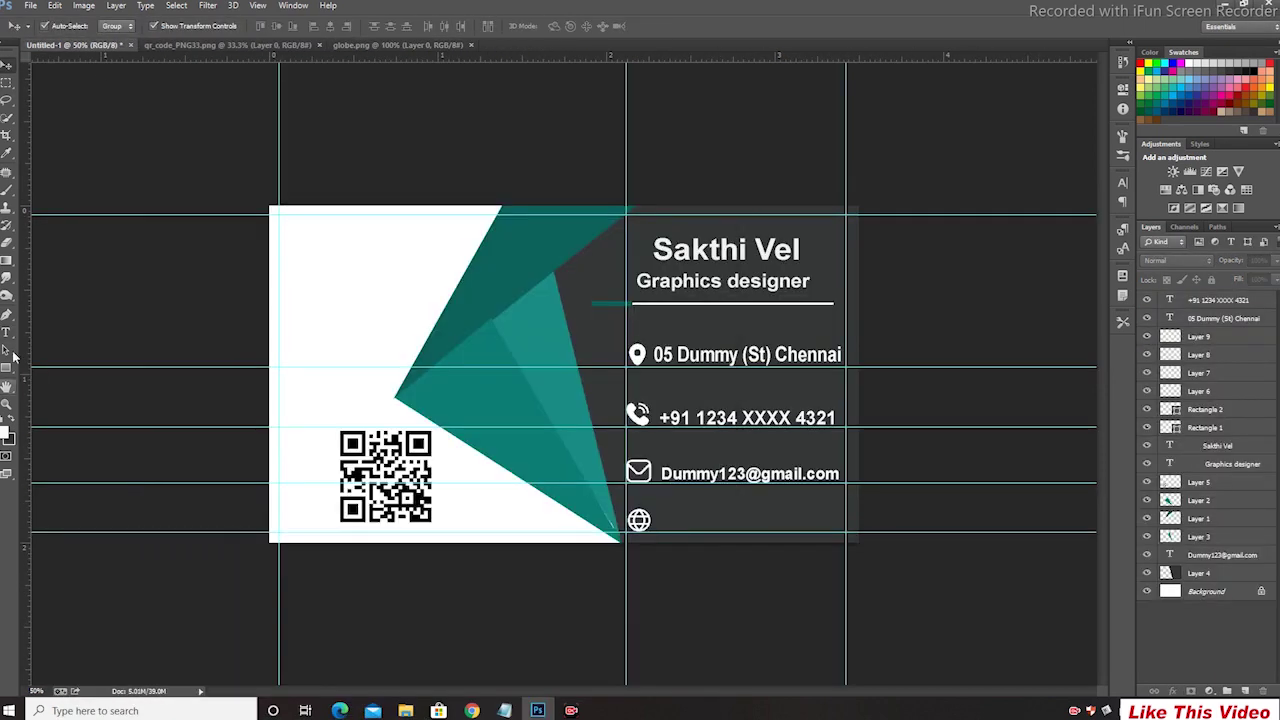
pyautogui.click(676, 470)
pyautogui.rightClick(676, 470)
pyautogui.click(703, 303)
pyautogui.click(6, 65)
pyautogui.moveTo(773, 528); pyautogui.dragTo(819, 532)
pyautogui.moveTo(745, 531); pyautogui.dragTo(823, 523)
pyautogui.click(671, 26)
pyautogui.click(905, 470)
pyautogui.click(748, 525)
pyautogui.press('Return')
pyautogui.click(847, 609)
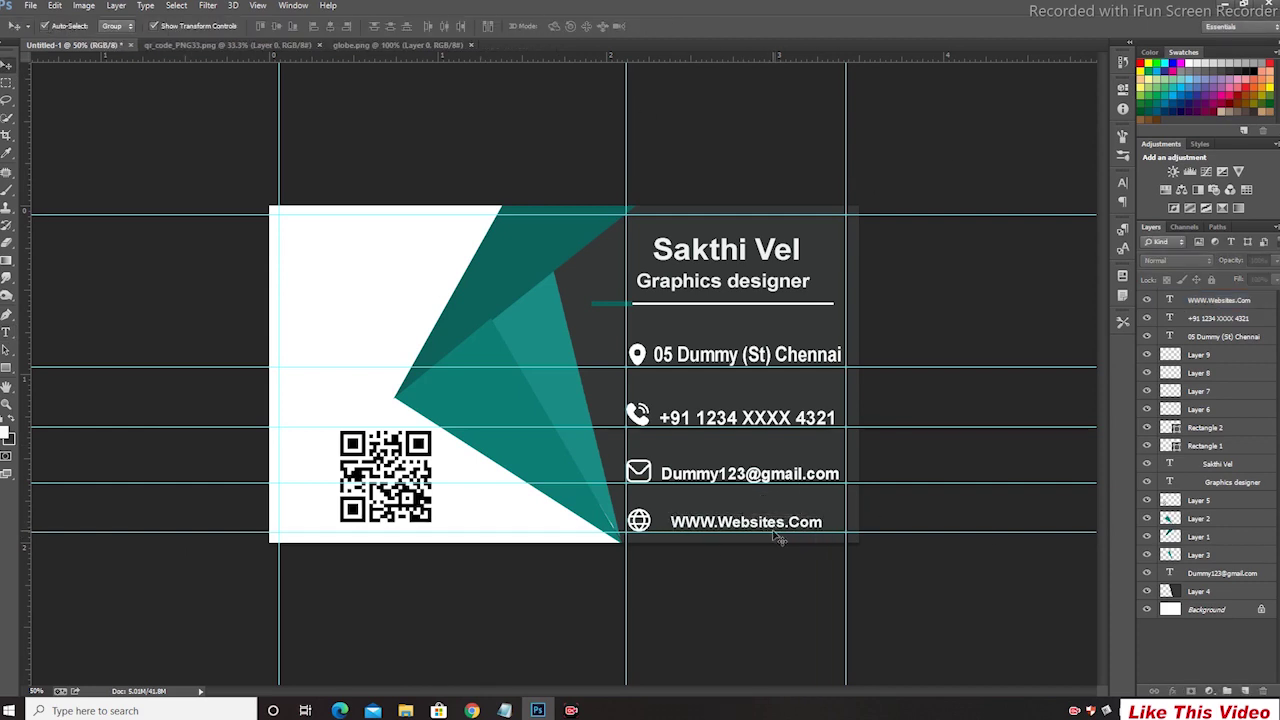
# - Nudge the website text slightly down and left beside the globe icon, and deselect it
pyautogui.click(773, 532)
pyautogui.click(768, 523)
pyautogui.click(776, 580)
pyautogui.click(752, 527)
pyautogui.press('Down')
pyautogui.press('Down')
pyautogui.press('Down')
pyautogui.press('Down')
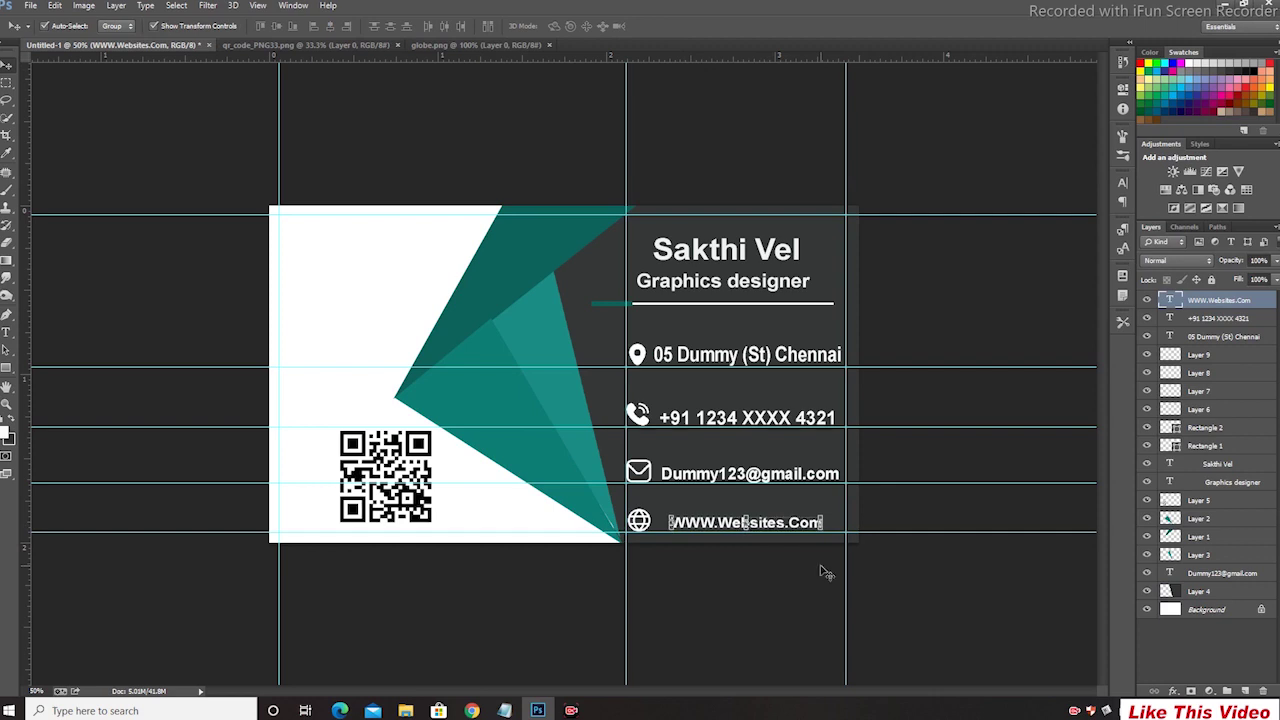
pyautogui.press('Left')
pyautogui.press('Left')
pyautogui.press('Left')
pyautogui.press('Left')
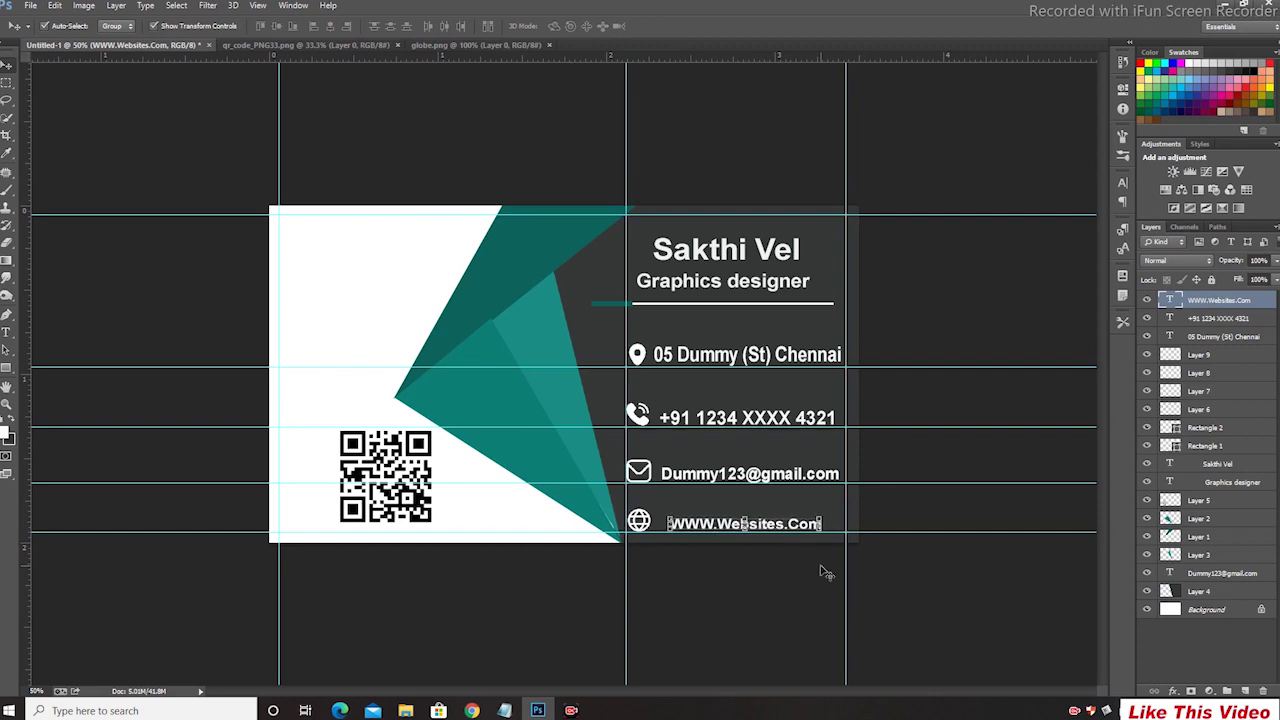
pyautogui.click(945, 481)
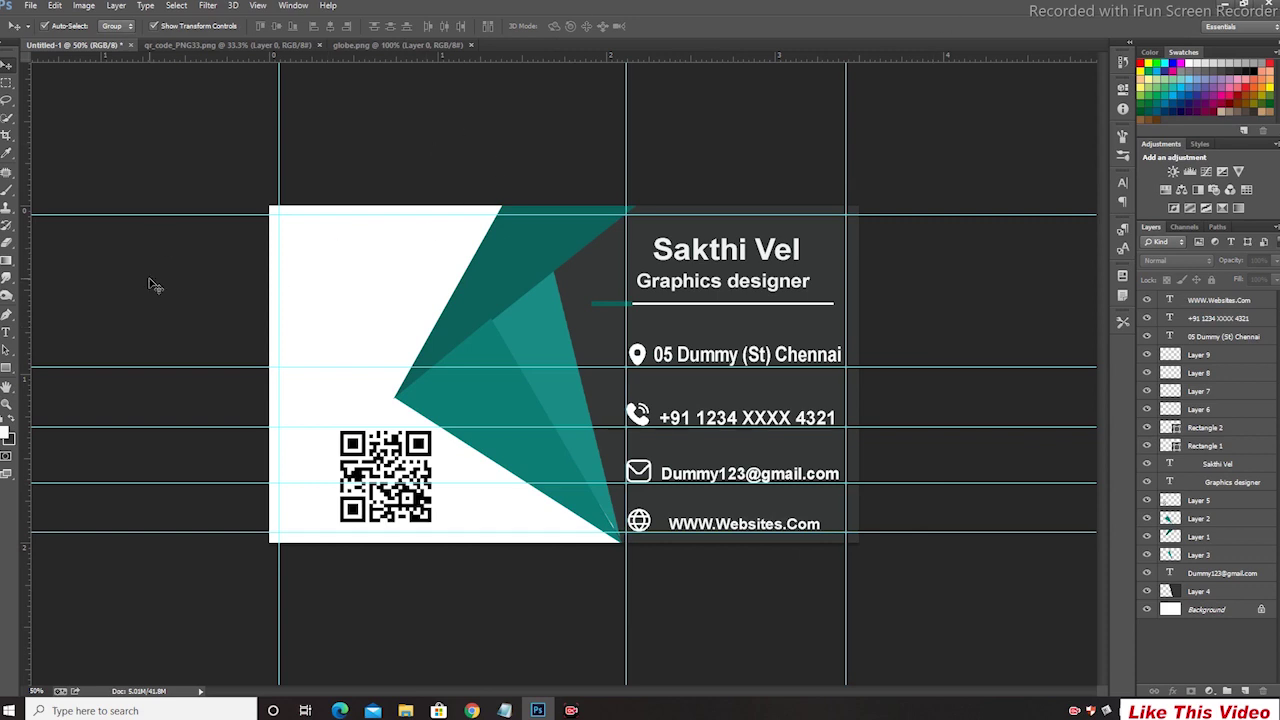
# - Draw a closed Pen path around the card's upper-left corner, curving from the top edge near the teal shape to the left edge
pyautogui.click(6, 316)
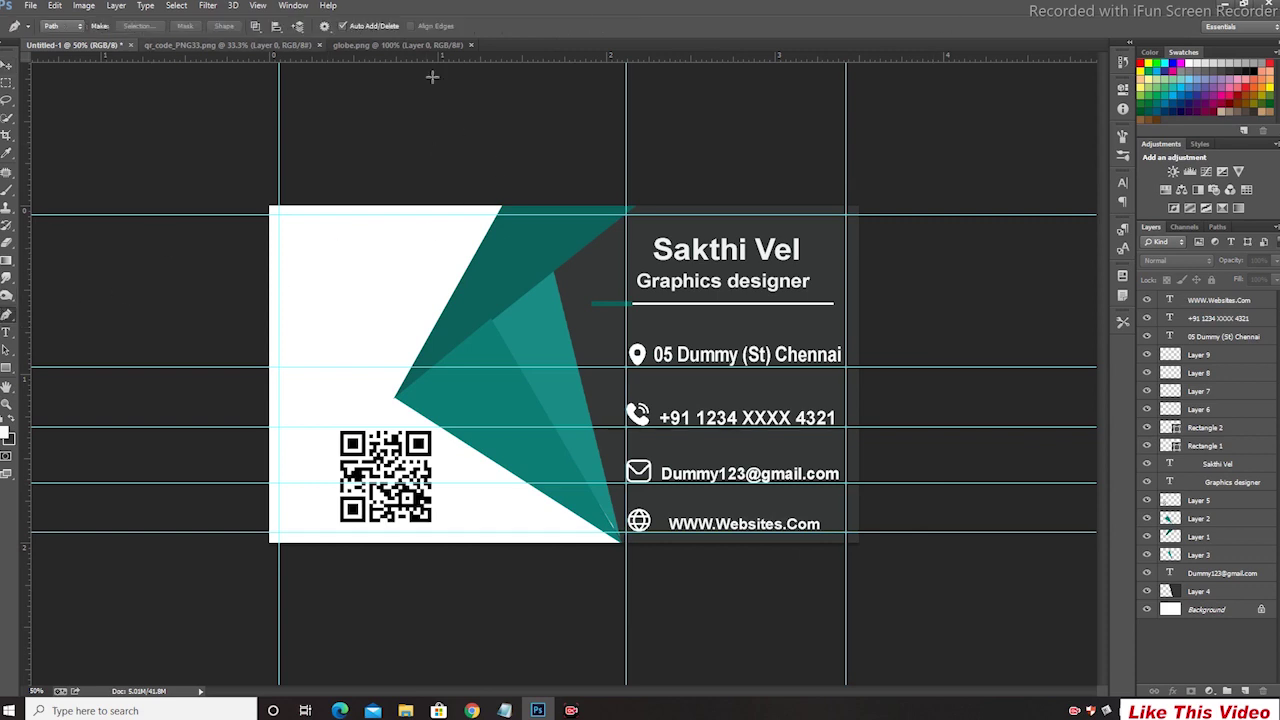
pyautogui.click(492, 208)
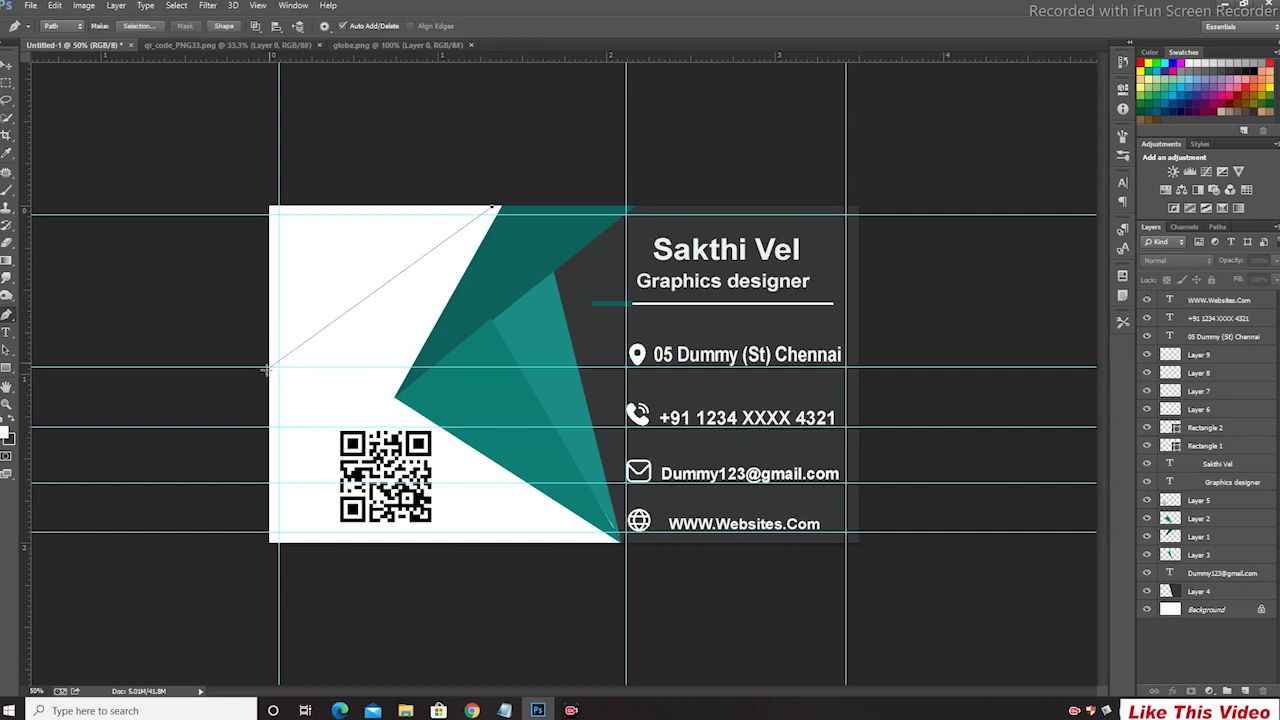
pyautogui.moveTo(266, 368); pyautogui.dragTo(135, 372)
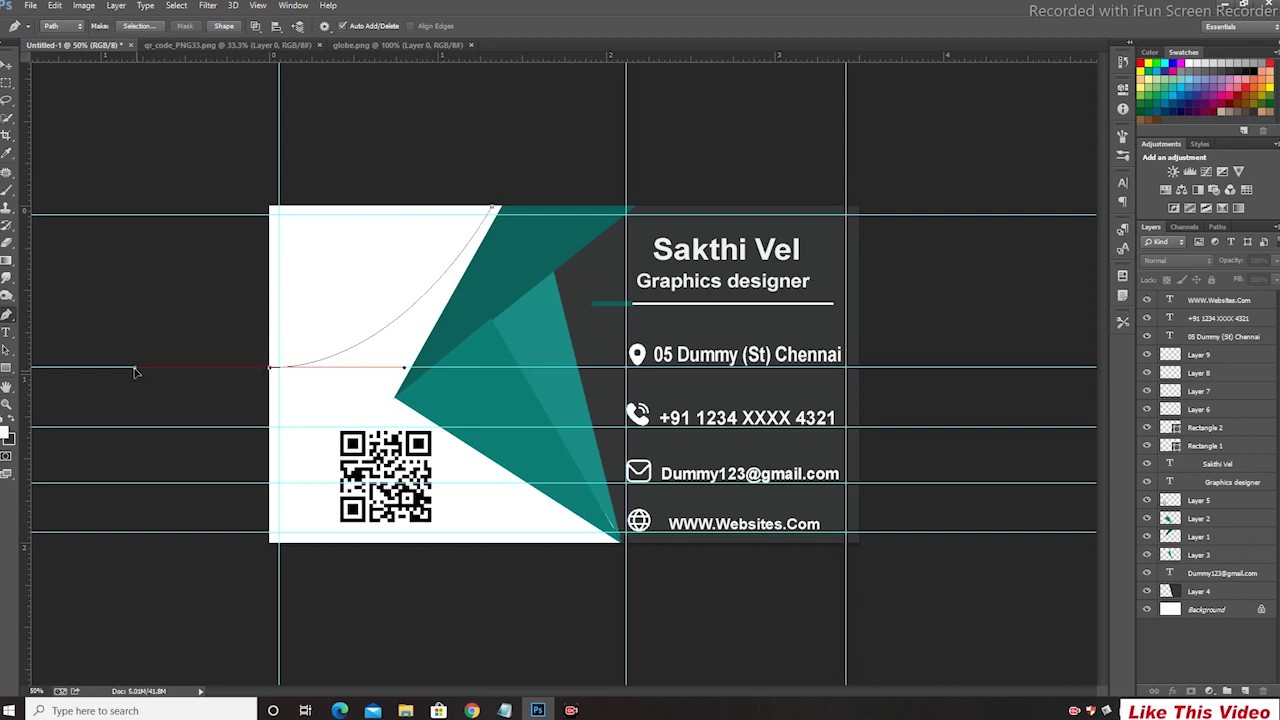
pyautogui.moveTo(200, 184); pyautogui.dragTo(302, 160)
pyautogui.moveTo(423, 183); pyautogui.dragTo(517, 178)
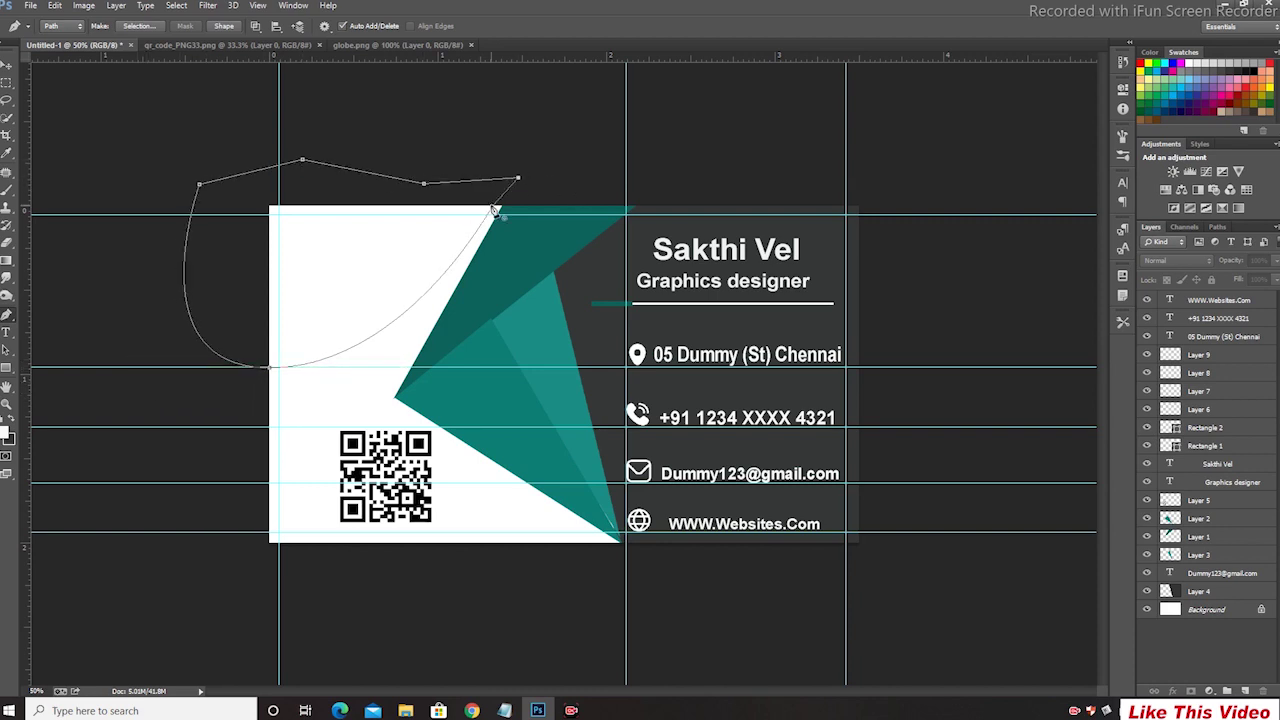
pyautogui.click(492, 208)
# - Fill the upper-left curved path with dark grey on its own layer, convert the path to a selection with no feather, and deselect
pyautogui.rightClick(423, 250)
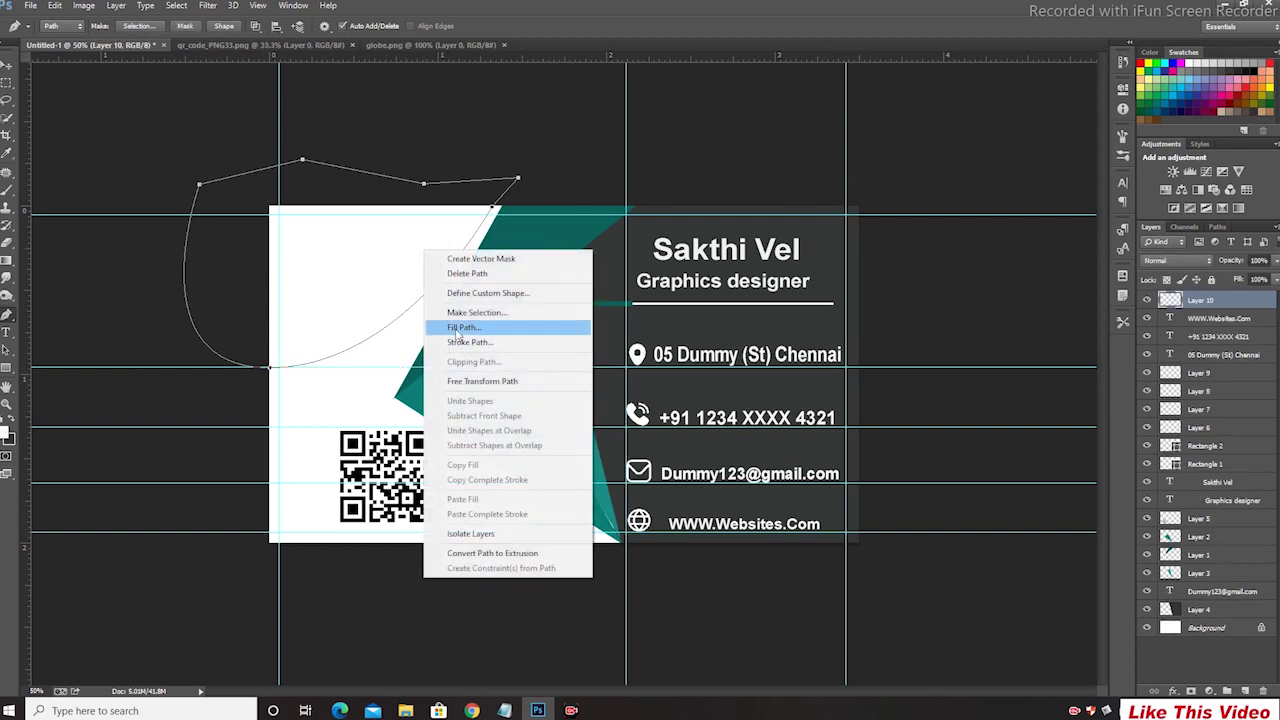
pyautogui.click(457, 330)
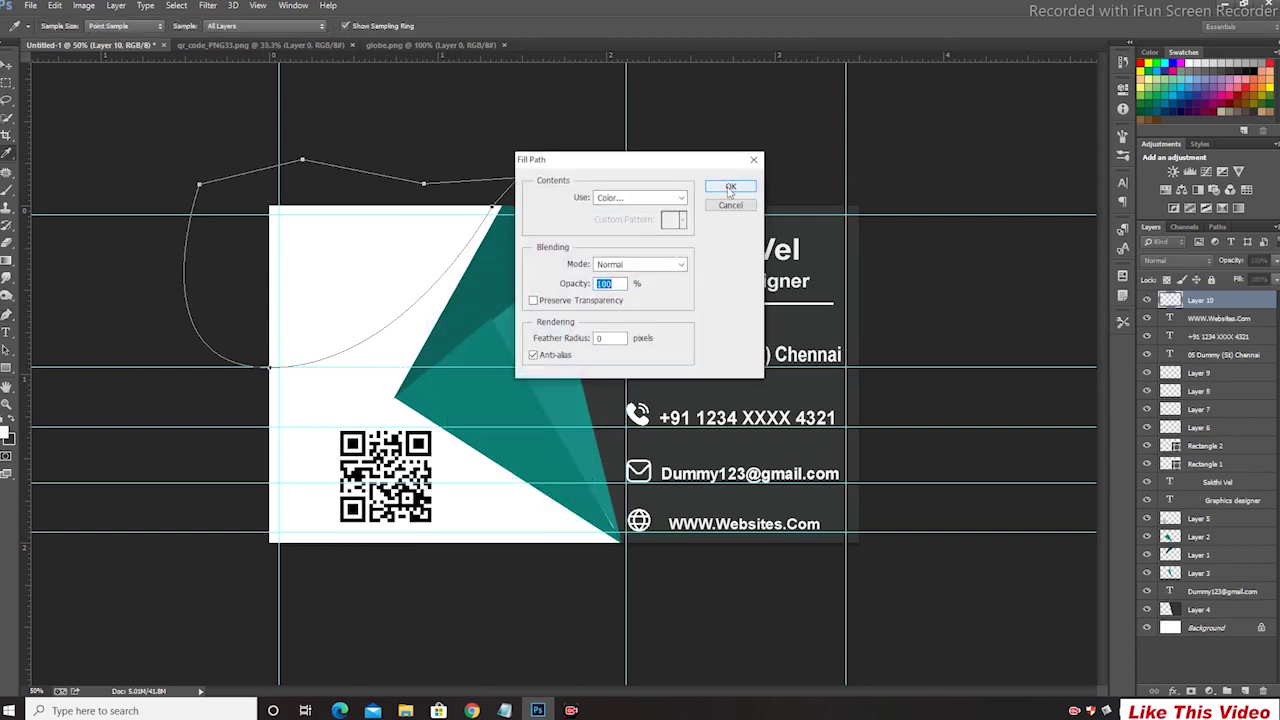
pyautogui.click(731, 188)
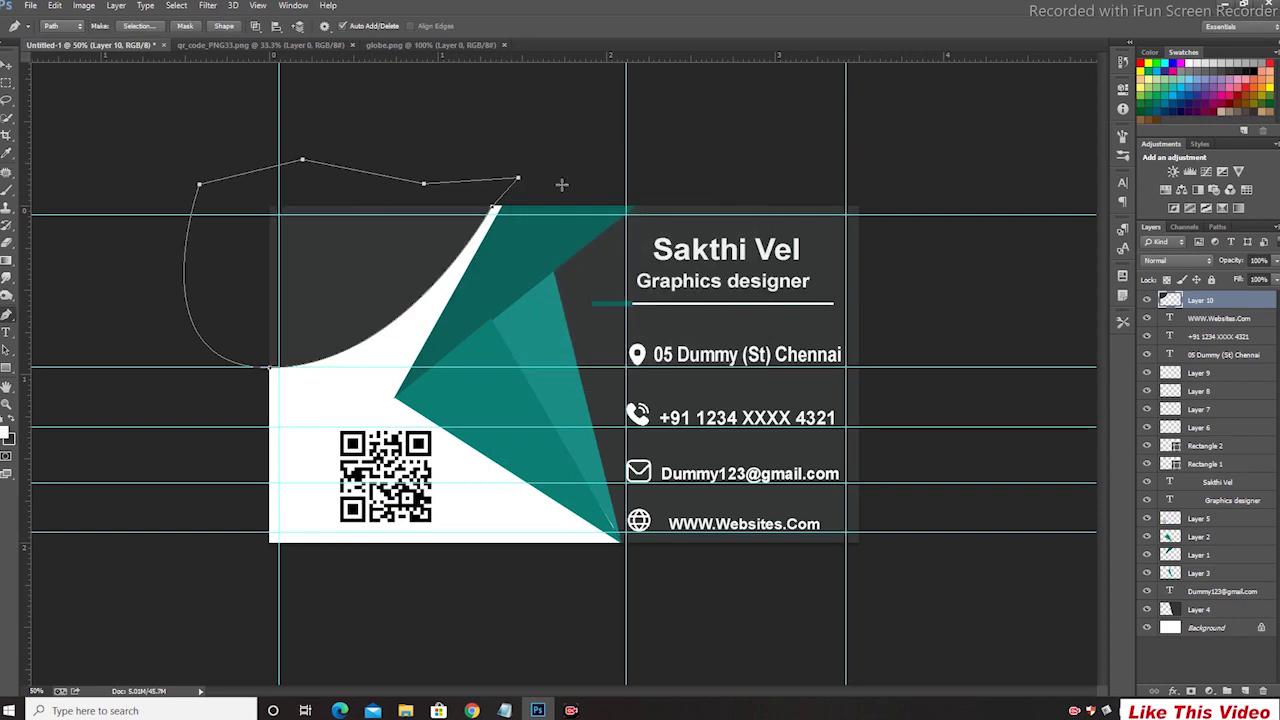
pyautogui.rightClick(330, 222)
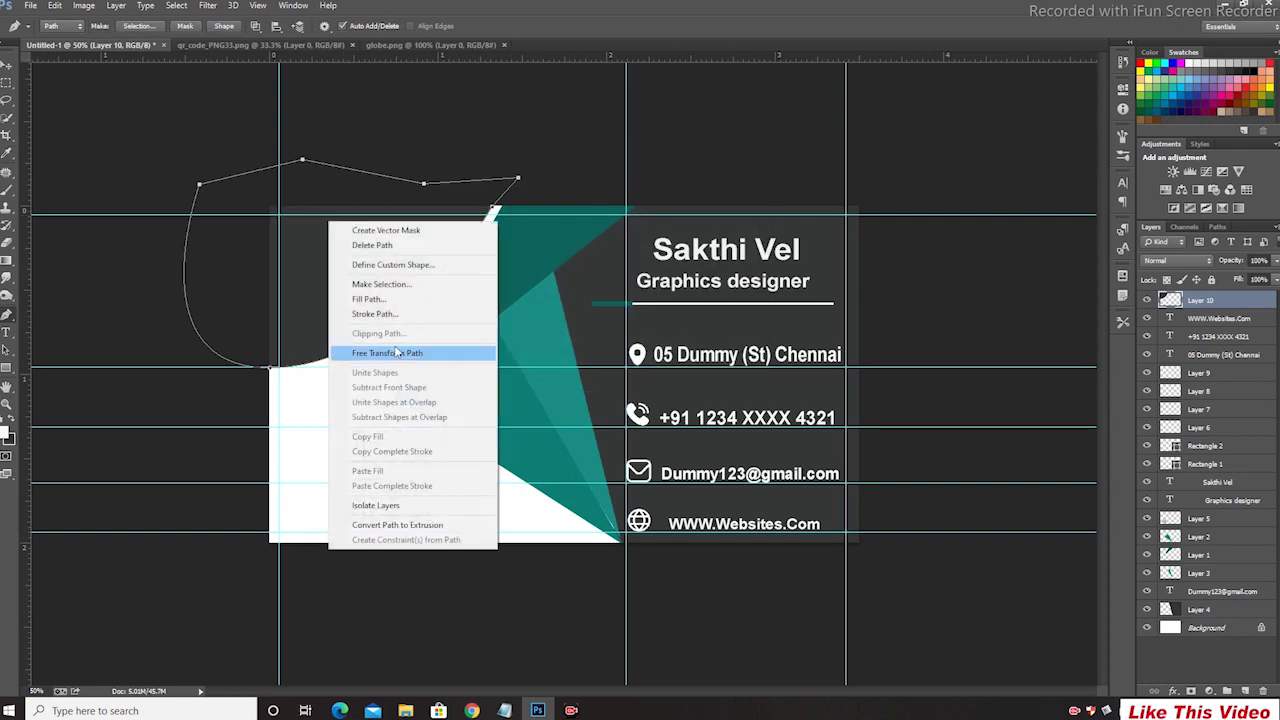
pyautogui.click(395, 285)
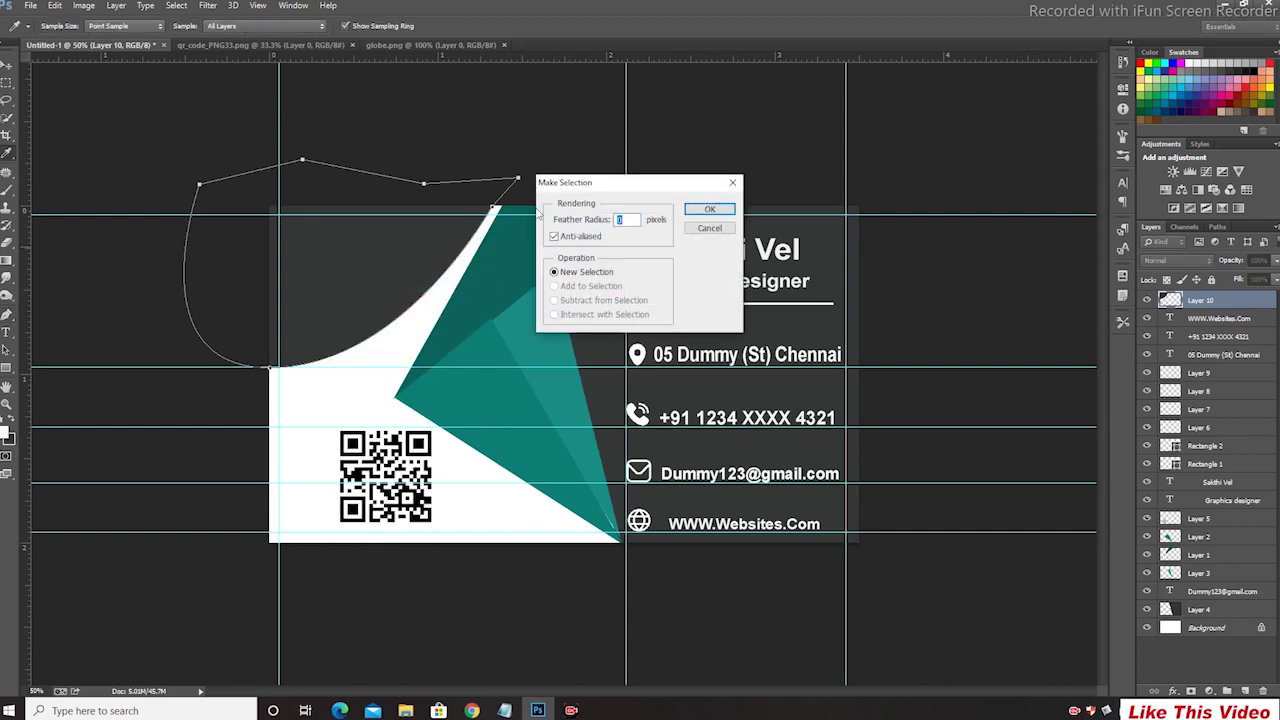
pyautogui.click(710, 209)
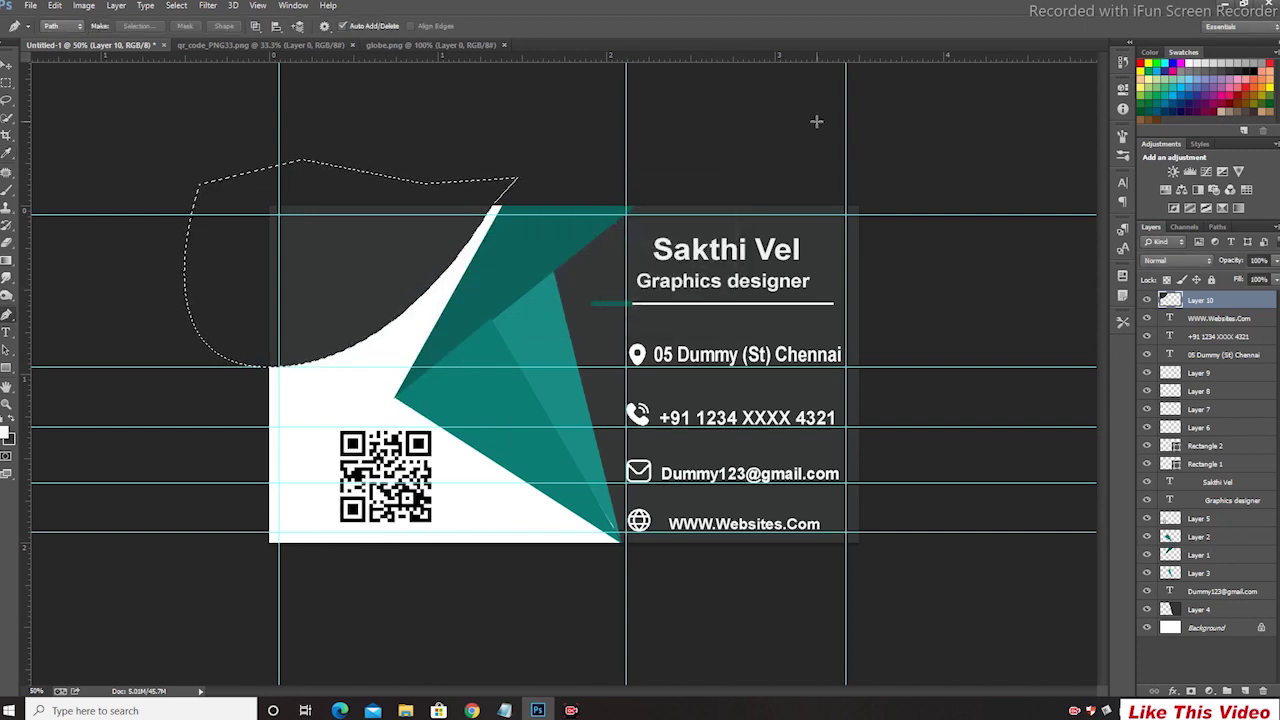
pyautogui.hotkey('ctrl', 'd')
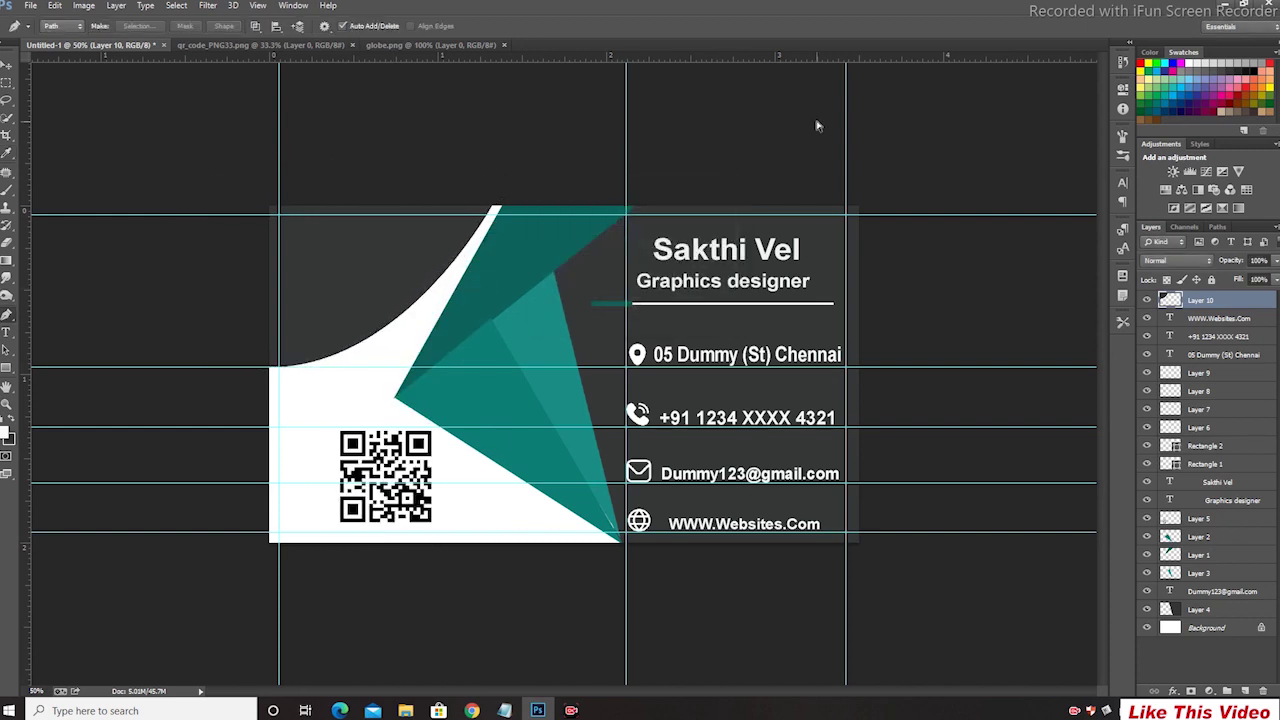
# - Draw a closed Pen path for a narrow curved band below the dark upper-left shape, running from the teal shape's top to the card's left edge
pyautogui.click(269, 385)
pyautogui.moveTo(500, 206); pyautogui.dragTo(562, 43)
pyautogui.keyDown('alt'); pyautogui.click(500, 207); pyautogui.keyUp('alt')
pyautogui.moveTo(270, 419); pyautogui.dragTo(83, 446)
pyautogui.moveTo(269, 385); pyautogui.dragTo(283, 378)
# - Fill the curved band path with the same dark grey, convert it to a selection, and deselect
pyautogui.rightClick(281, 391)
pyautogui.click(350, 143)
pyautogui.click(728, 182)
pyautogui.rightClick(303, 394)
pyautogui.click(372, 126)
pyautogui.click(718, 203)
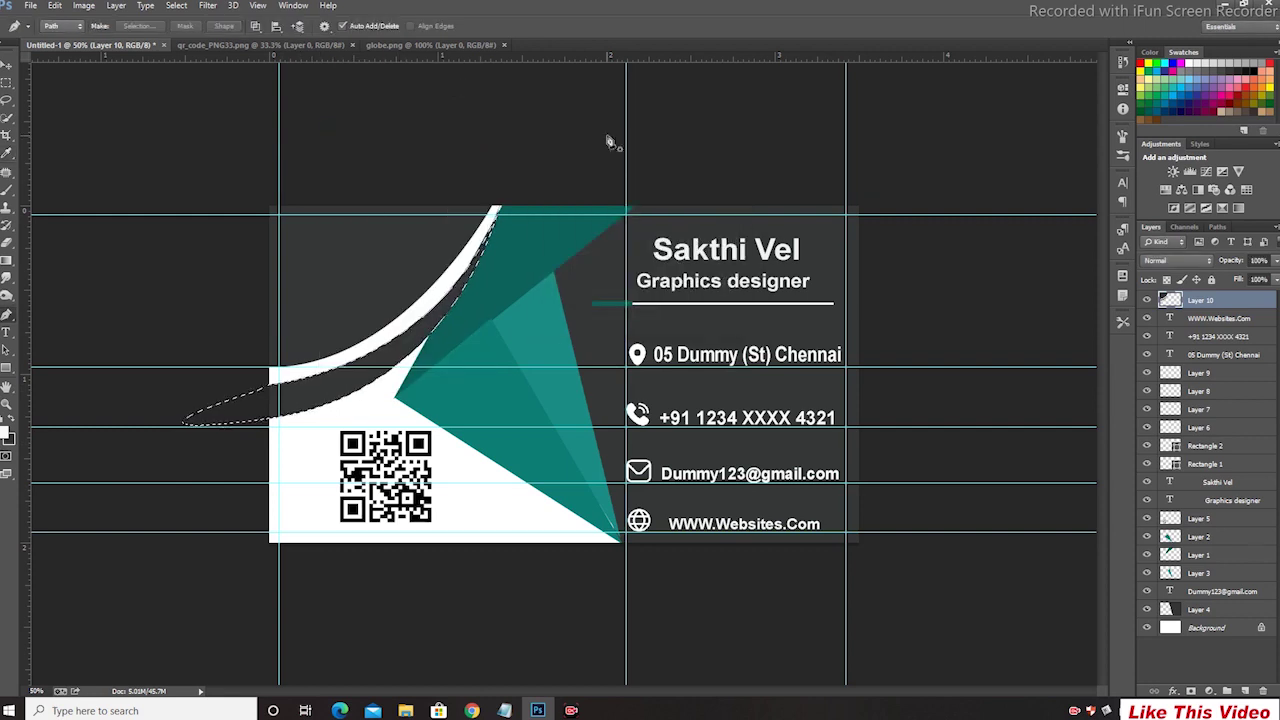
pyautogui.hotkey('ctrl', 'd')
# - Move the curved shapes' layer directly below Layer 4 and add an empty layer above it
pyautogui.press('v')
pyautogui.moveTo(1212, 300); pyautogui.dragTo(1237, 617)
pyautogui.click(1245, 691)
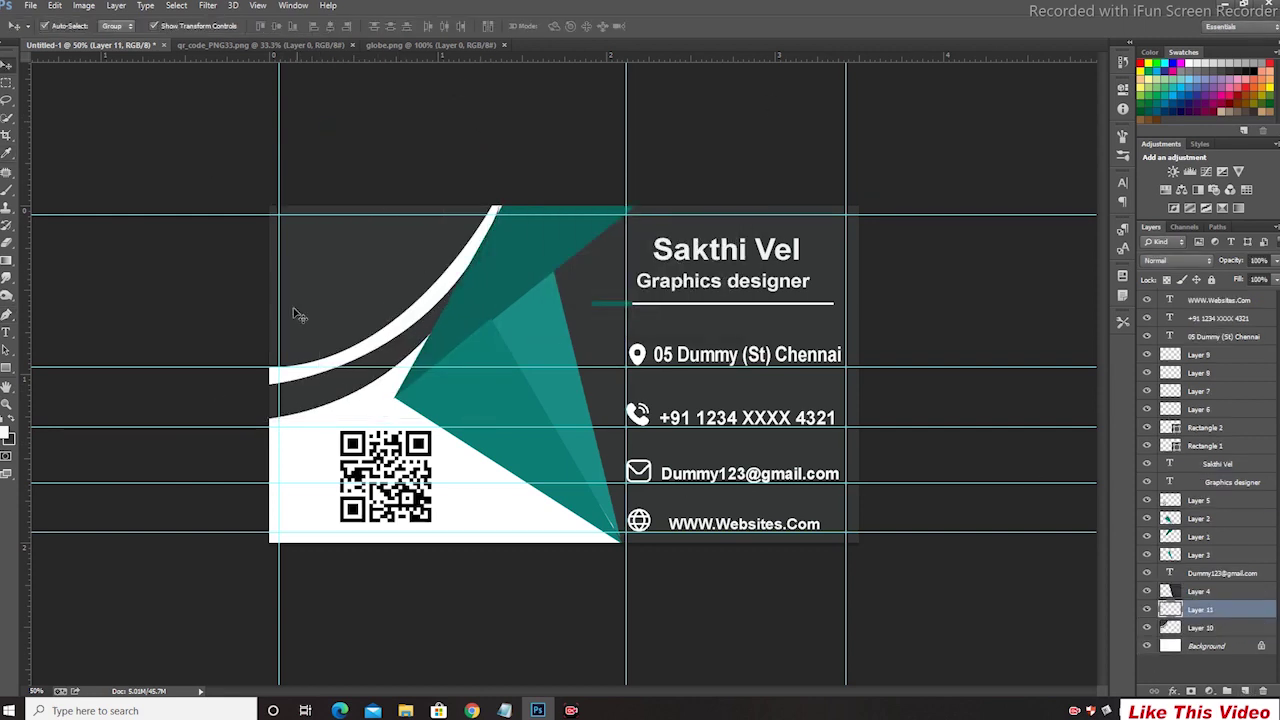
# - Open the portrait image Project_2.png and copy it into the business card document
pyautogui.click(30, 7)
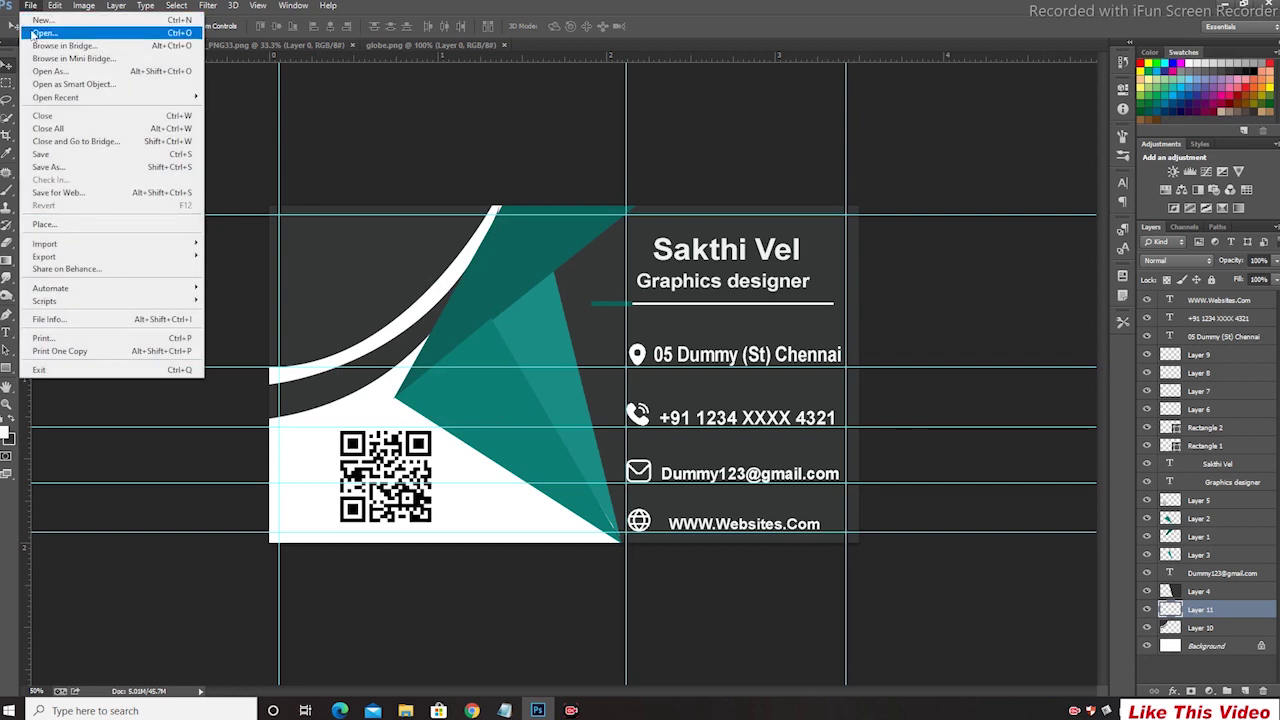
pyautogui.click(34, 33)
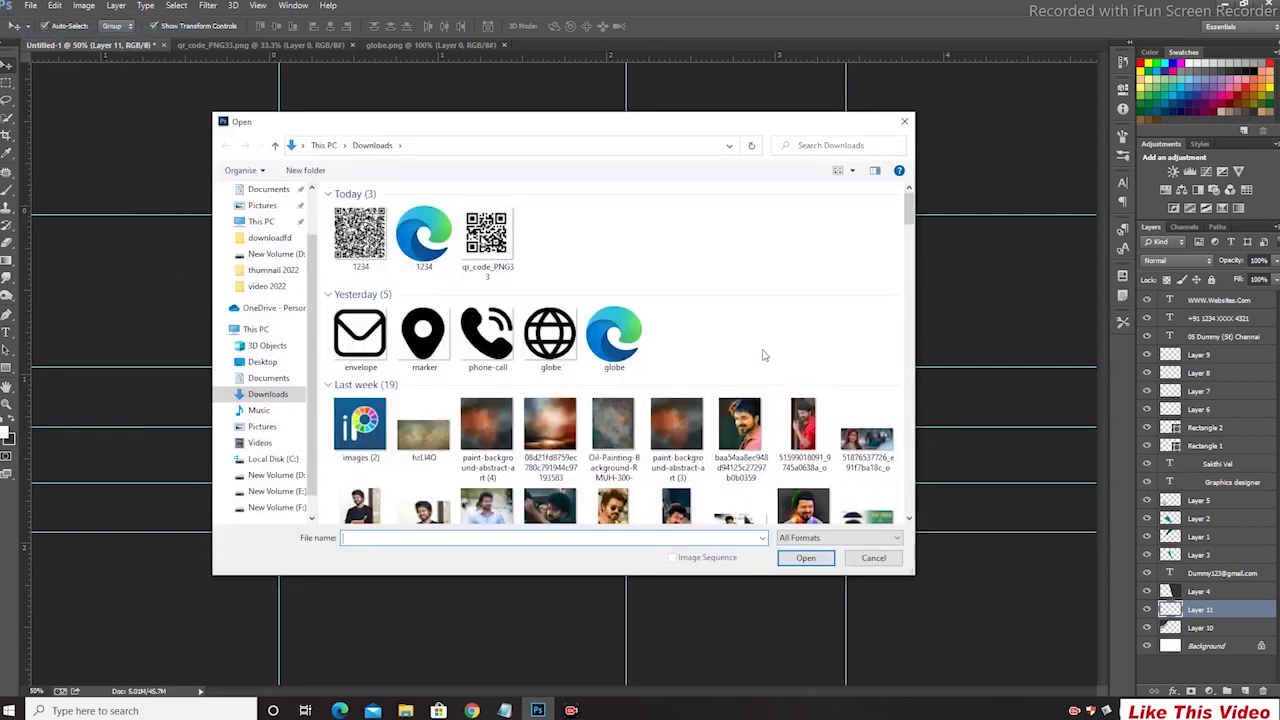
pyautogui.scroll(-3, 766, 352)
pyautogui.scroll(5, 764, 358)
pyautogui.doubleClick(868, 505)
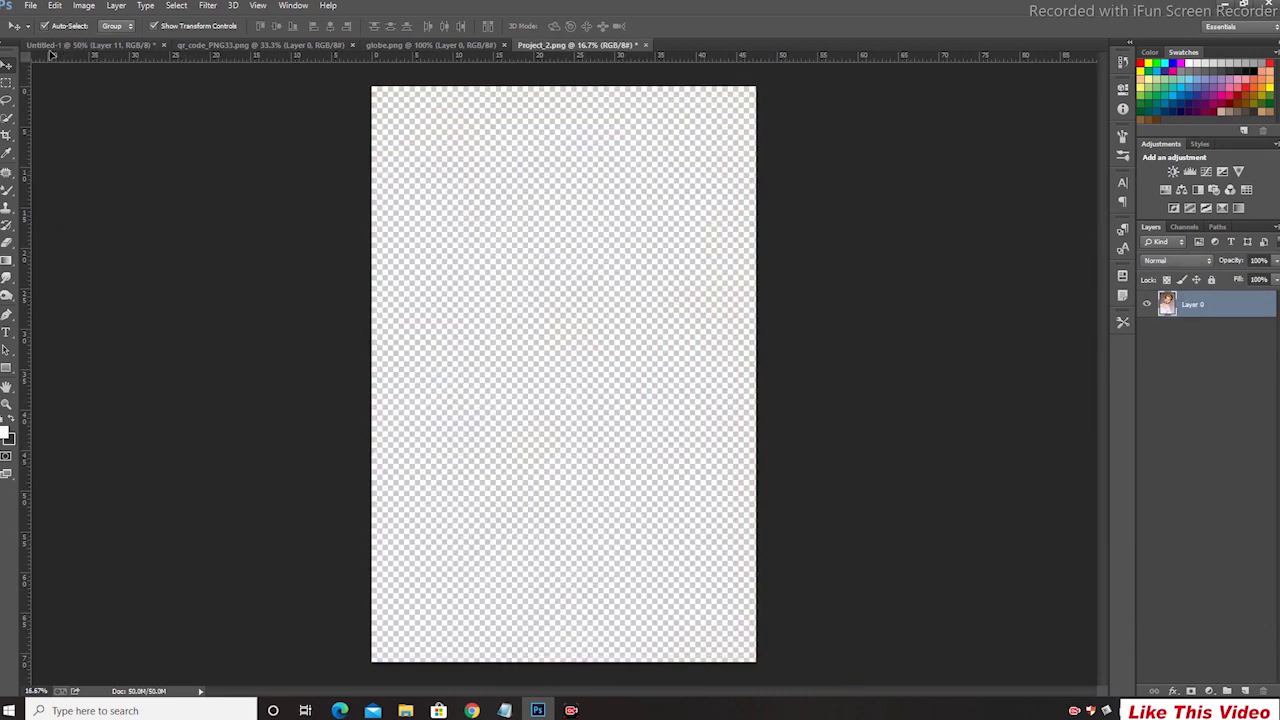
pyautogui.click(55, 46)
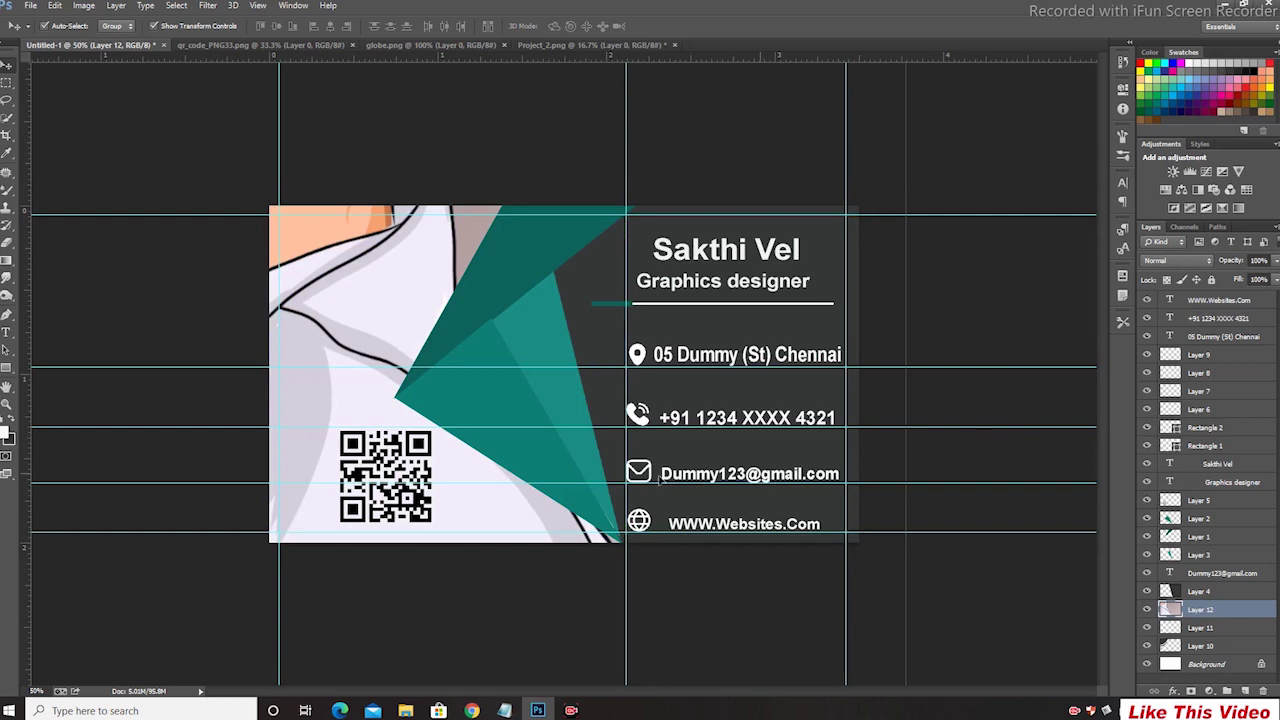
# - Shift the portrait downward, place its layer directly above Layer 10, and clip it to the curved shapes
pyautogui.moveTo(382, 268); pyautogui.dragTo(430, 426)
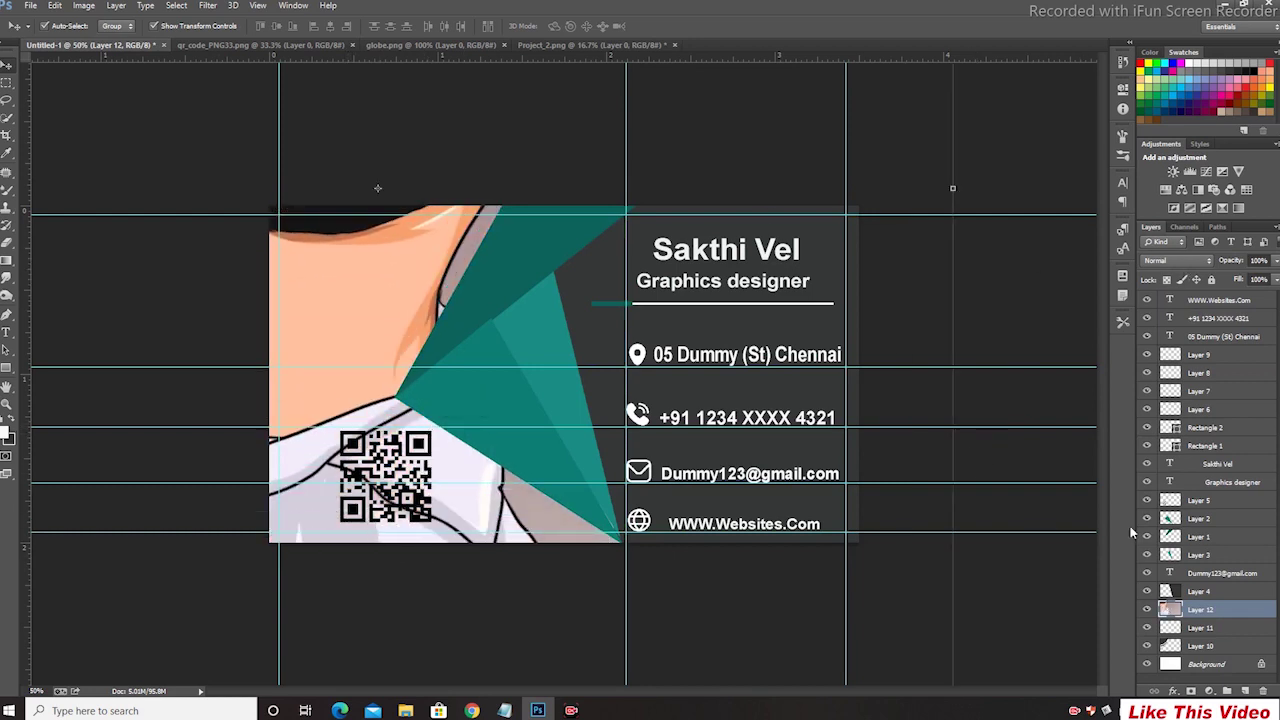
pyautogui.moveTo(1200, 609); pyautogui.dragTo(1228, 630)
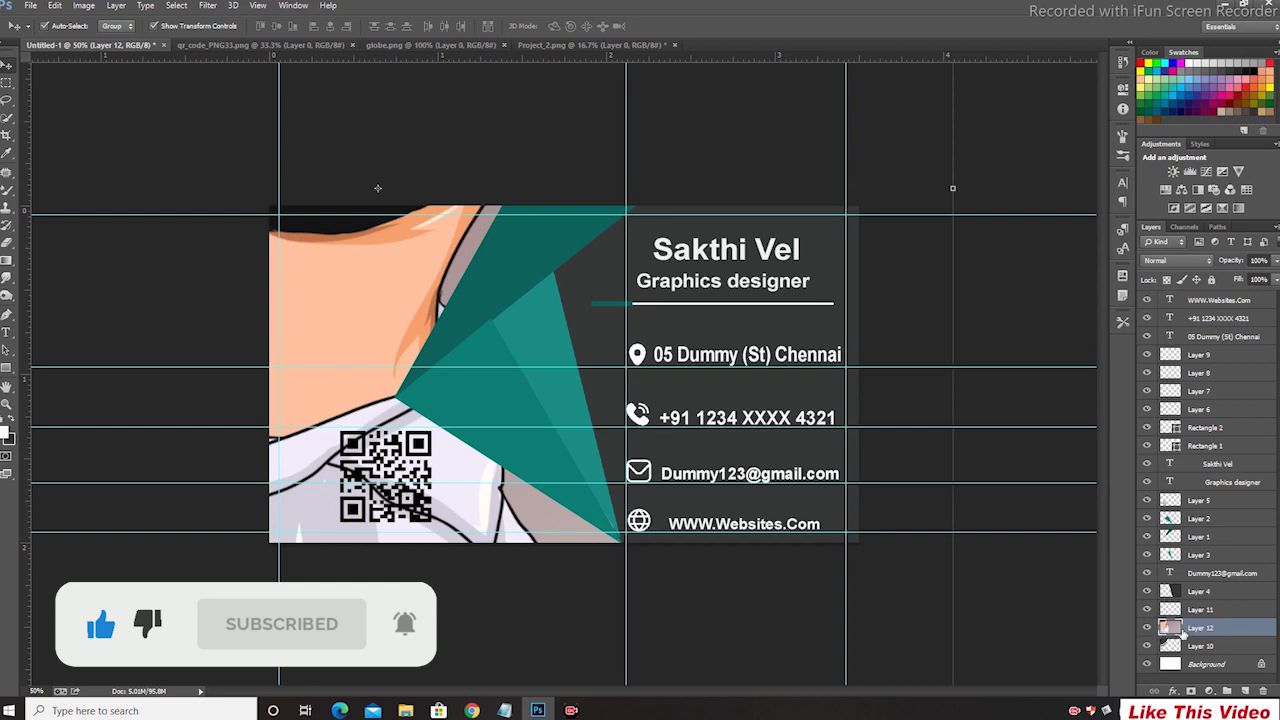
pyautogui.keyDown('alt'); pyautogui.click(1182, 635); pyautogui.keyUp('alt')
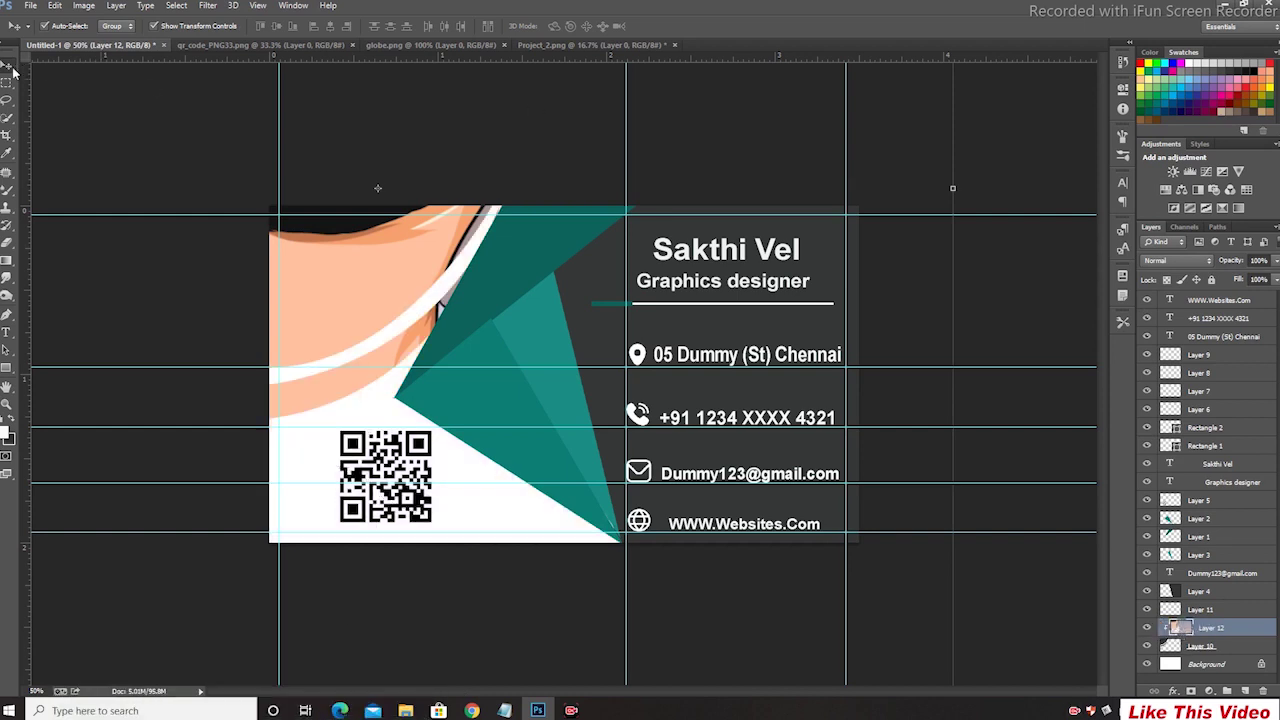
# - Scale the portrait to about 69% and position it so the eyes and nose fill the curved shapes
pyautogui.moveTo(426, 309); pyautogui.dragTo(365, 235)
pyautogui.moveTo(372, 279); pyautogui.dragTo(335, 235)
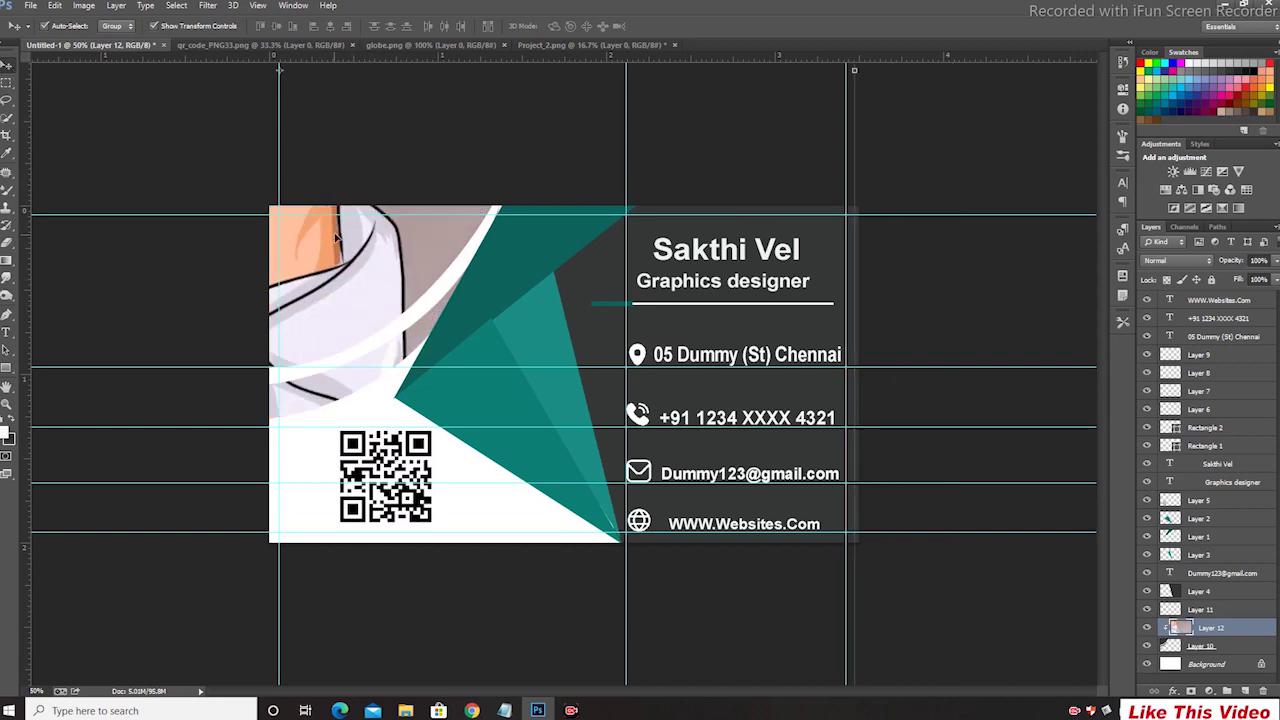
pyautogui.moveTo(365, 279); pyautogui.dragTo(325, 190)
pyautogui.moveTo(366, 303); pyautogui.dragTo(384, 212)
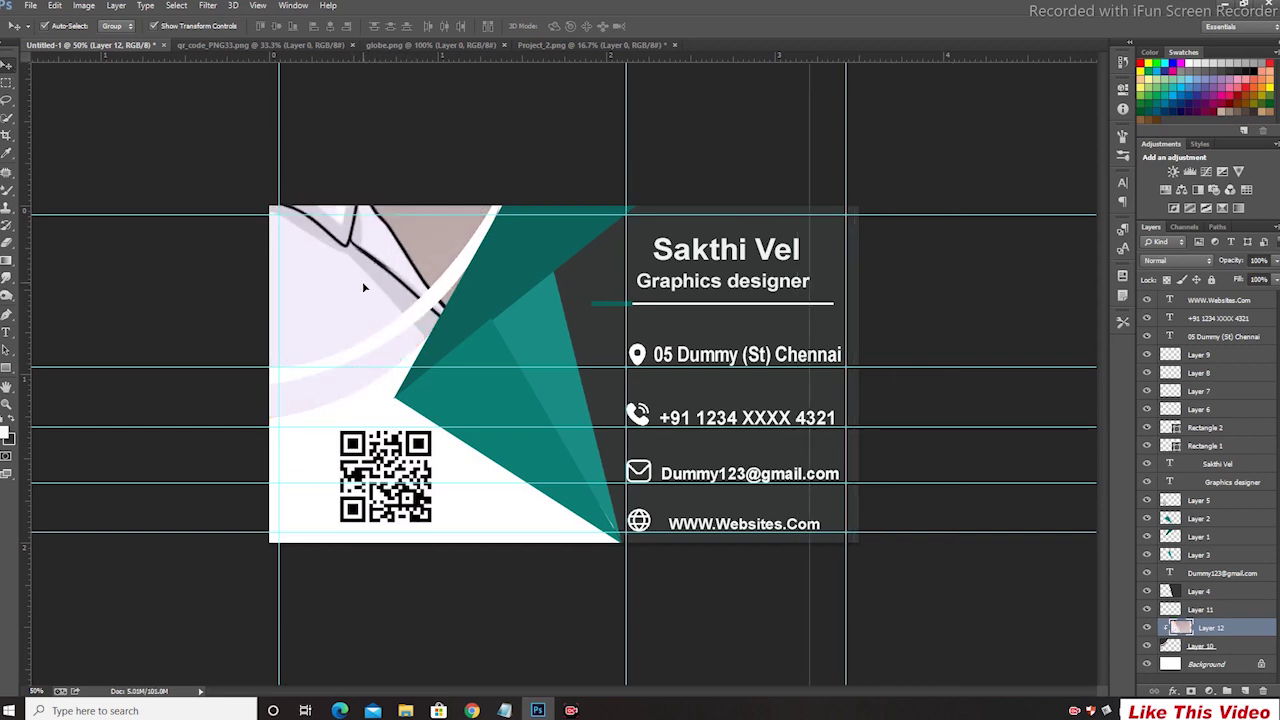
pyautogui.moveTo(365, 282); pyautogui.dragTo(420, 182)
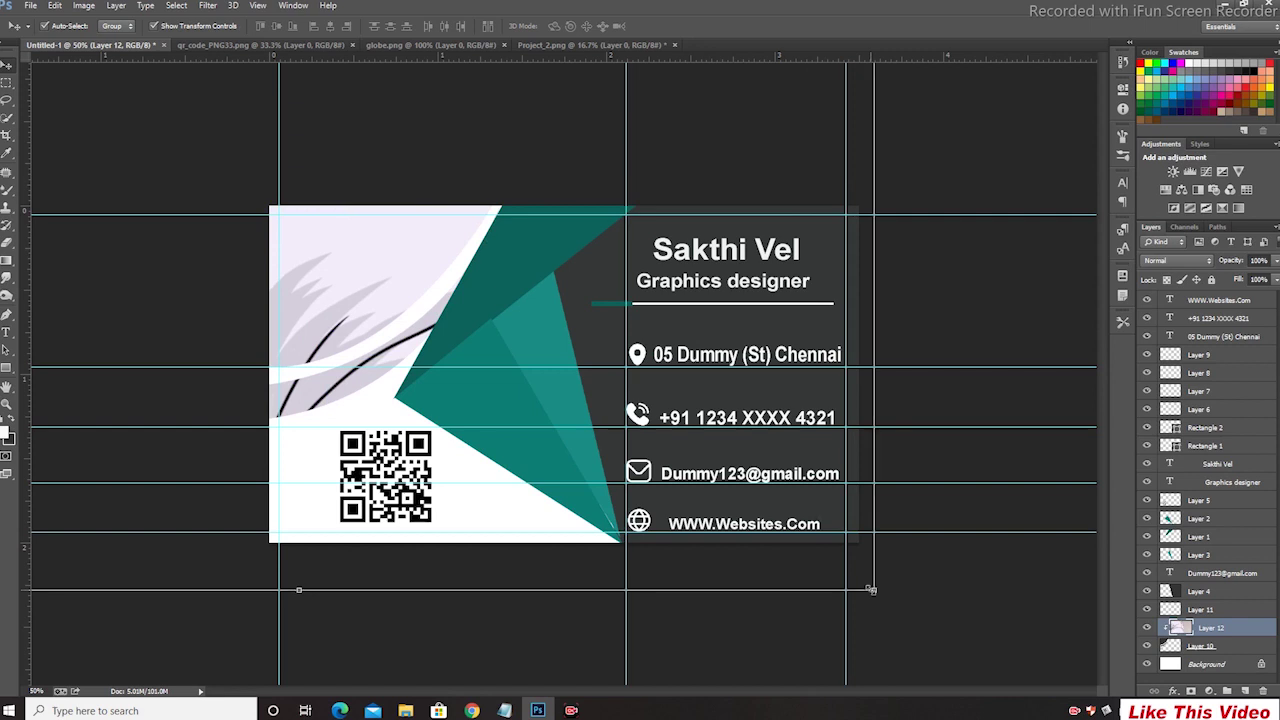
pyautogui.moveTo(871, 590); pyautogui.dragTo(586, 390)
pyautogui.moveTo(380, 284); pyautogui.dragTo(465, 701)
pyautogui.moveTo(378, 295); pyautogui.dragTo(477, 623)
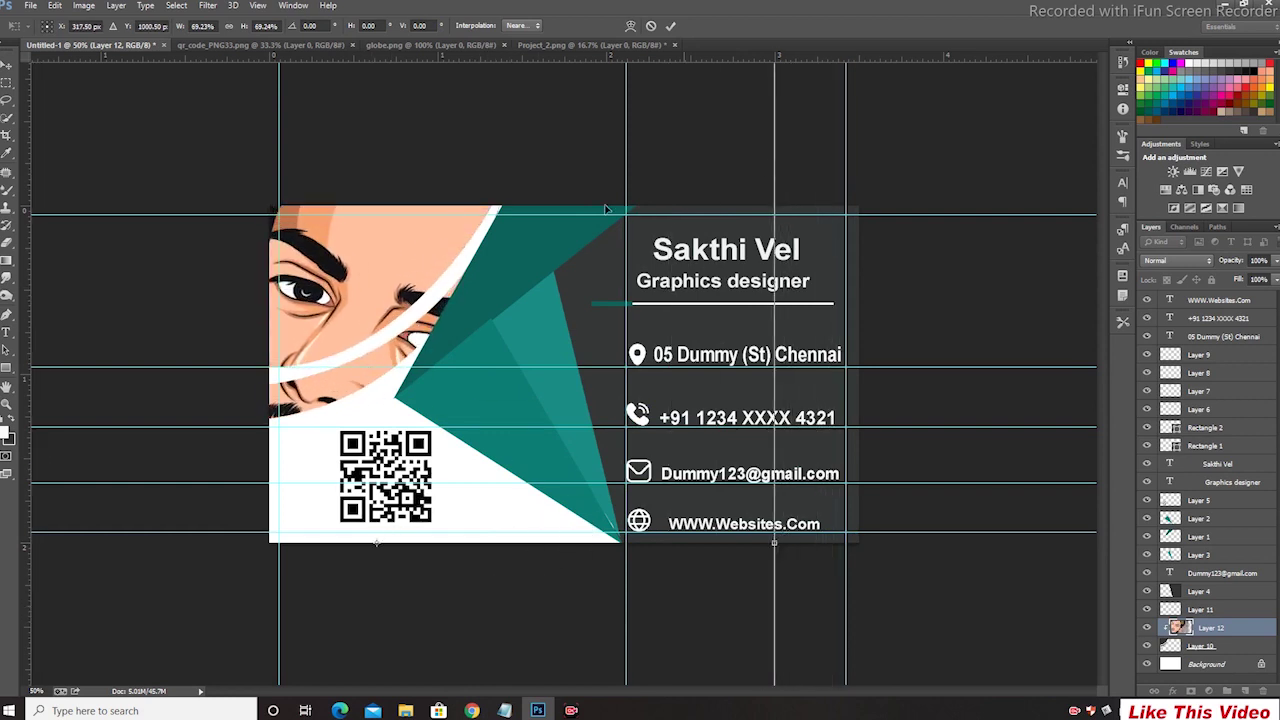
pyautogui.click(672, 27)
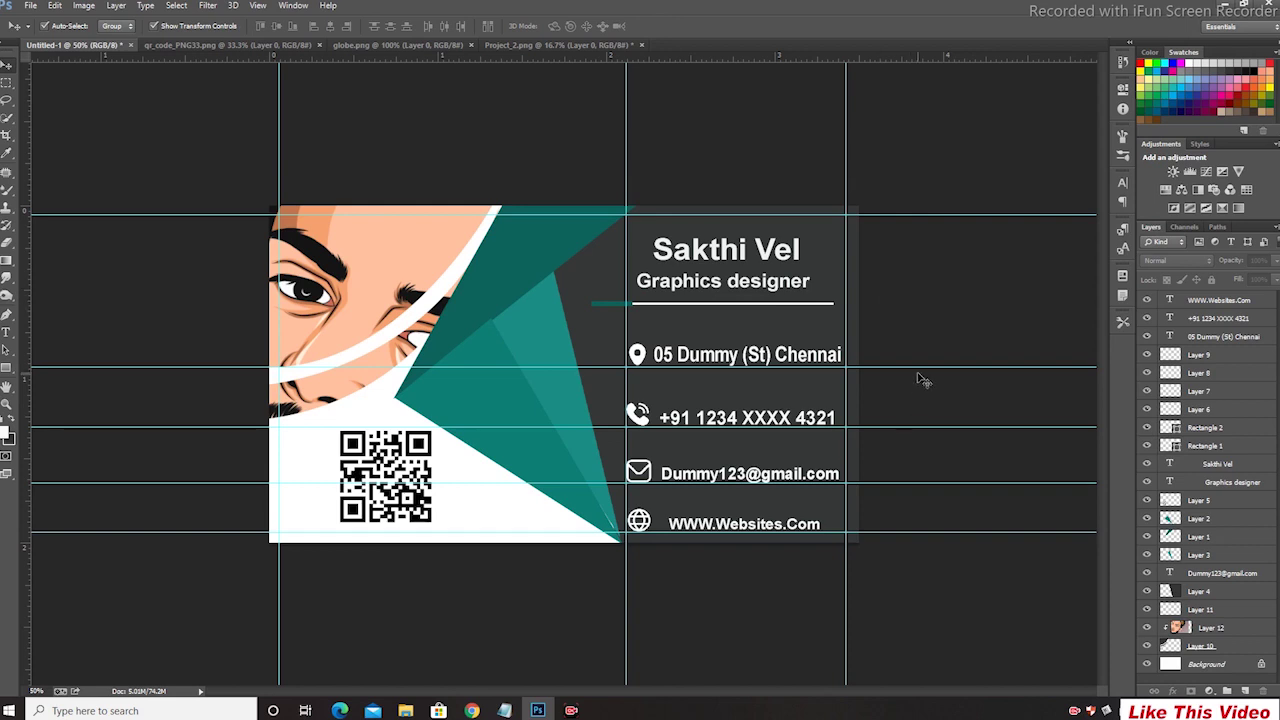
# - Move the horizontal guides crossing the curved shapes and the website line down below the card
pyautogui.moveTo(917, 369); pyautogui.dragTo(920, 643)
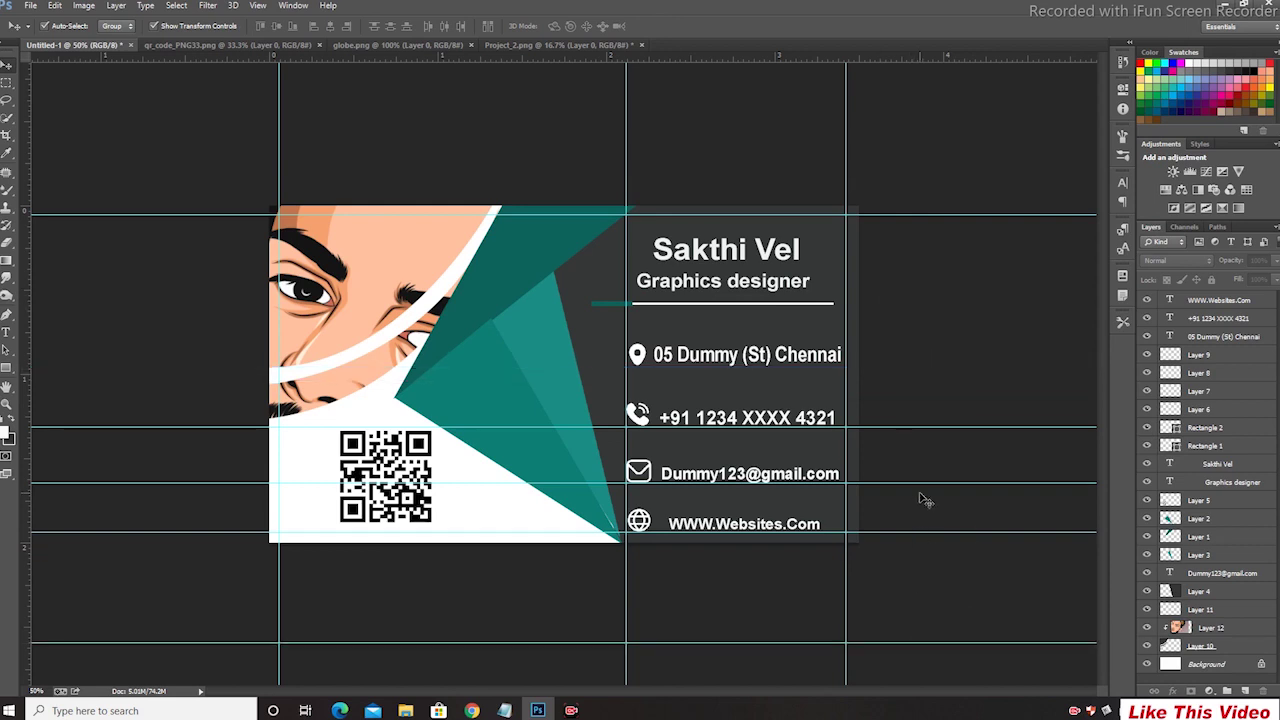
pyautogui.moveTo(920, 540); pyautogui.dragTo(921, 645)
pyautogui.moveTo(919, 533); pyautogui.dragTo(924, 655)
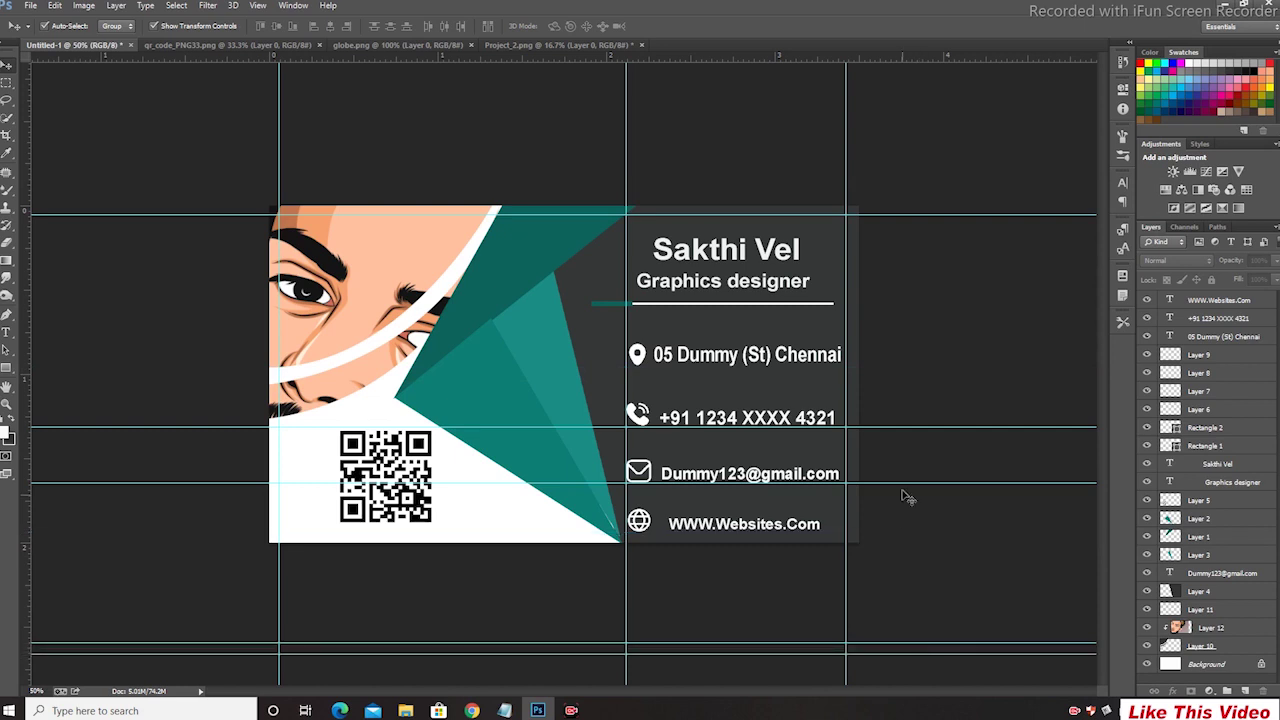